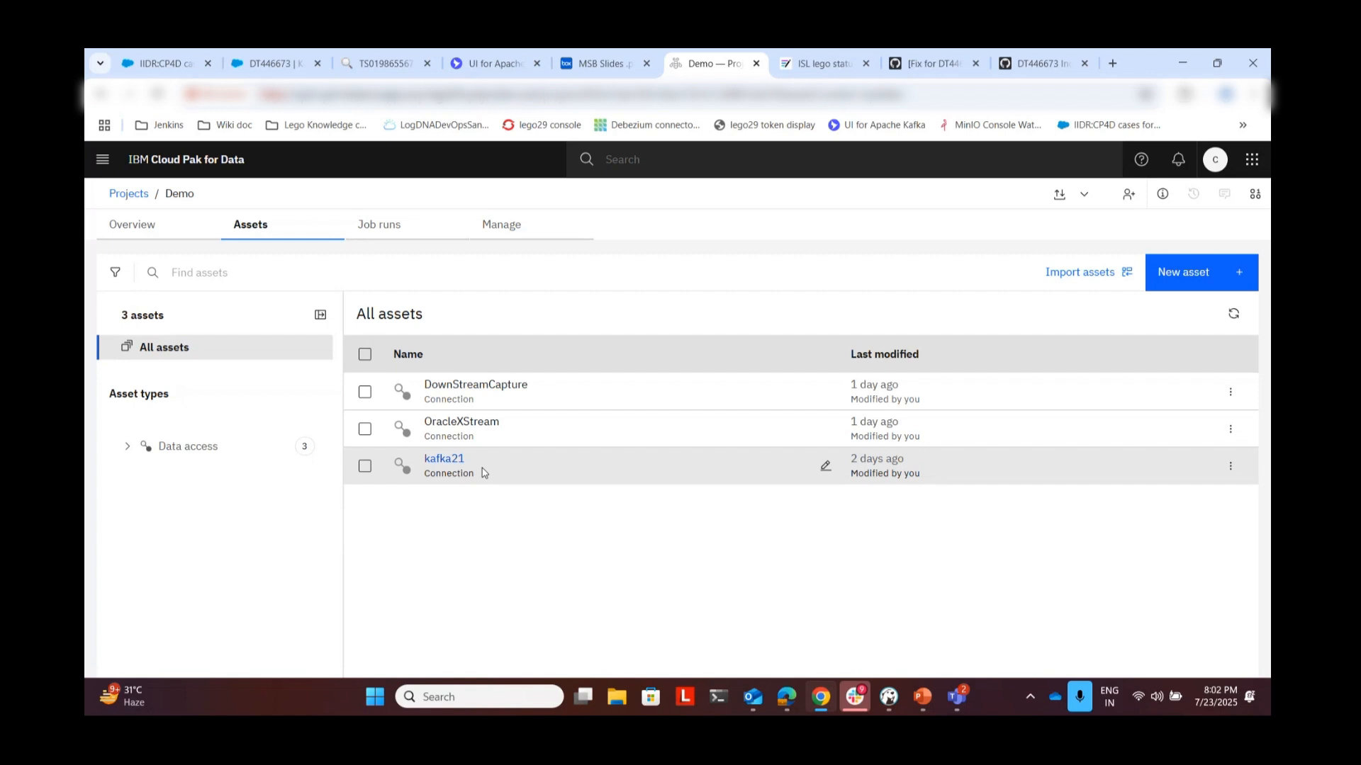
Switch to DBeaver and query the XStream outbound servers and captures on the OracleDownStreamXSTRM and OracleDownStreamDSM connections.
{"action": "left_click", "coordinate": [889, 700]}
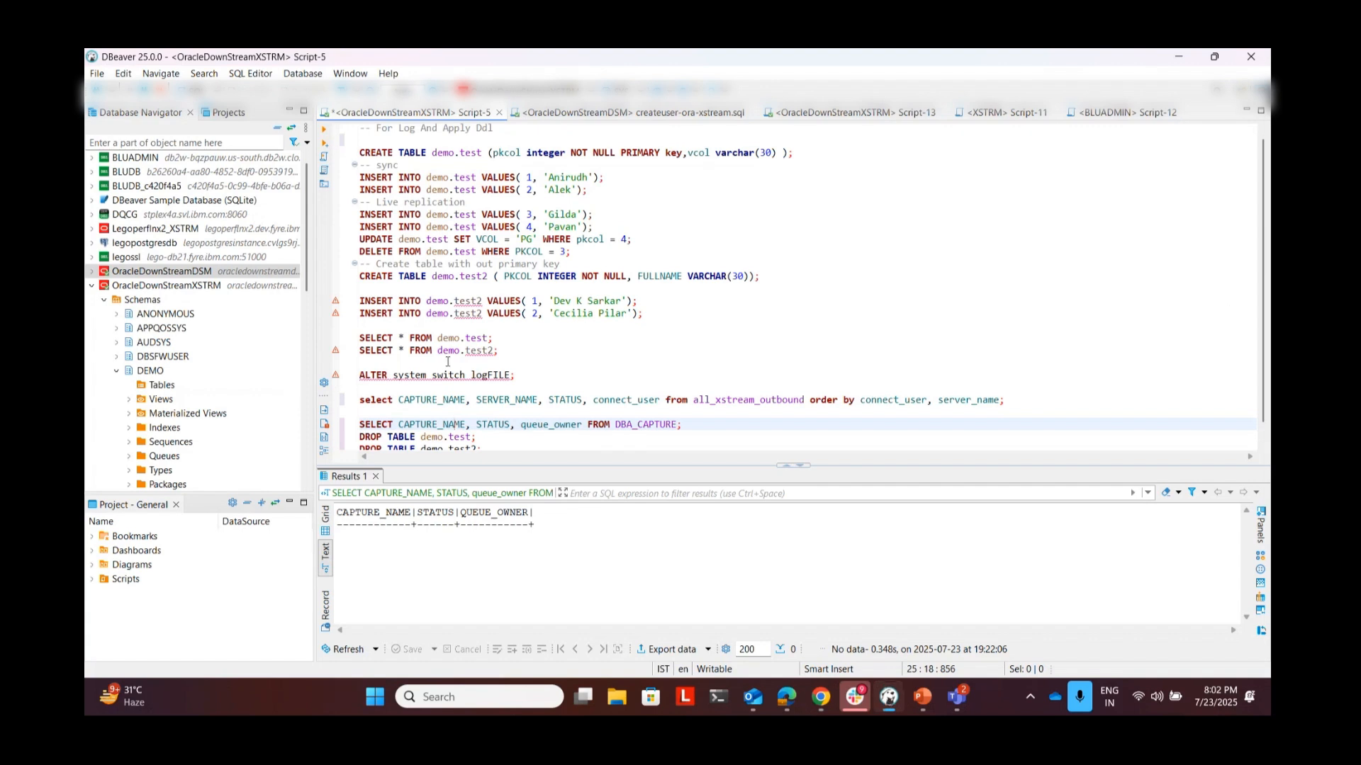
{"action": "left_click", "coordinate": [169, 286]}
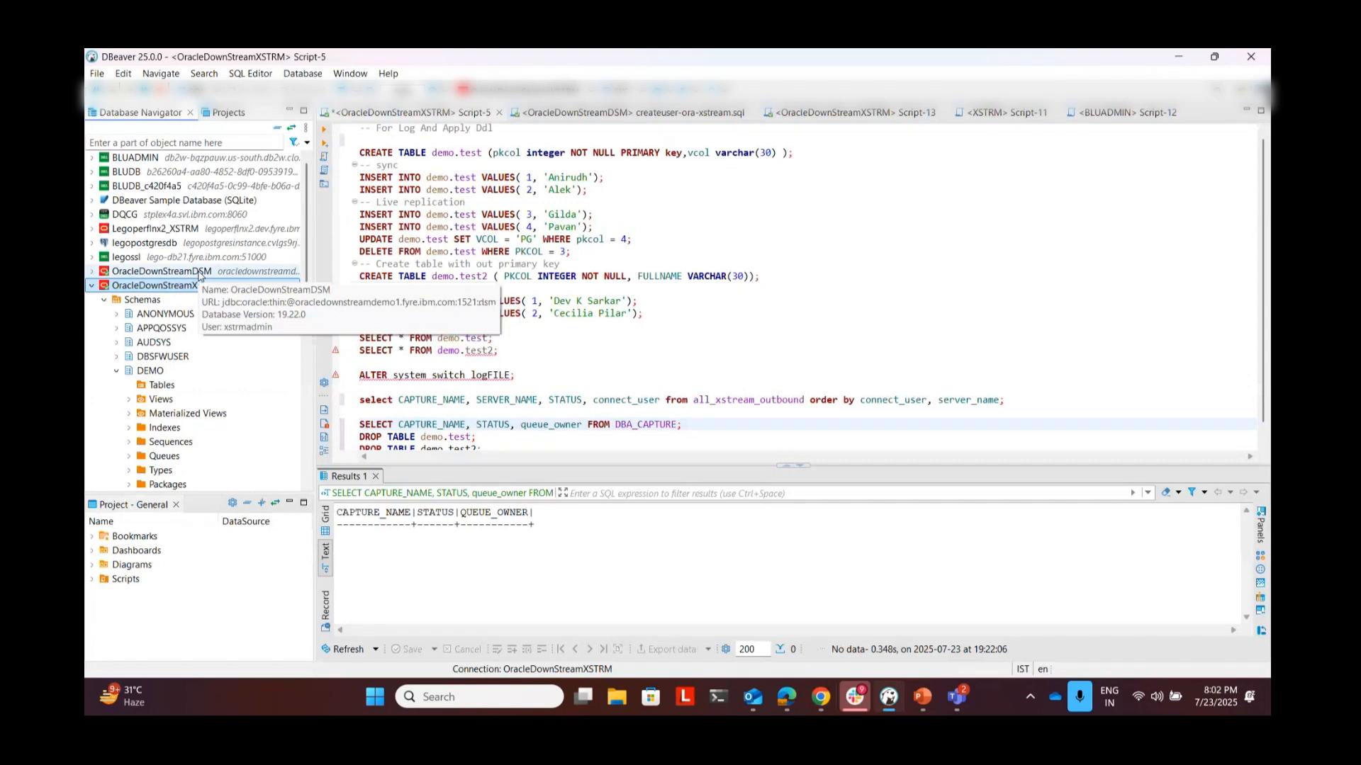
{"action": "left_click", "coordinate": [442, 399]}
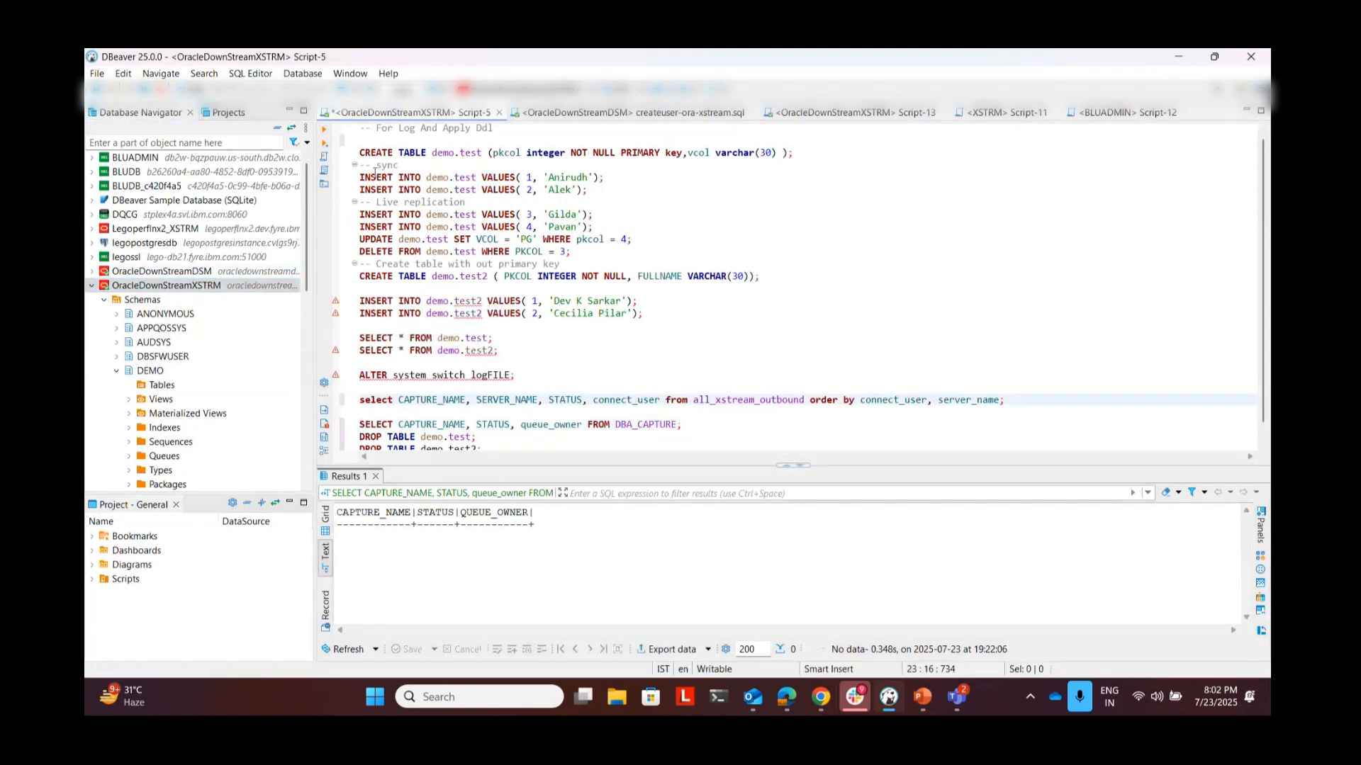
{"action": "left_click", "coordinate": [324, 131]}
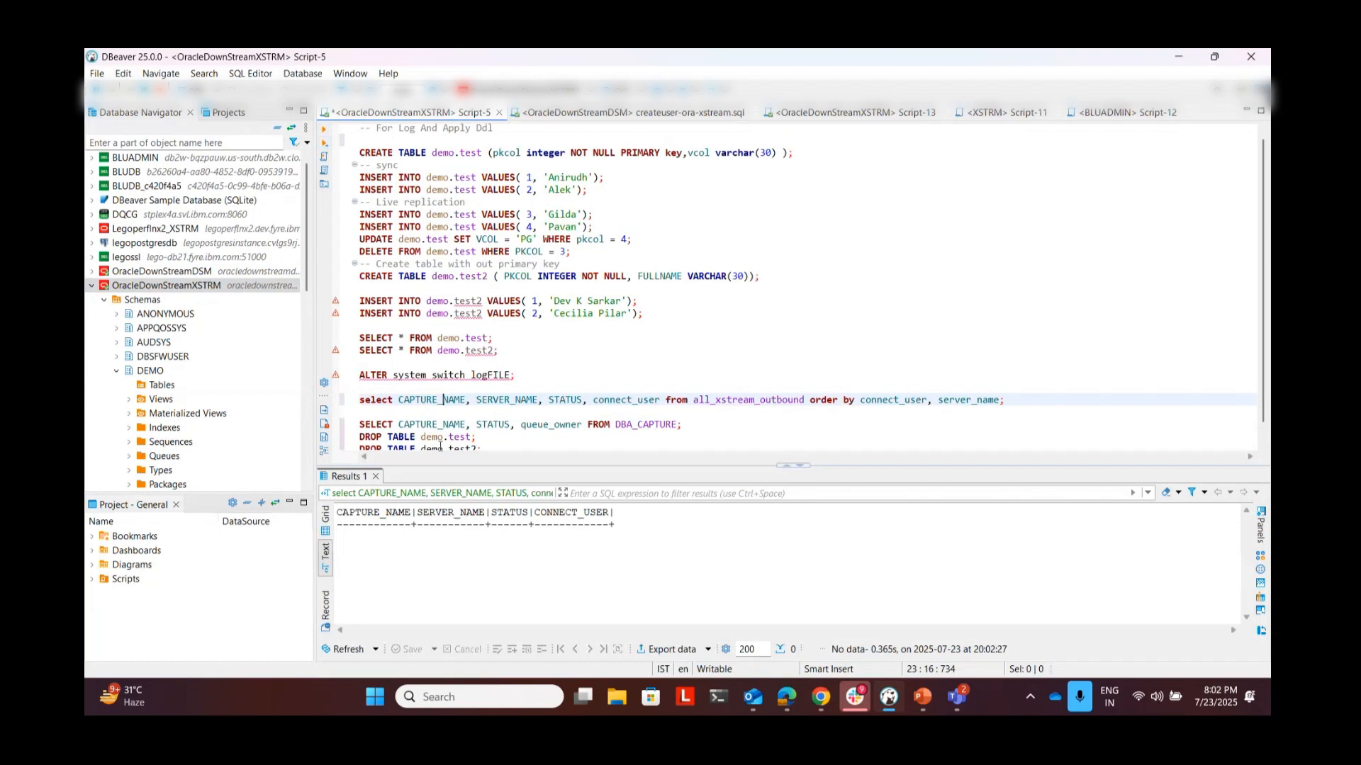
{"action": "left_click", "coordinate": [427, 424]}
{"action": "left_click", "coordinate": [324, 130]}
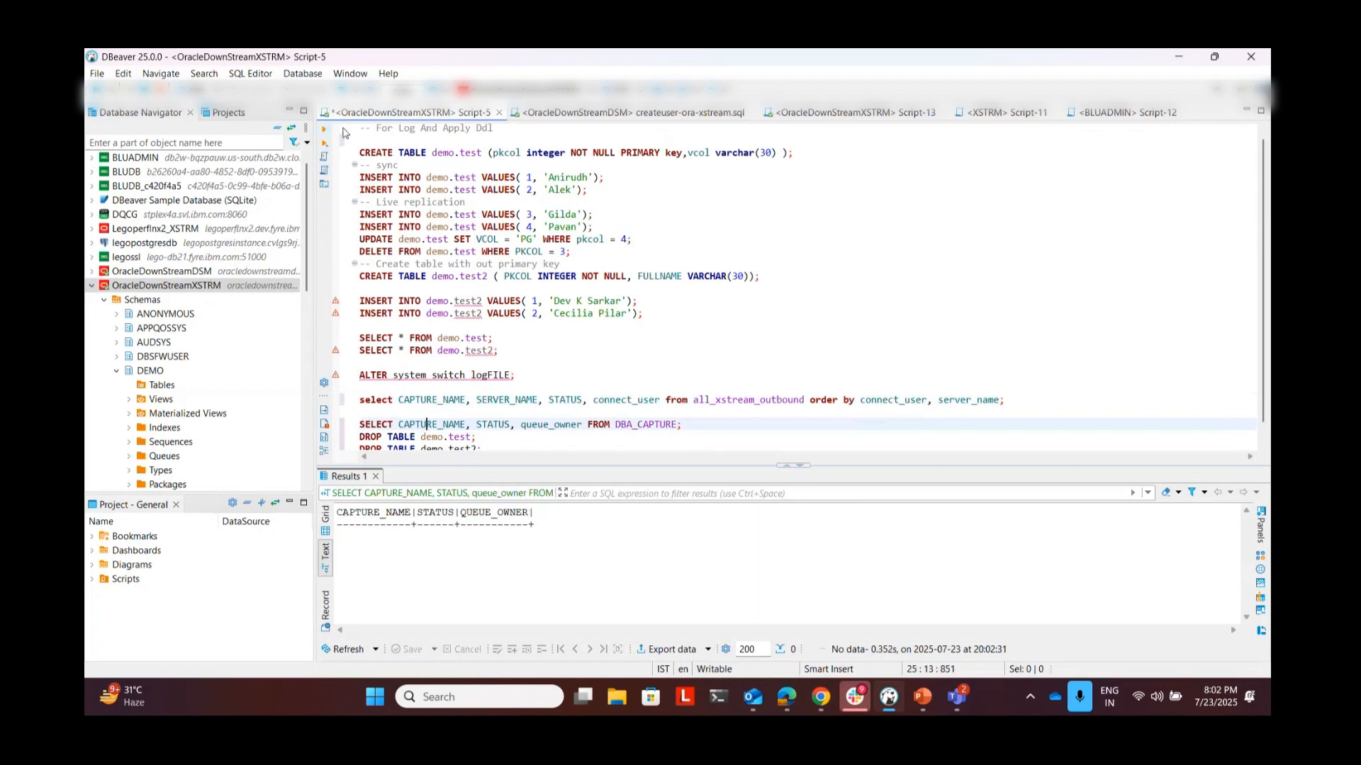
{"action": "left_click", "coordinate": [599, 112]}
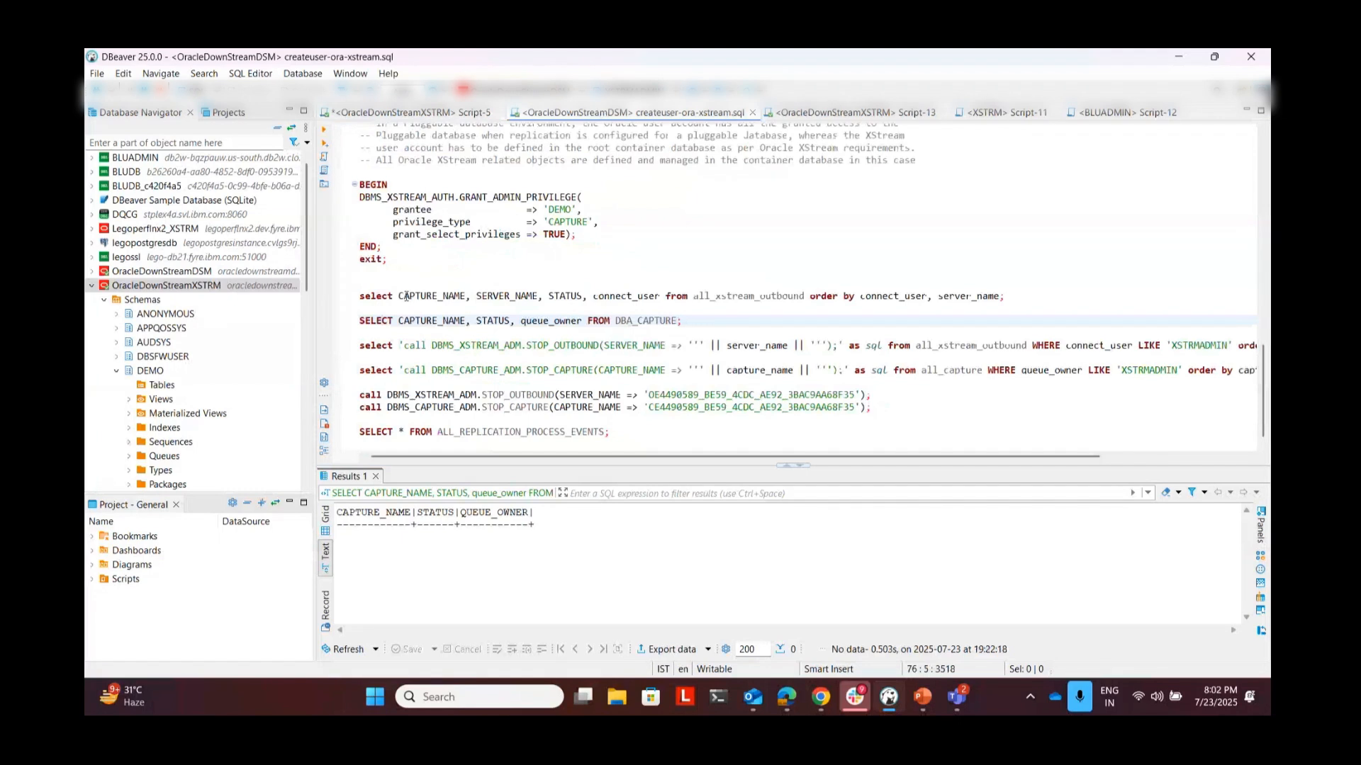
{"action": "left_click", "coordinate": [323, 130]}
Run the OracleDownStreamXSTRM Script-5 statements that create the demo.test table and insert its two sync rows with keys 1 and 2.
{"action": "left_click", "coordinate": [411, 112]}
{"action": "left_click", "coordinate": [325, 131]}
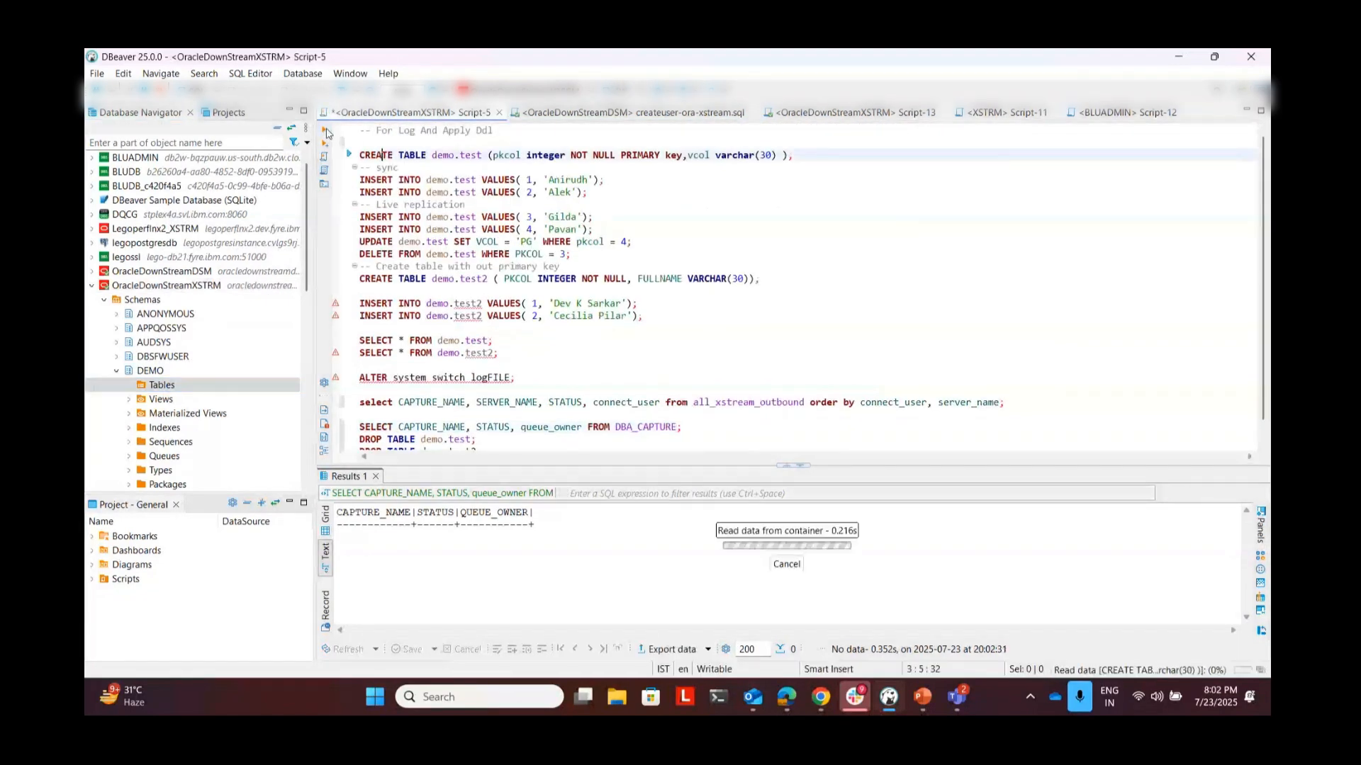
{"action": "left_click", "coordinate": [324, 131]}
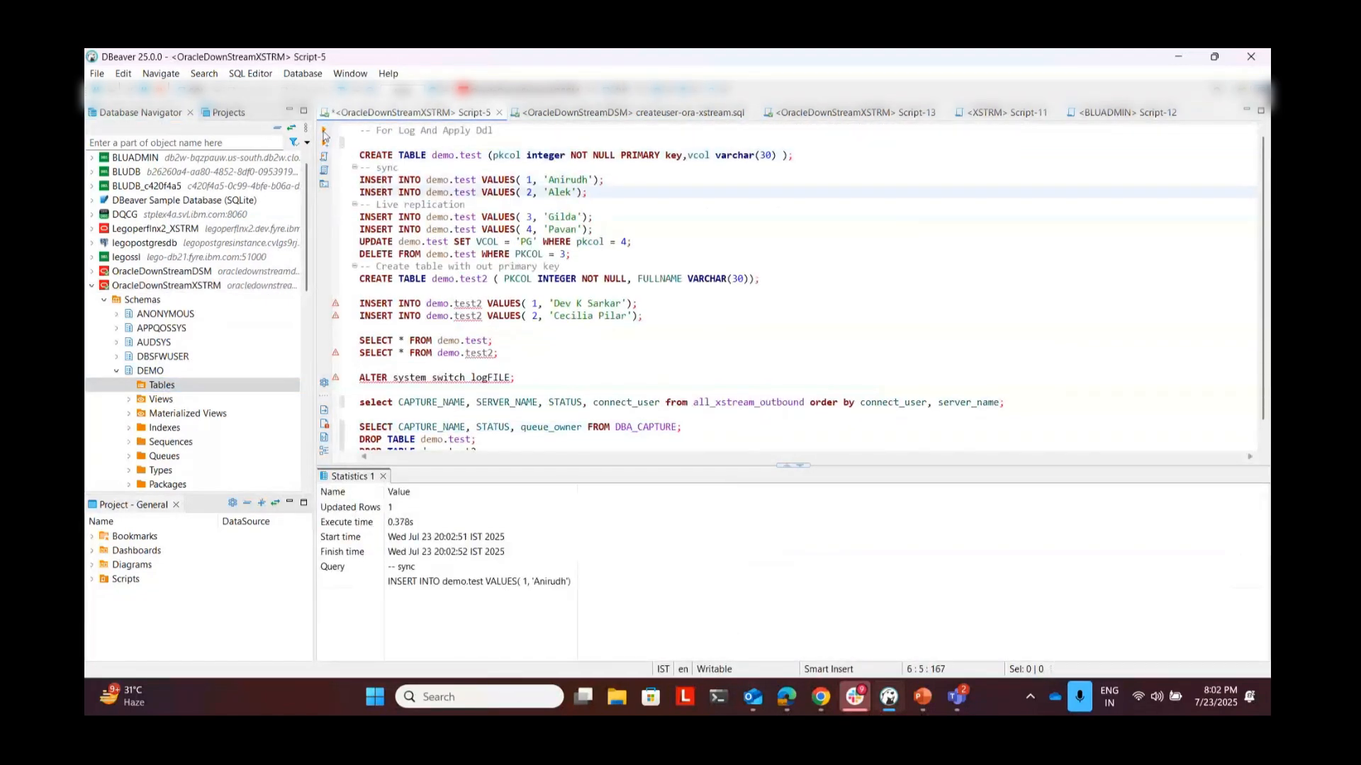
{"action": "left_click", "coordinate": [324, 132]}
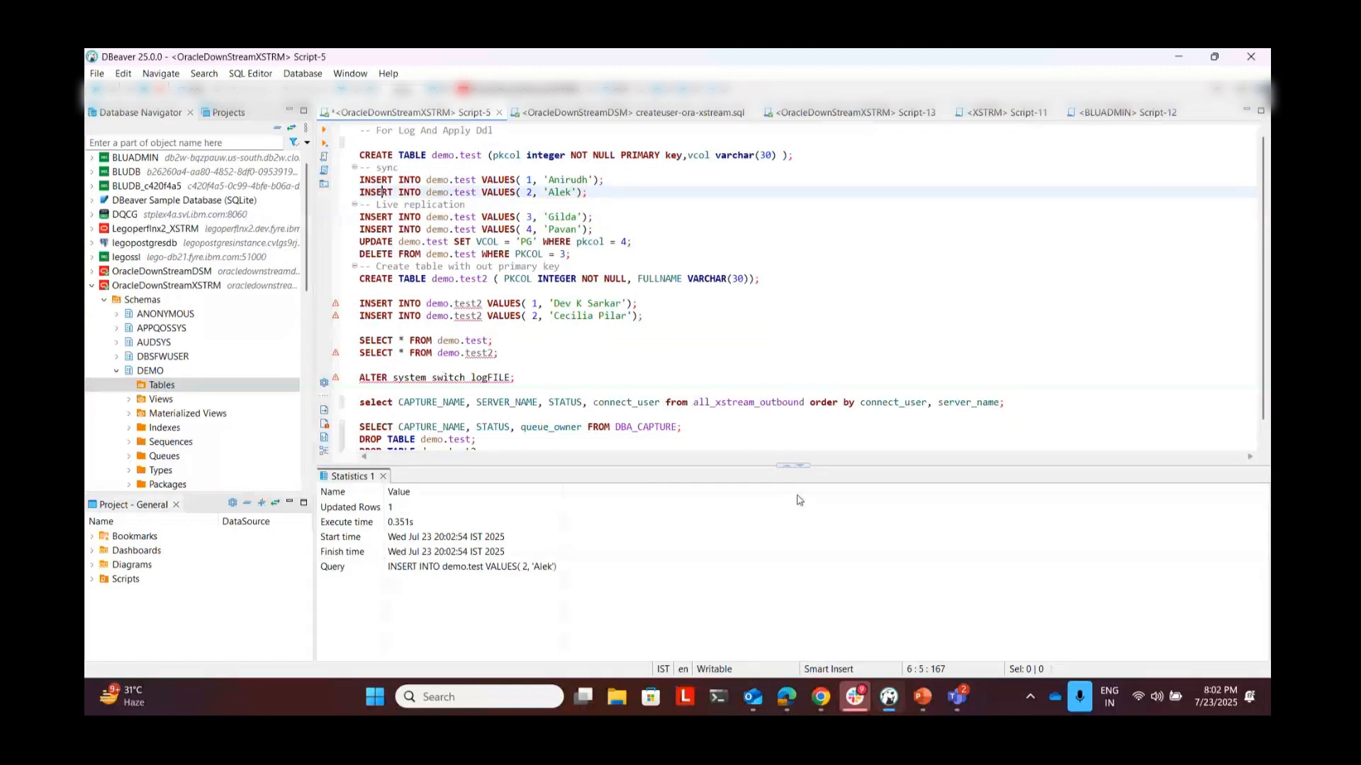
Switch to IBM Cloud Pak for Data in the browser and start a new Replicate data asset in the Demo project.
{"action": "left_click", "coordinate": [820, 697]}
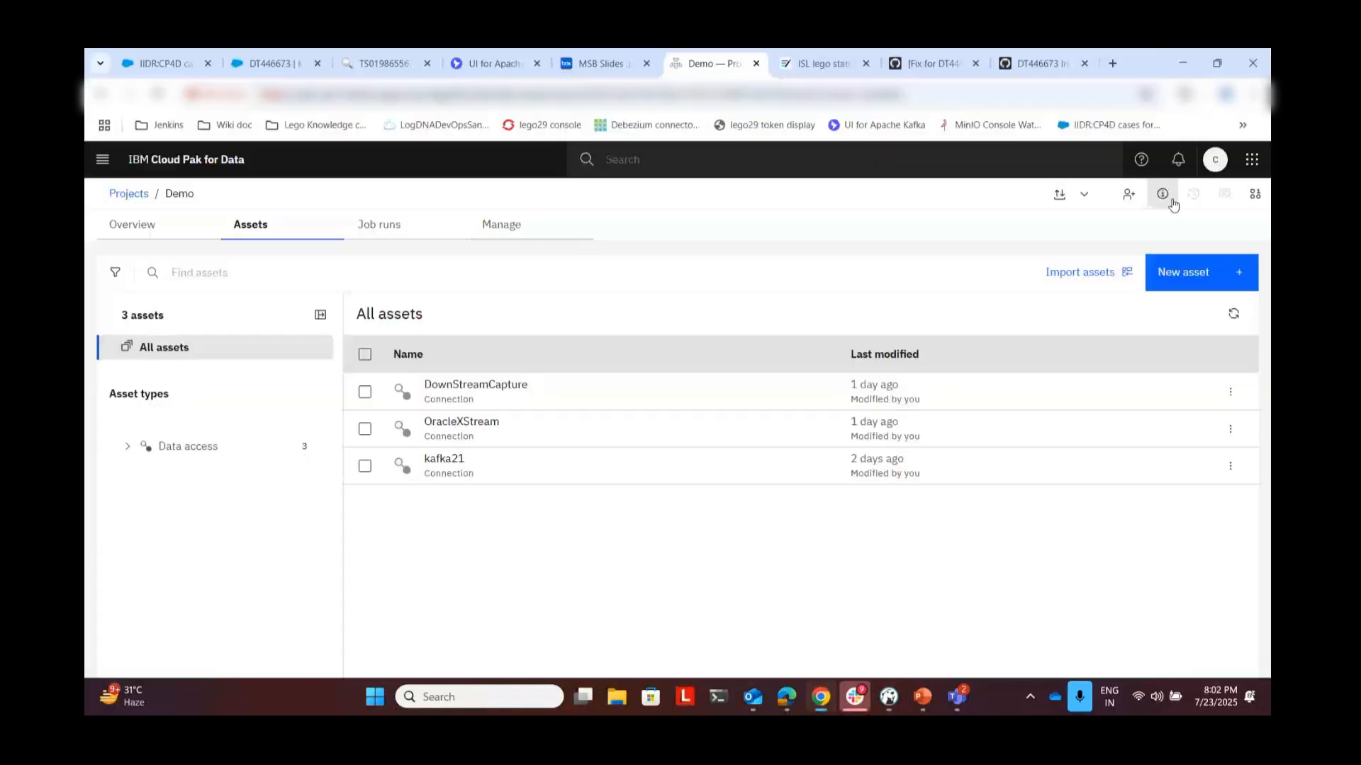
{"action": "left_click", "coordinate": [1196, 280]}
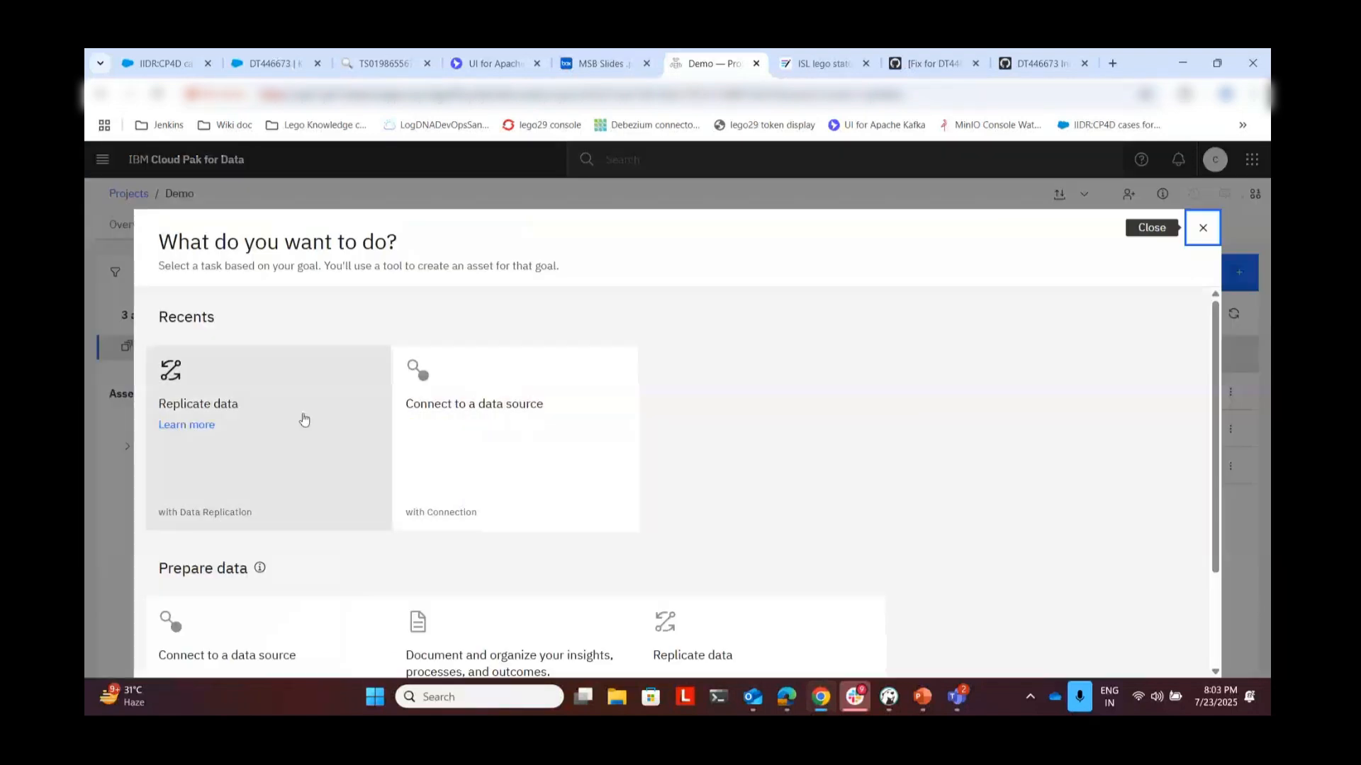
{"action": "left_click", "coordinate": [304, 419]}
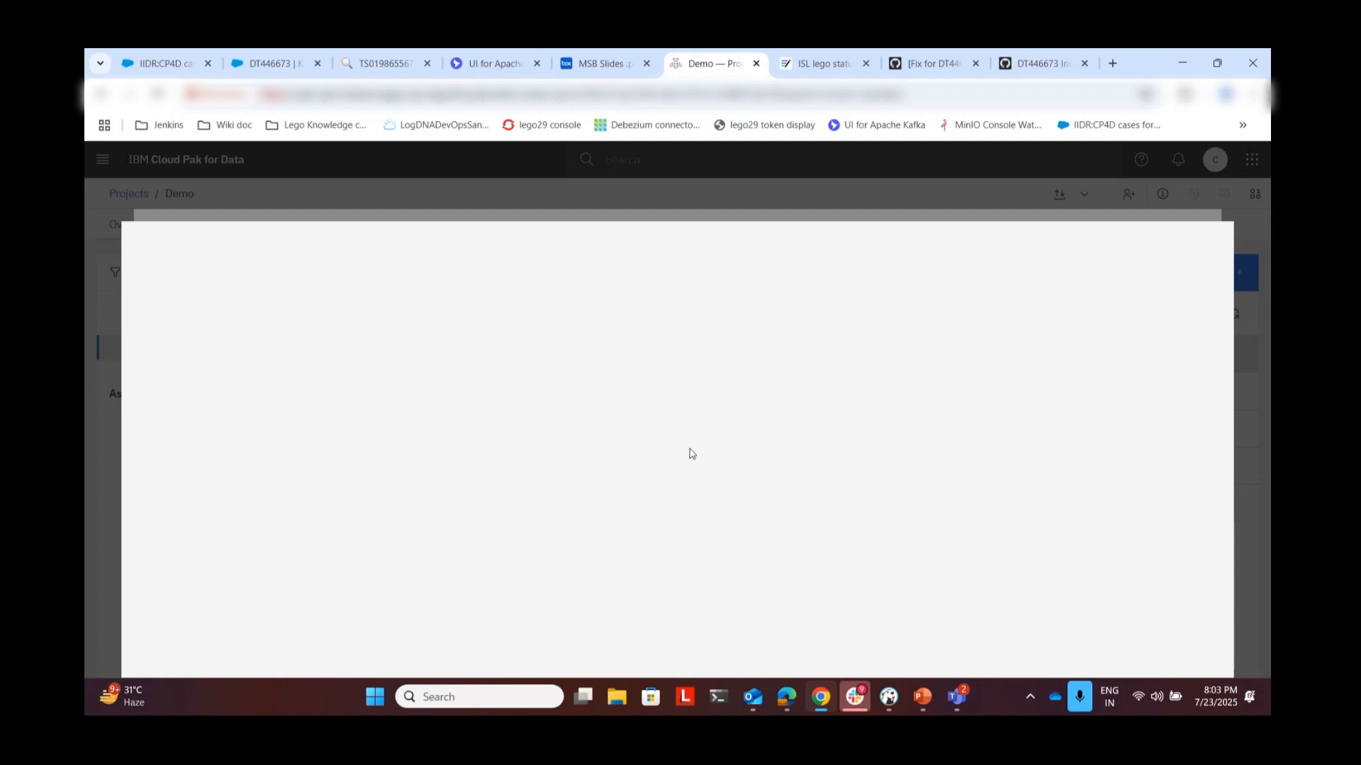
Check the messages of the demo topic in UI for Apache Kafka.
{"action": "left_click", "coordinate": [883, 705]}
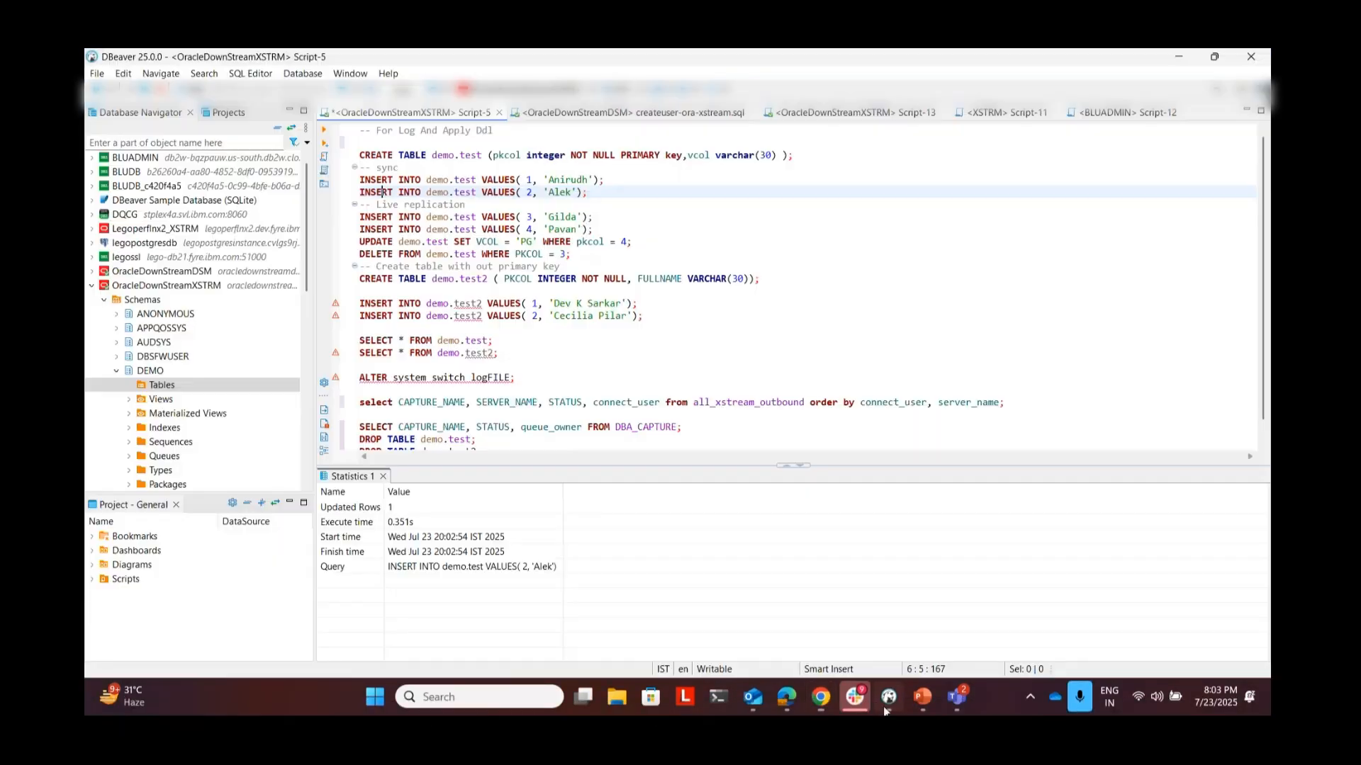
{"action": "left_click", "coordinate": [821, 698]}
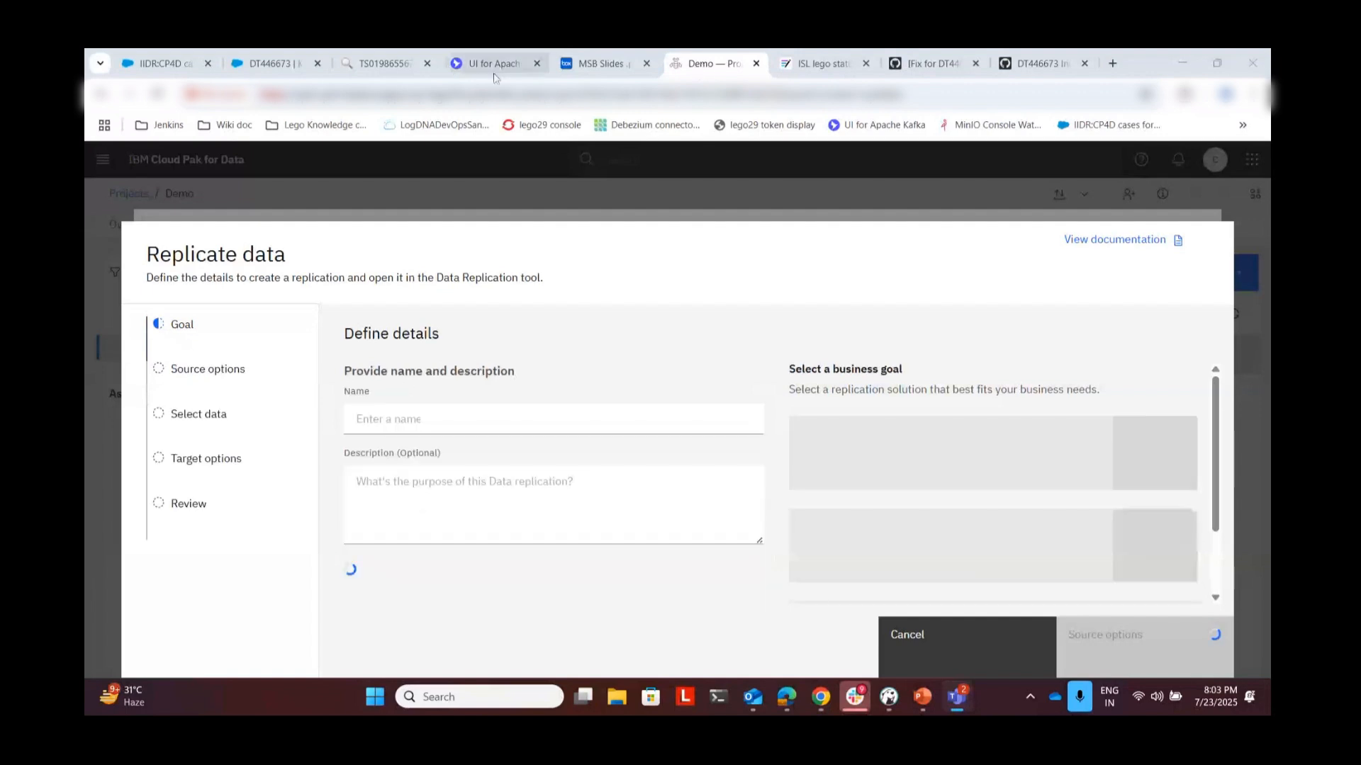
{"action": "left_click", "coordinate": [494, 68]}
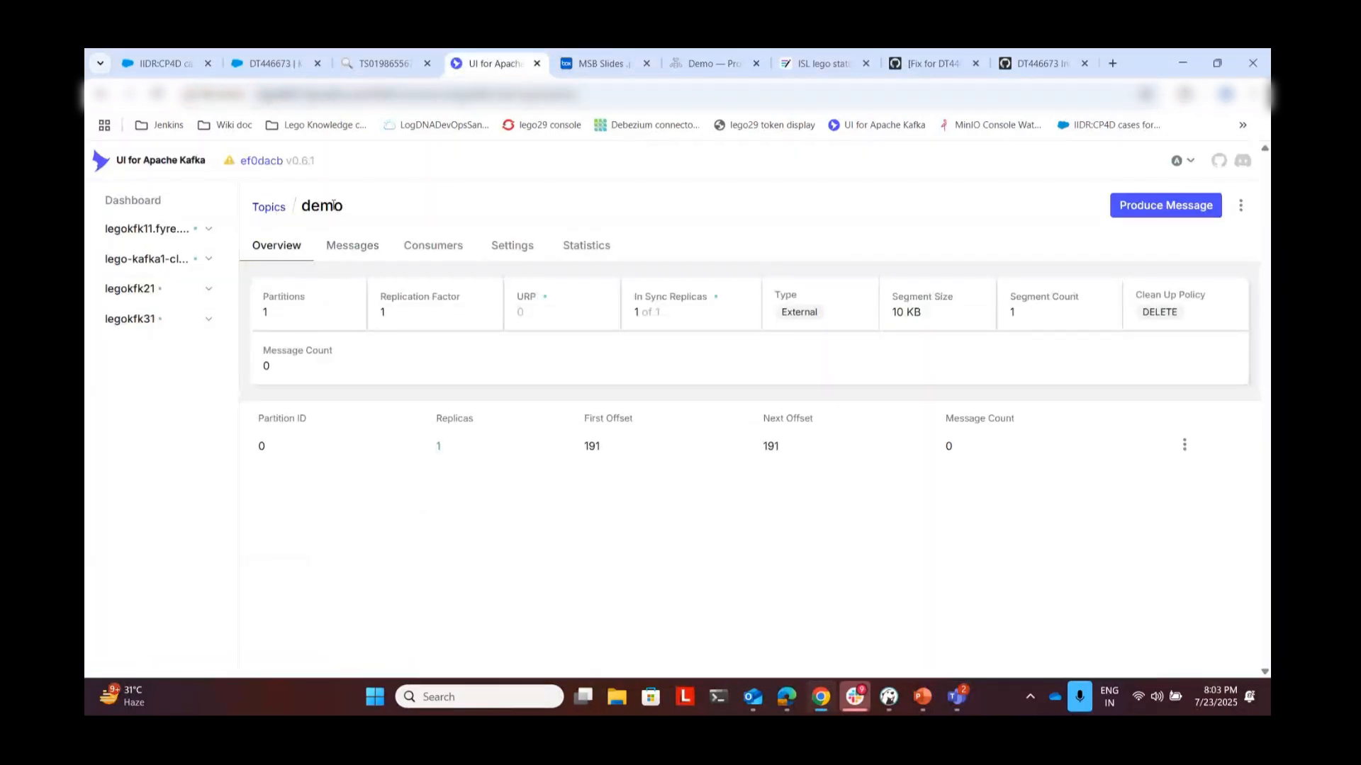
{"action": "left_click", "coordinate": [341, 255]}
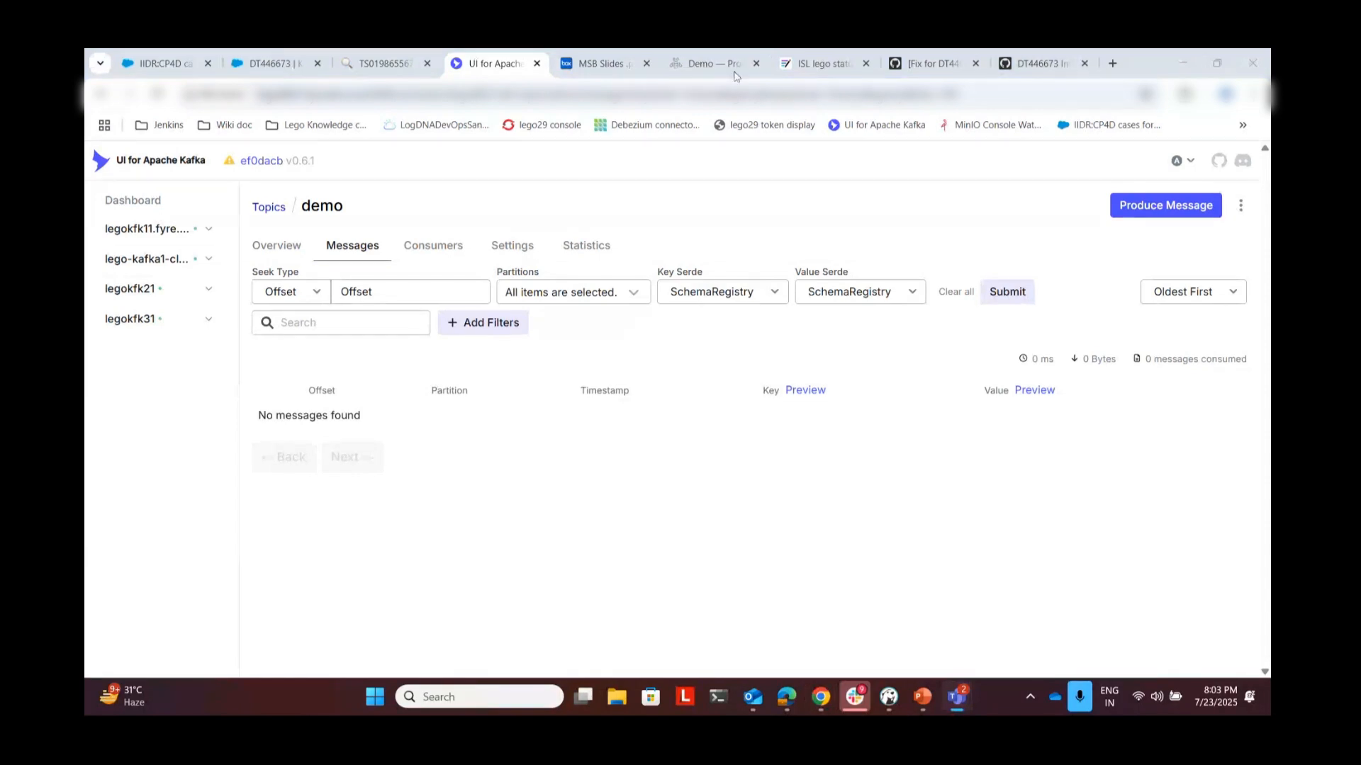
{"action": "left_click", "coordinate": [702, 190]}
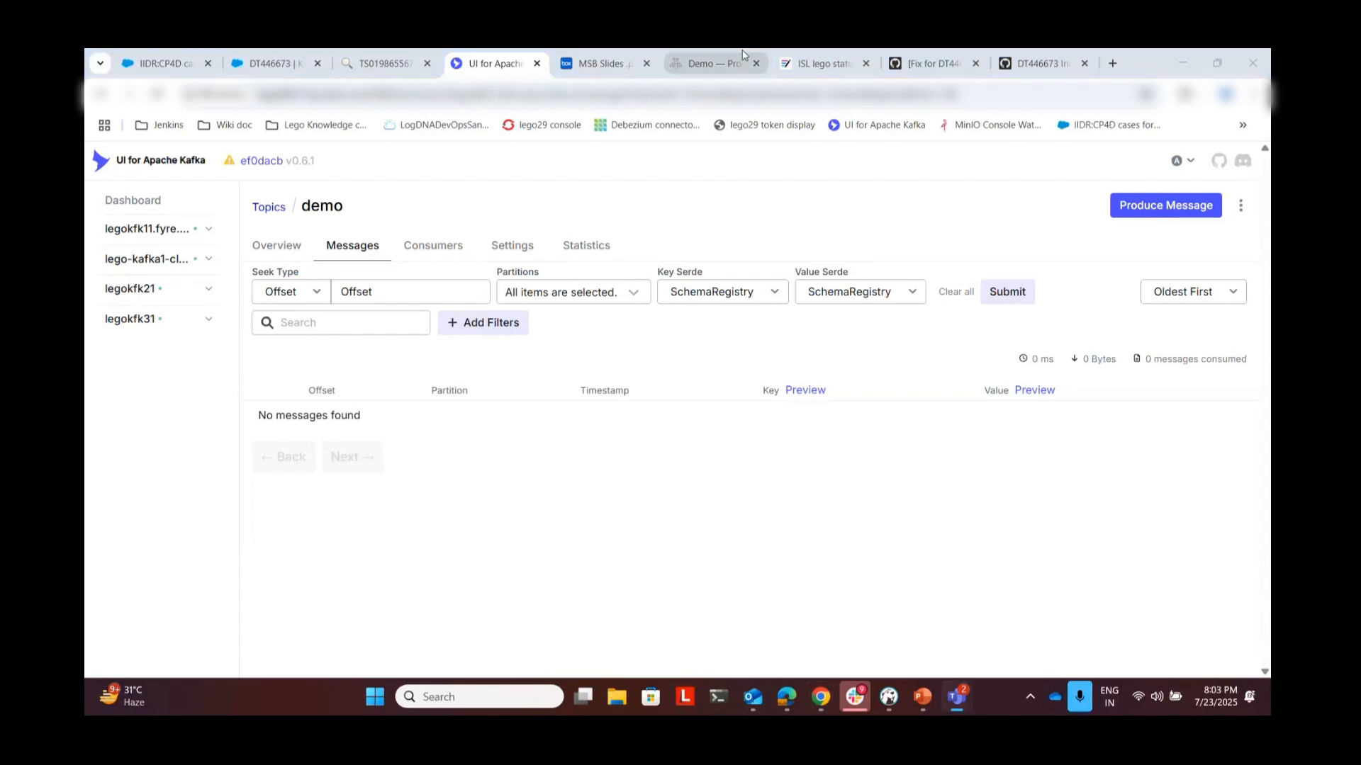
Return to the Replicate data setup in the Demo project and name the replication demo-oracle-kafka.
{"action": "left_click", "coordinate": [716, 62]}
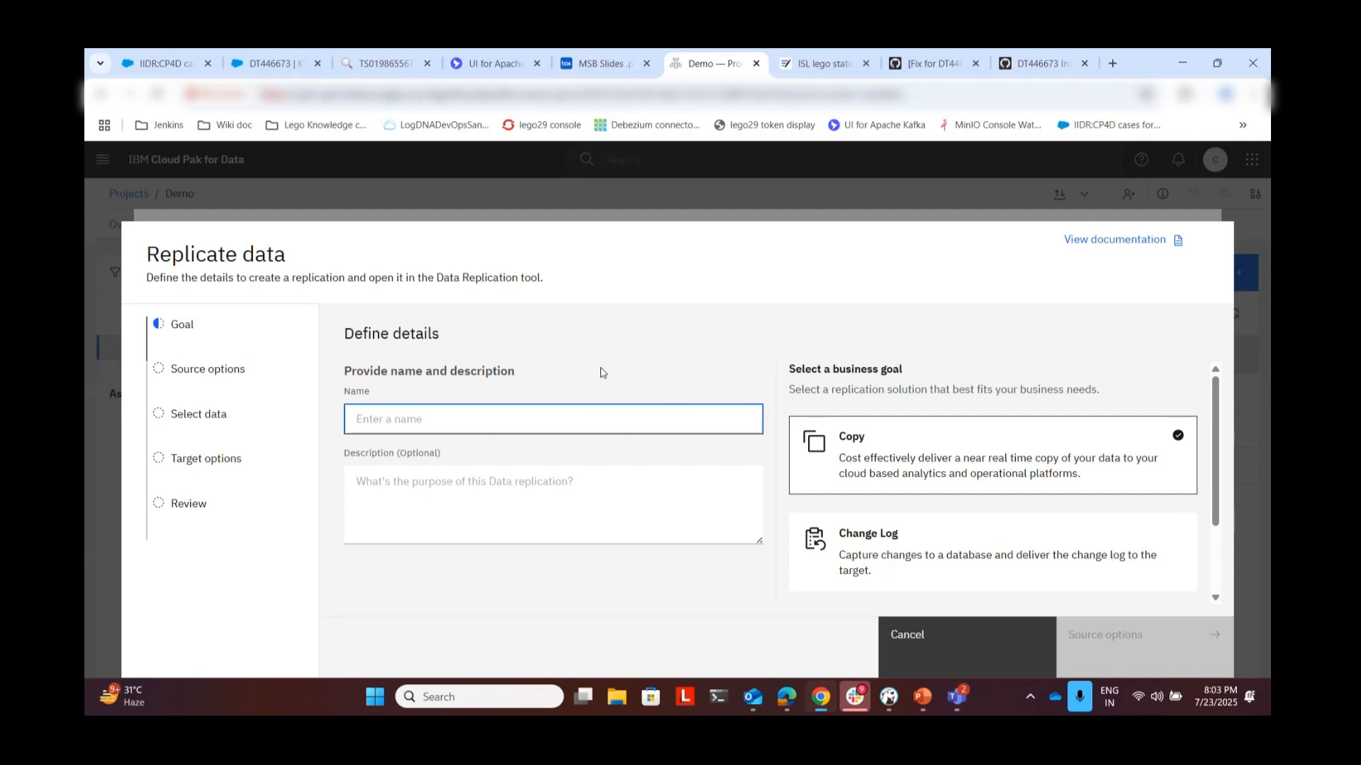
{"action": "left_click", "coordinate": [444, 418]}
{"action": "type", "text": "demo-"}
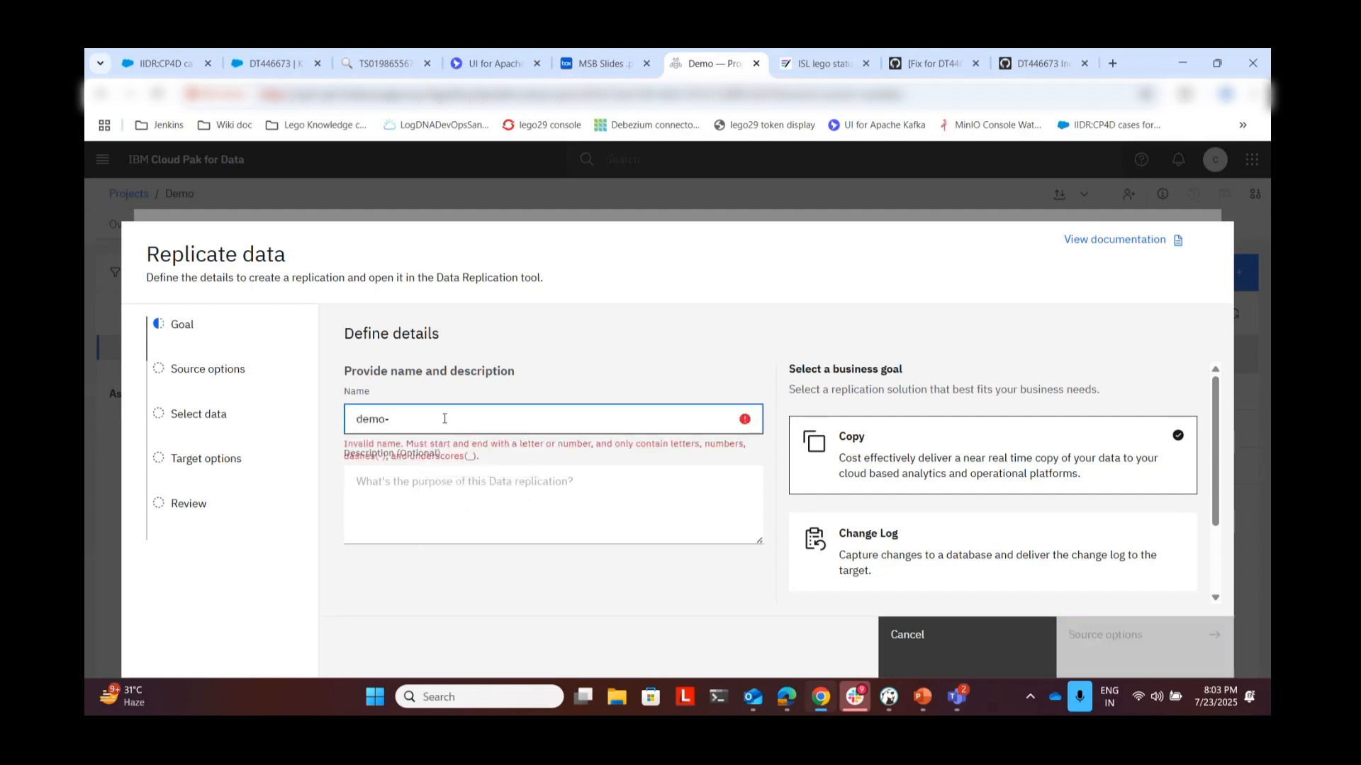
{"action": "type", "text": "oracle-kafka"}
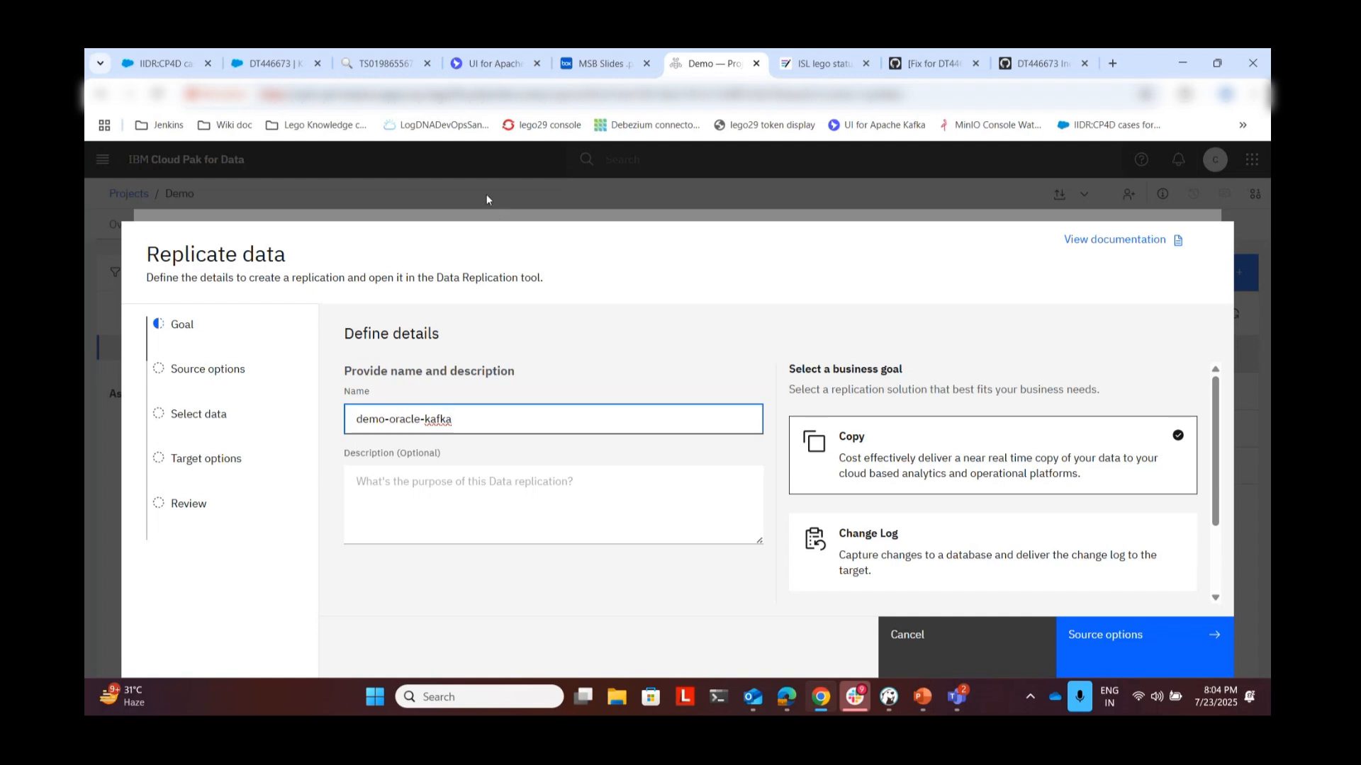
Review the available business goals, choose Copy for the replication and continue to the source options.
{"action": "scroll", "coordinate": [935, 356], "scroll_direction": "down", "scroll_amount": 1}
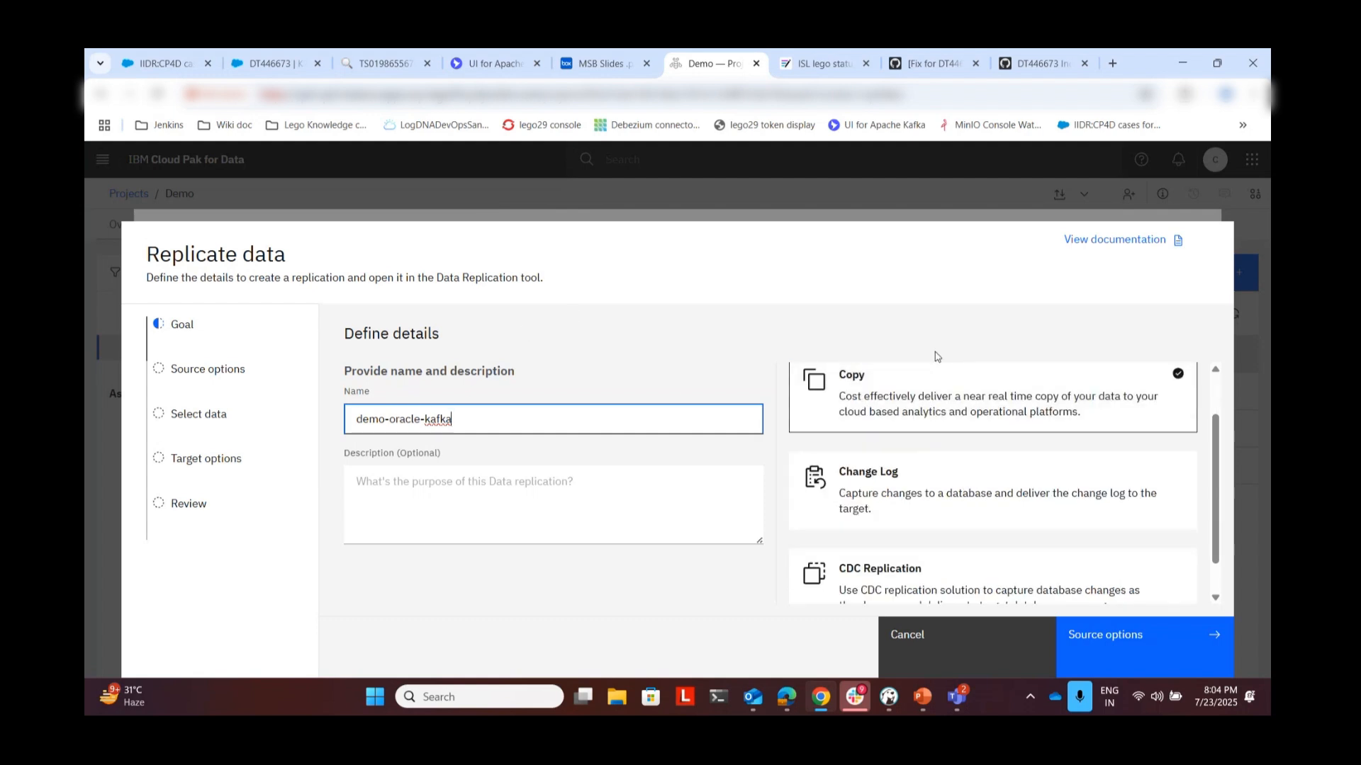
{"action": "scroll", "coordinate": [914, 404], "scroll_direction": "up", "scroll_amount": 1}
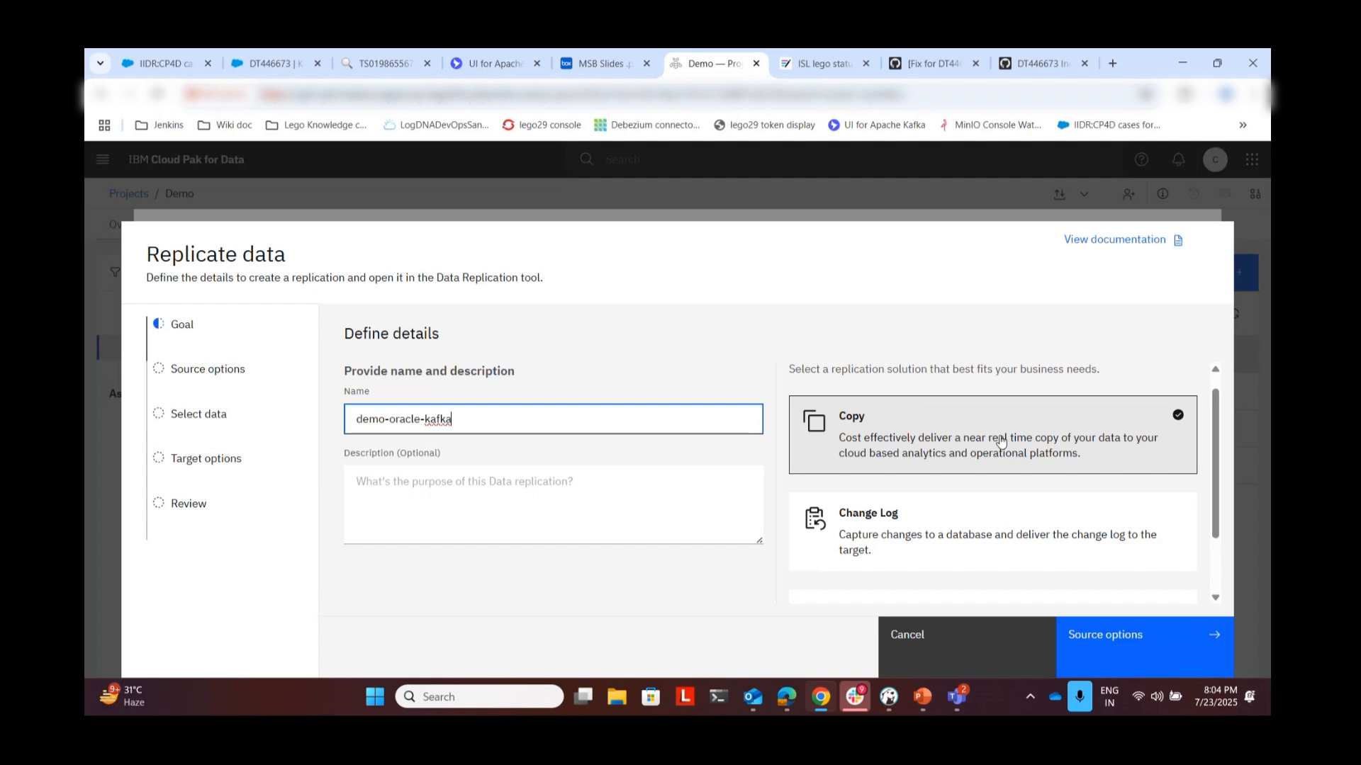
{"action": "scroll", "coordinate": [999, 441], "scroll_direction": "down", "scroll_amount": 1}
{"action": "scroll", "coordinate": [996, 438], "scroll_direction": "up", "scroll_amount": 1}
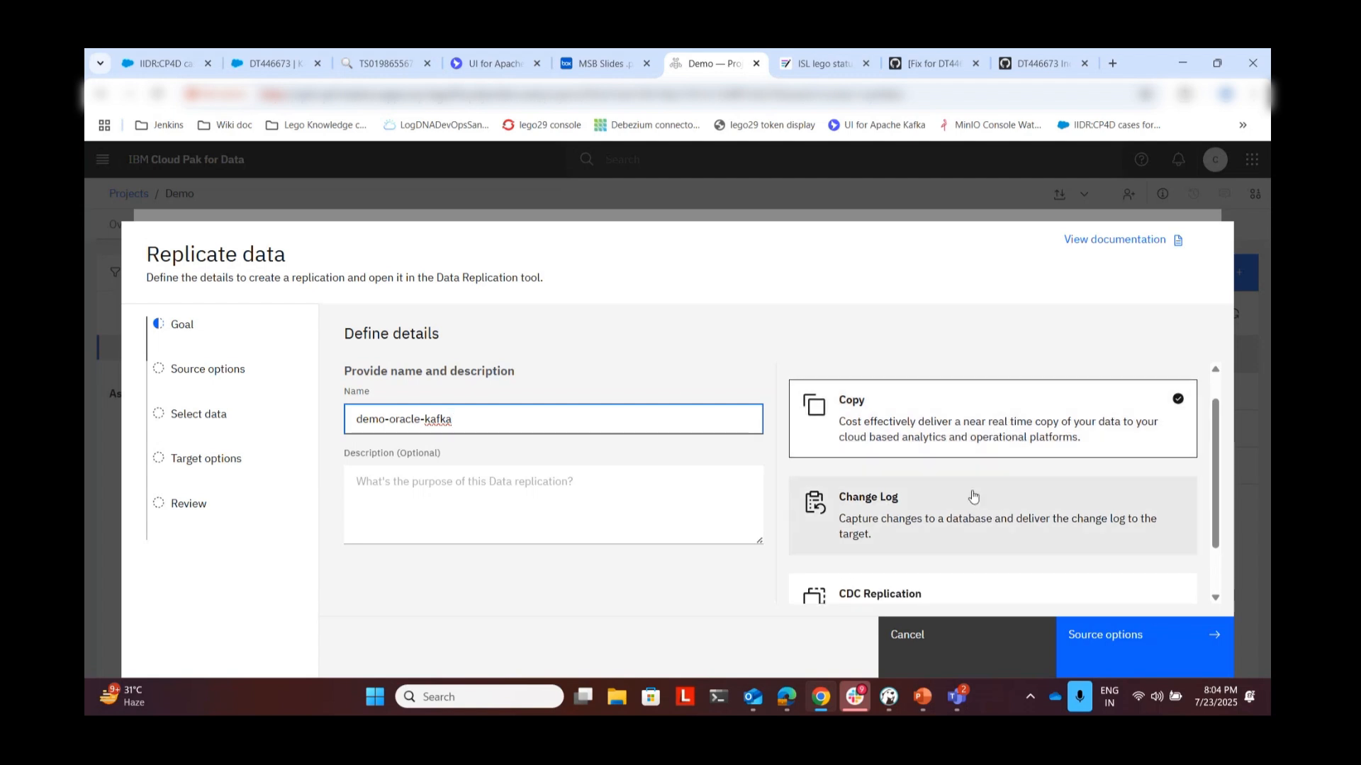
{"action": "scroll", "coordinate": [970, 503], "scroll_direction": "down", "scroll_amount": 1}
{"action": "scroll", "coordinate": [935, 547], "scroll_direction": "up", "scroll_amount": 1}
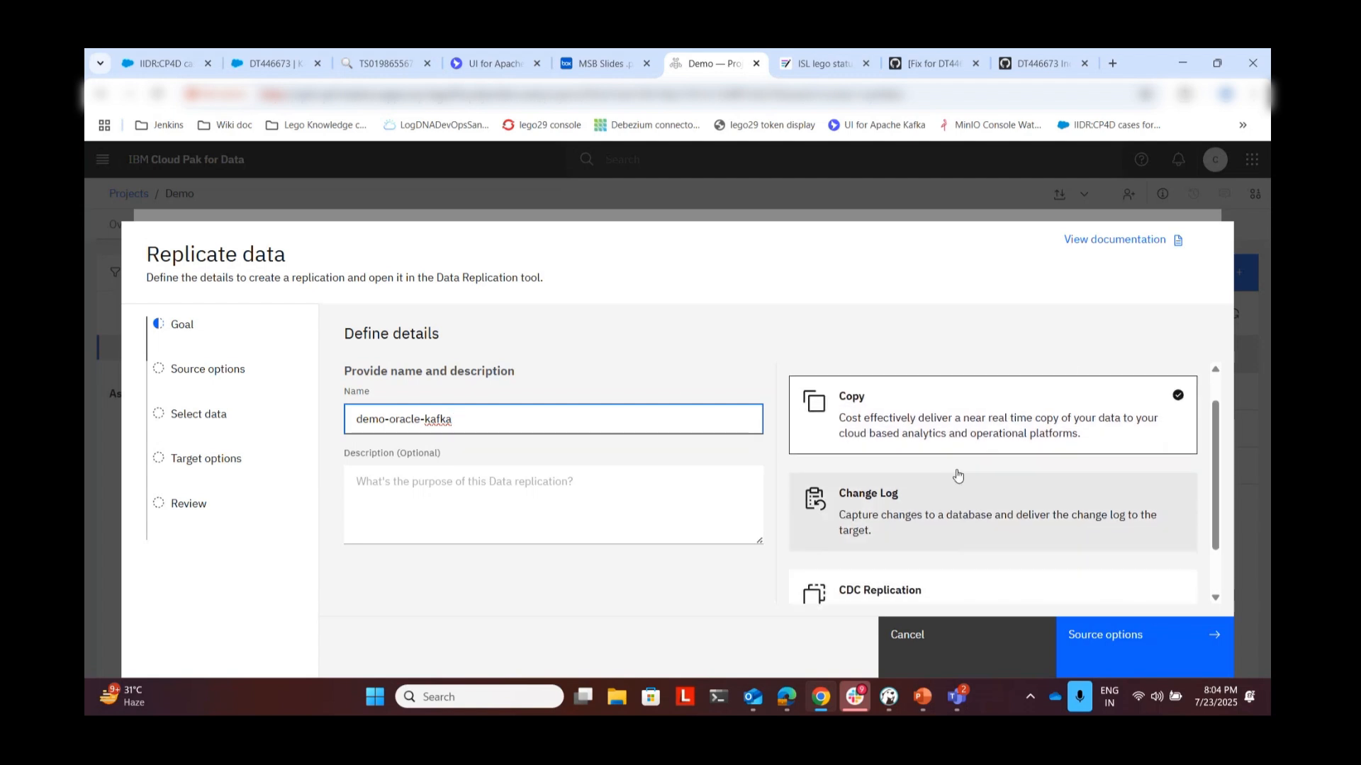
{"action": "left_click", "coordinate": [1020, 422]}
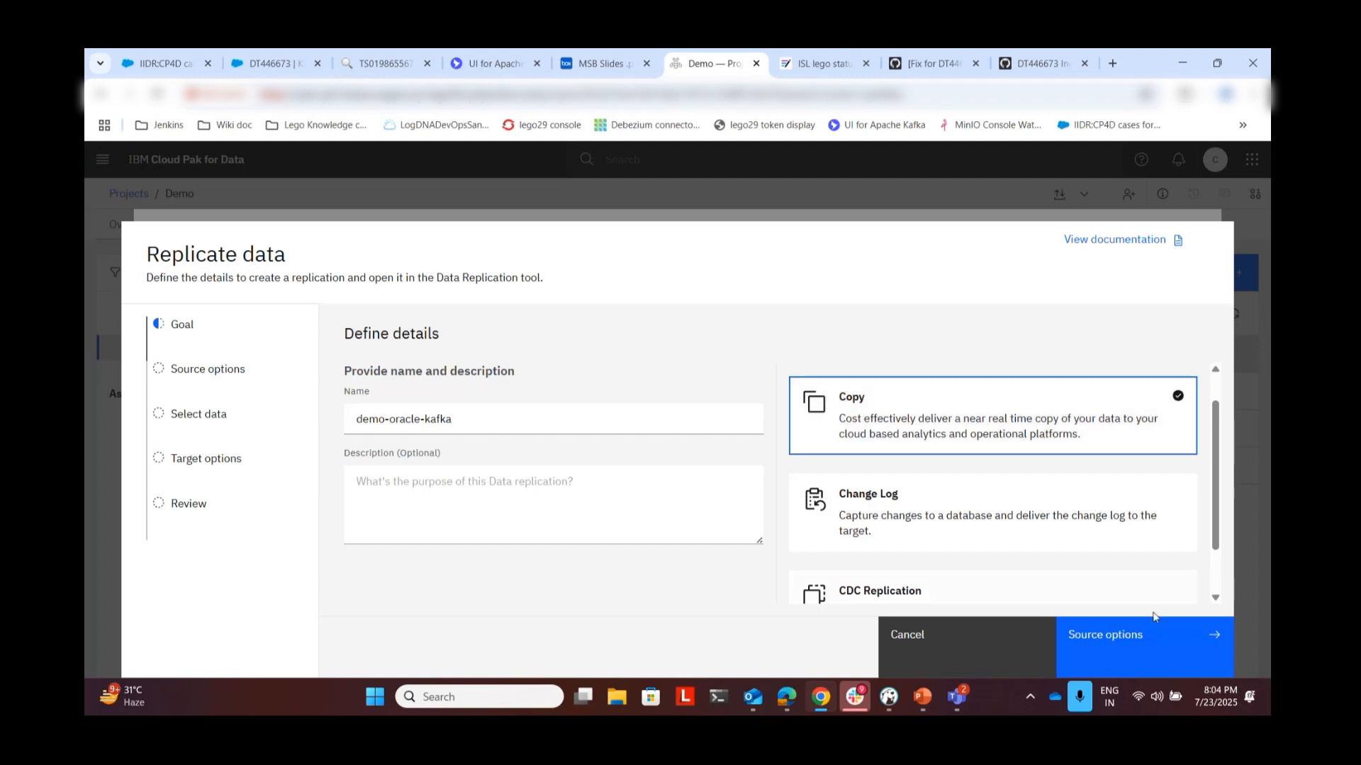
{"action": "left_click", "coordinate": [1155, 641]}
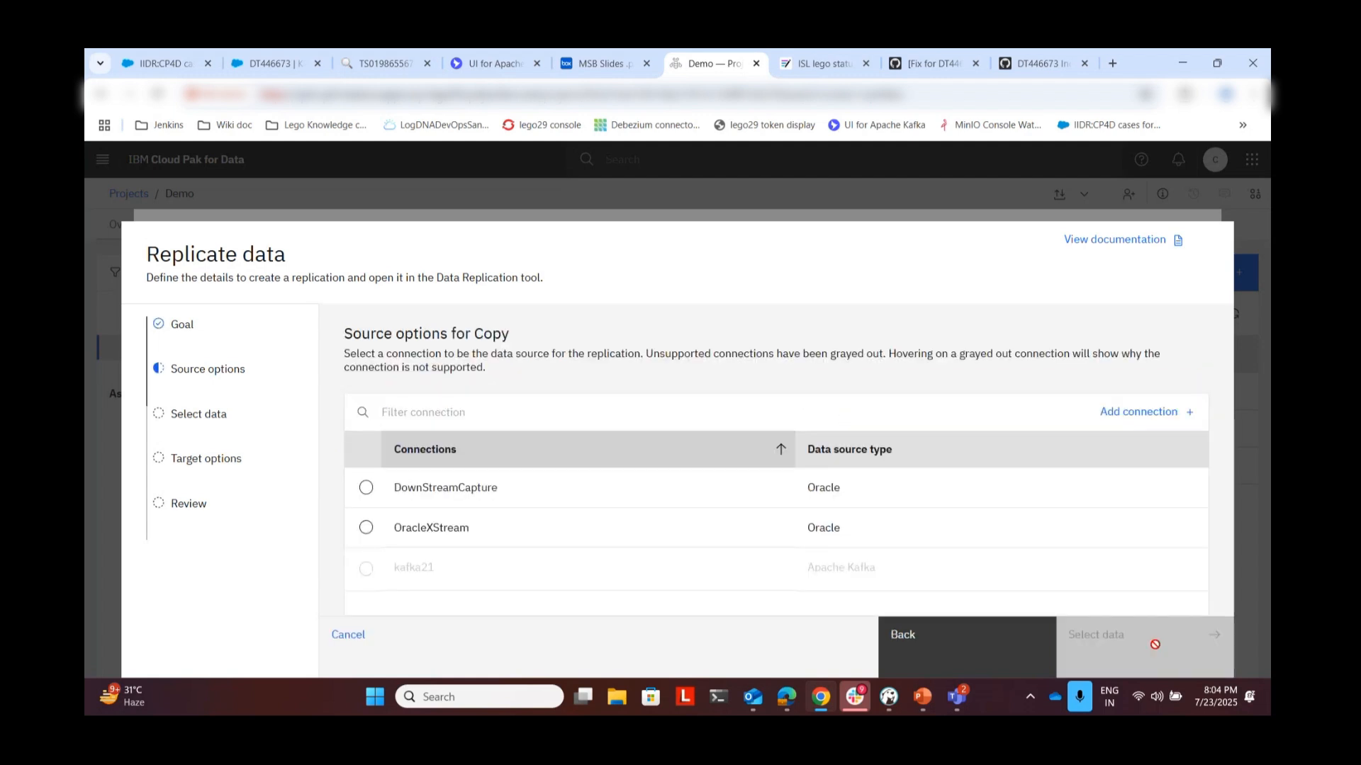
Set OracleXStream as the source with DownStreamCapture as separate XStream connection and real-time downstream capture enabled, and continue to data selection.
{"action": "left_click", "coordinate": [366, 529]}
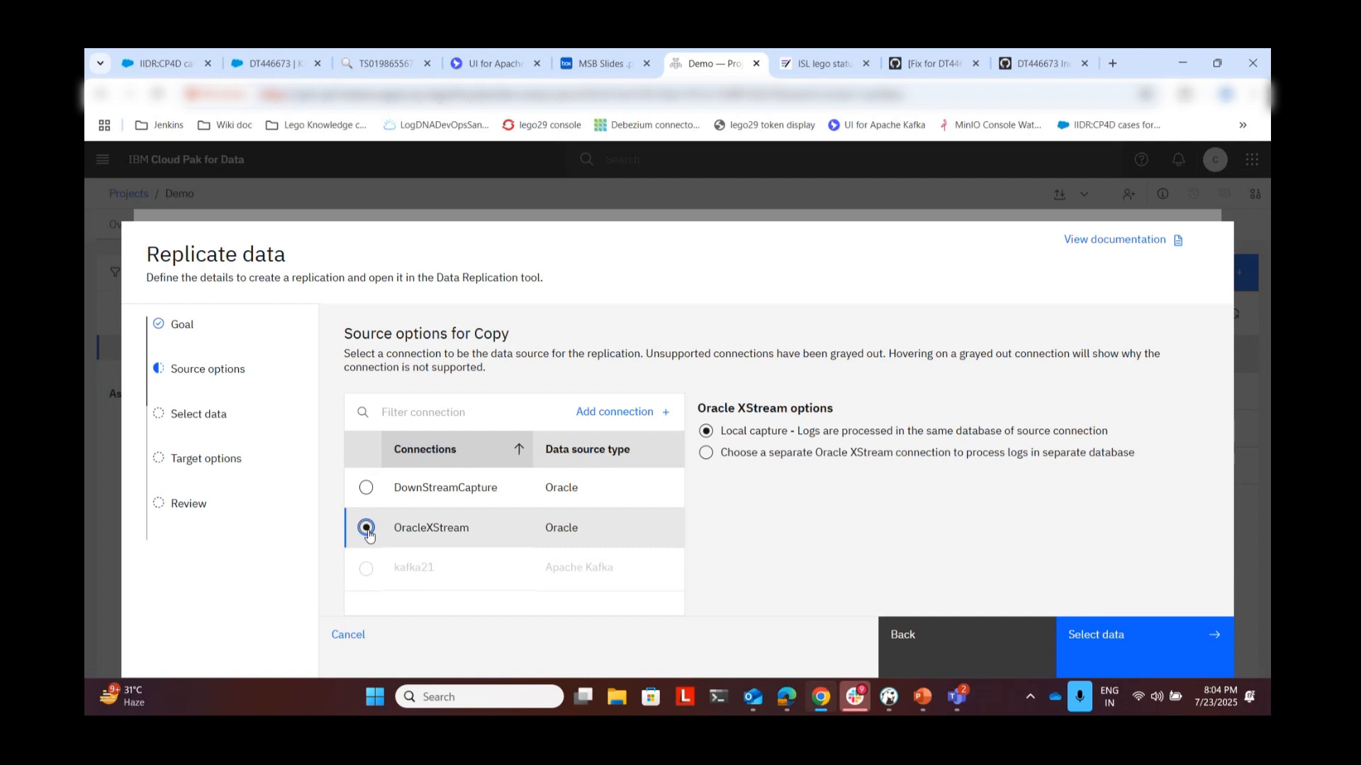
{"action": "left_click", "coordinate": [705, 455]}
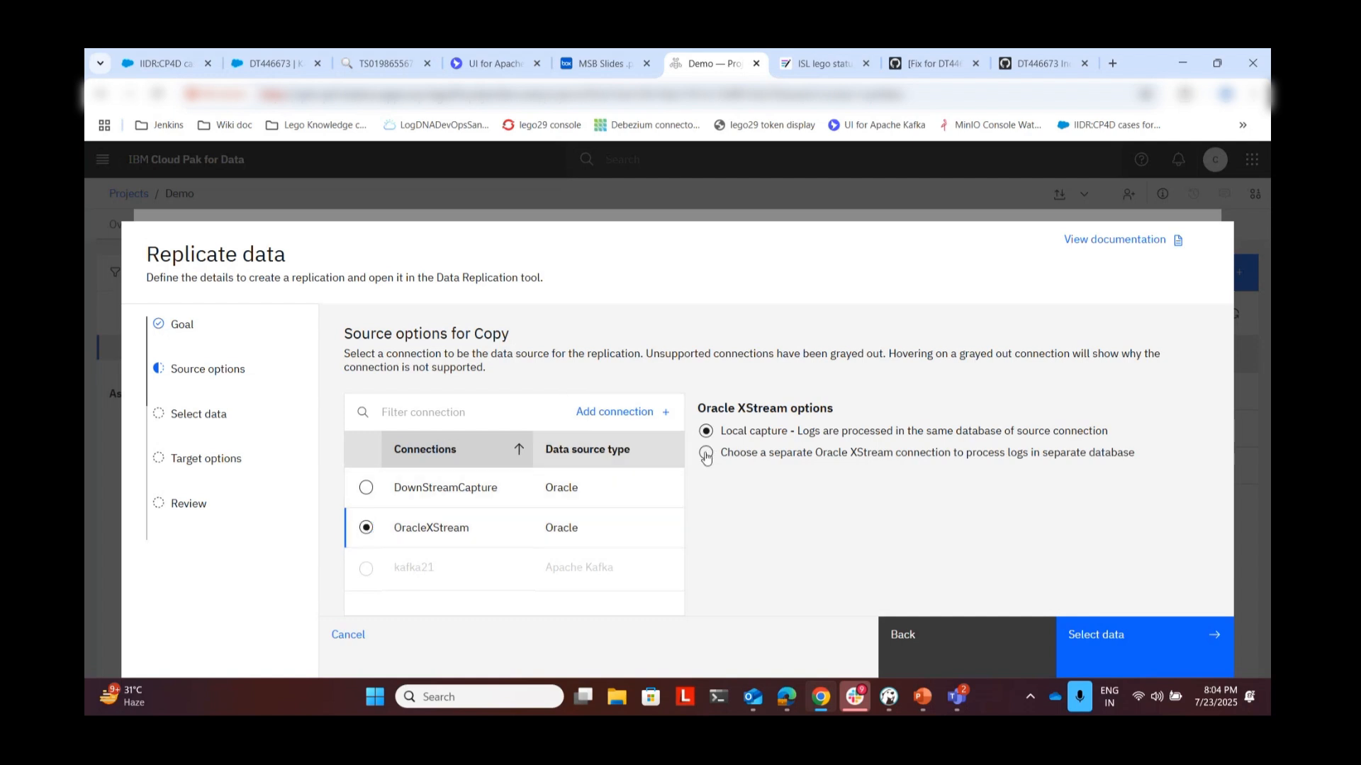
{"action": "left_click", "coordinate": [914, 511]}
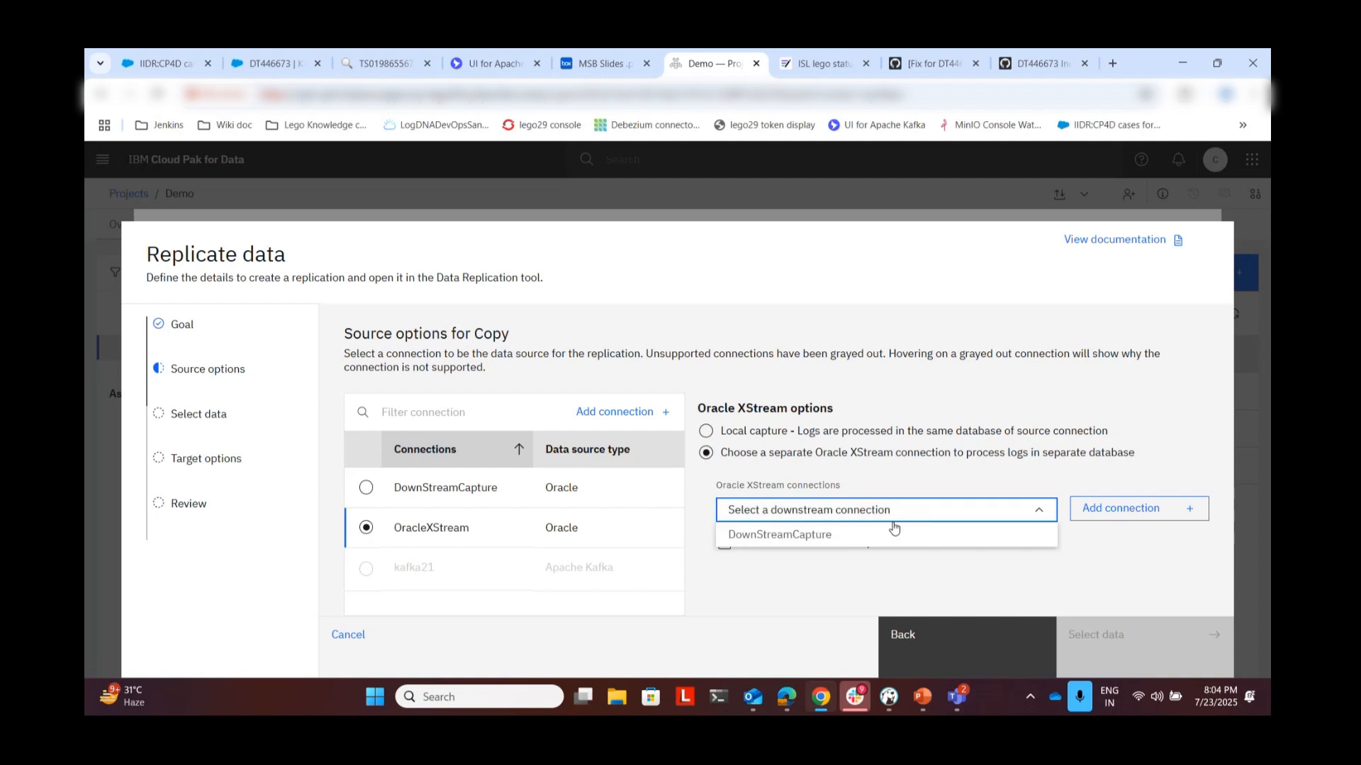
{"action": "left_click", "coordinate": [832, 535]}
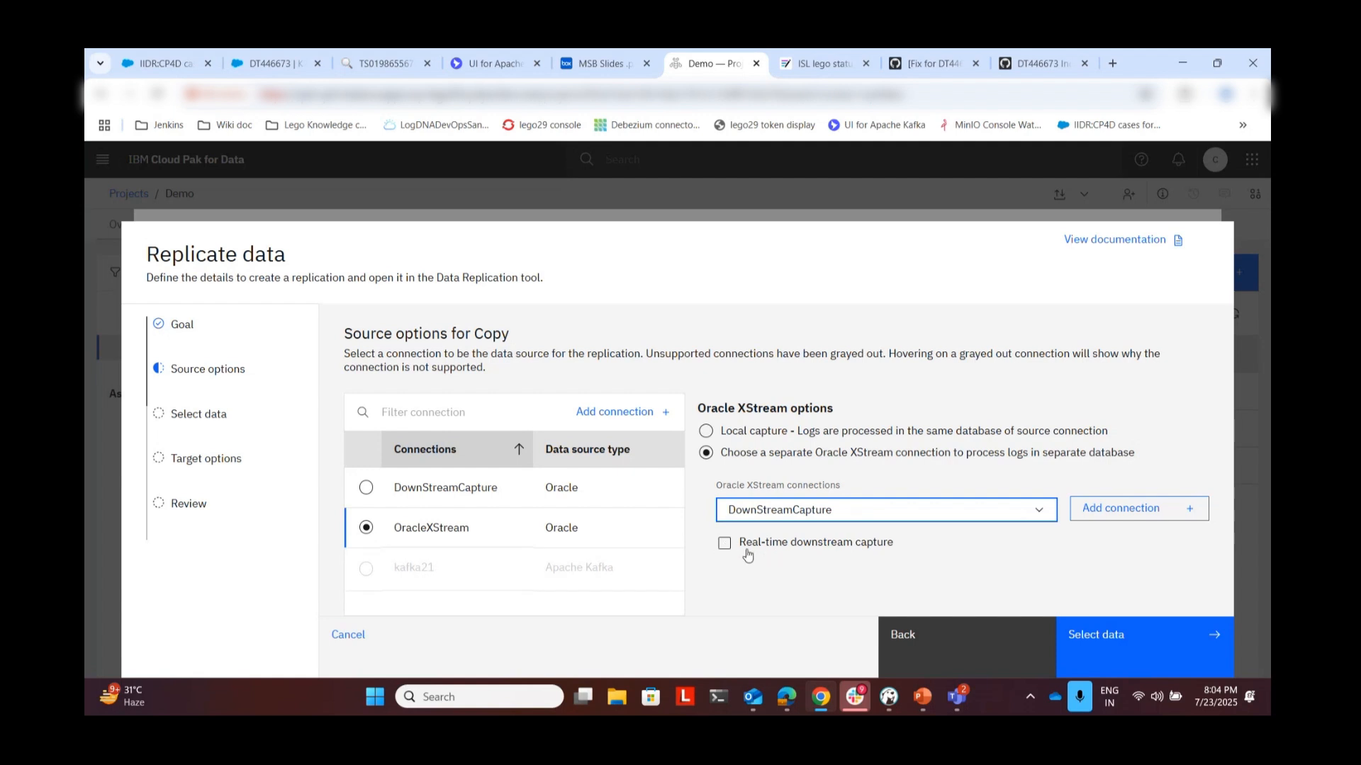
{"action": "left_click", "coordinate": [724, 545]}
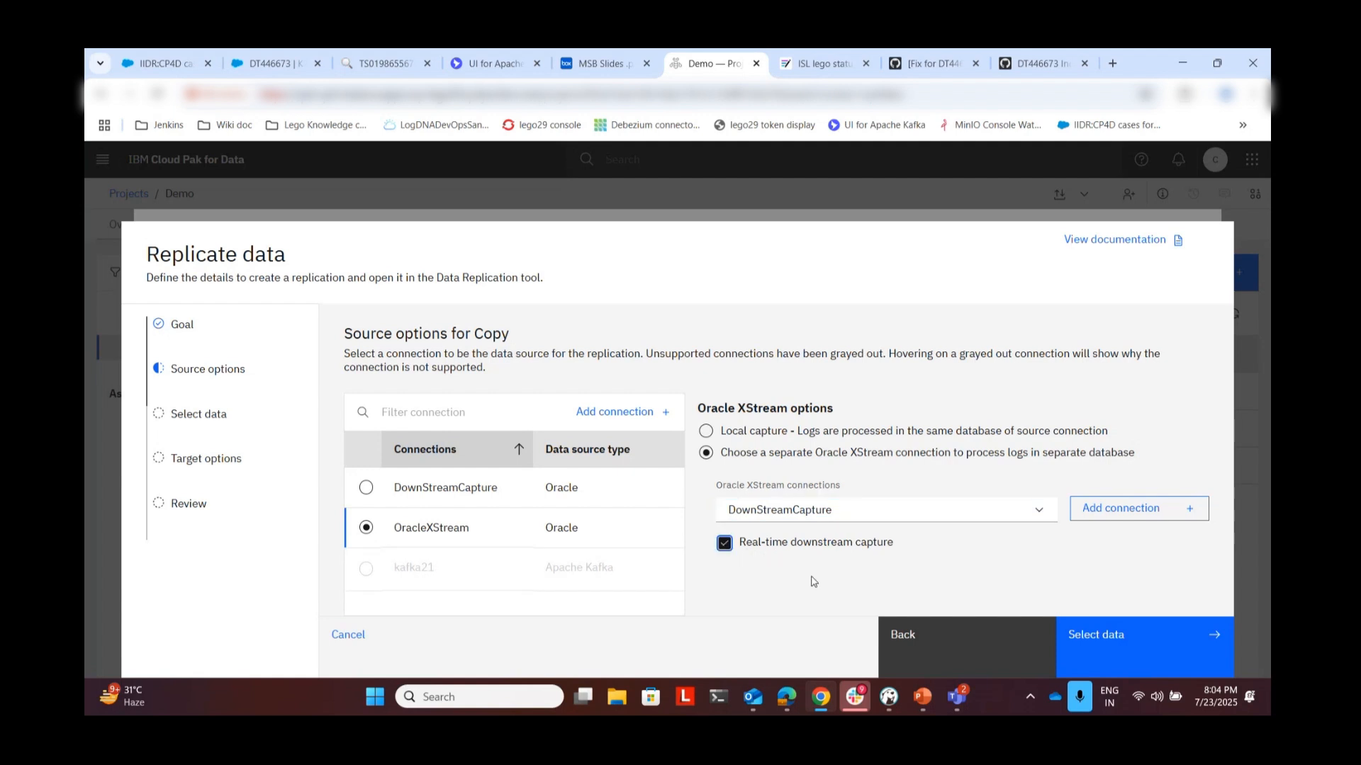
{"action": "left_click", "coordinate": [1112, 648]}
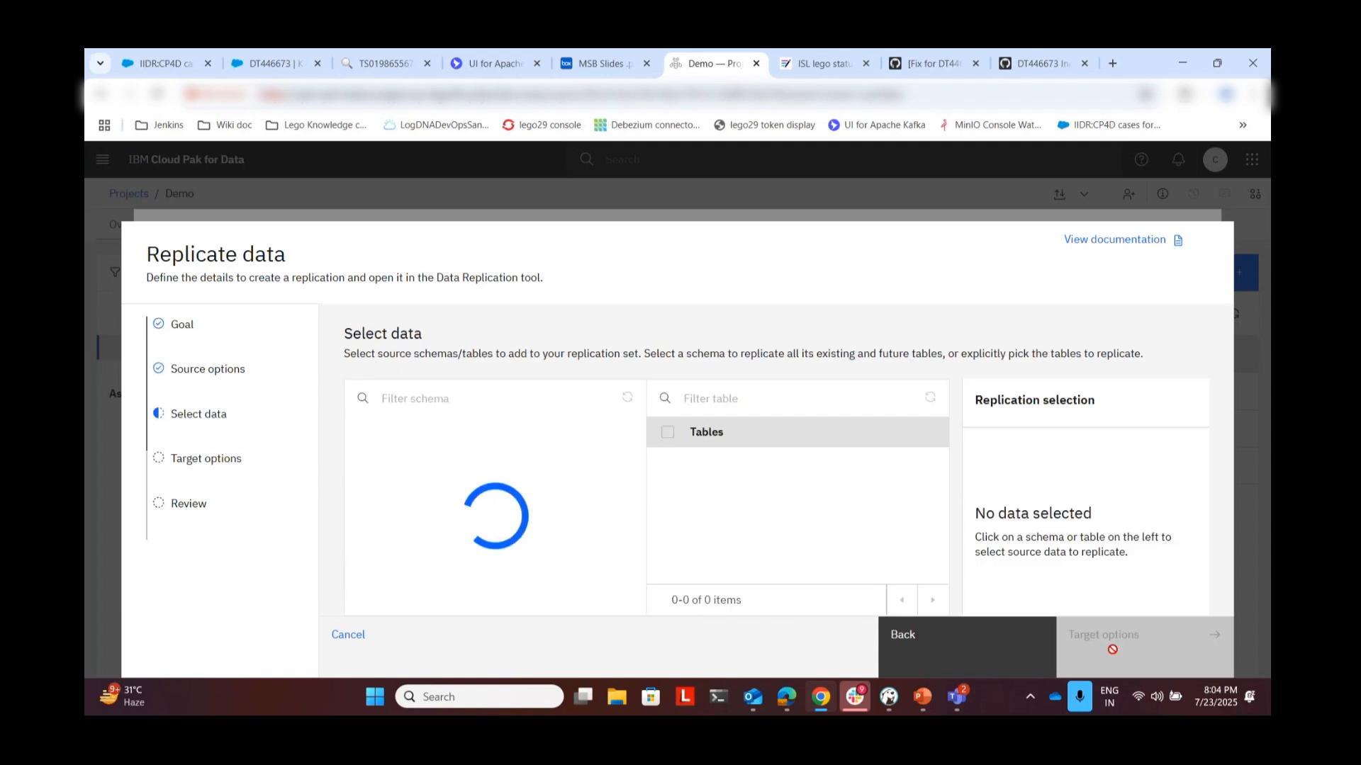
Filter the schemas by "dem", select the whole DEMO schema for replication and continue to the target options.
{"action": "left_click", "coordinate": [473, 405]}
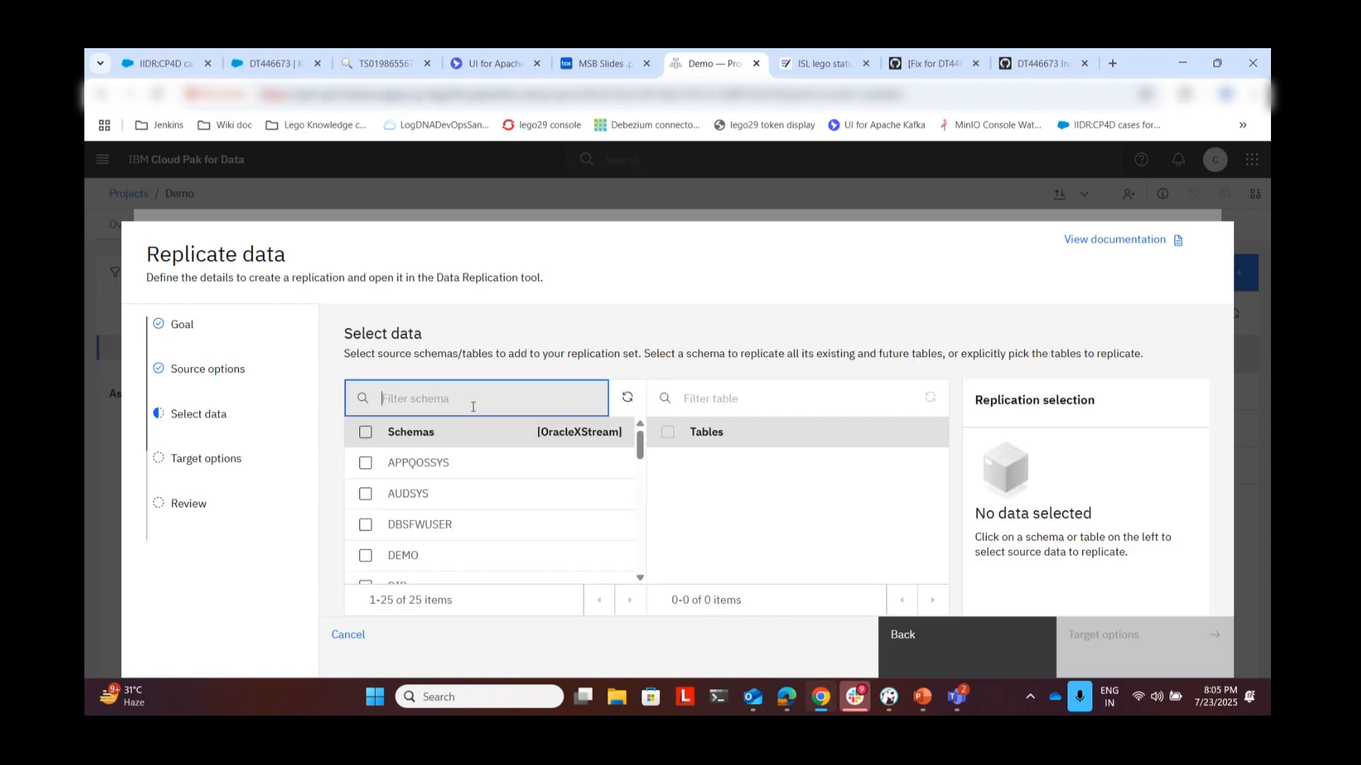
{"action": "type", "text": "dem"}
{"action": "left_click", "coordinate": [365, 463]}
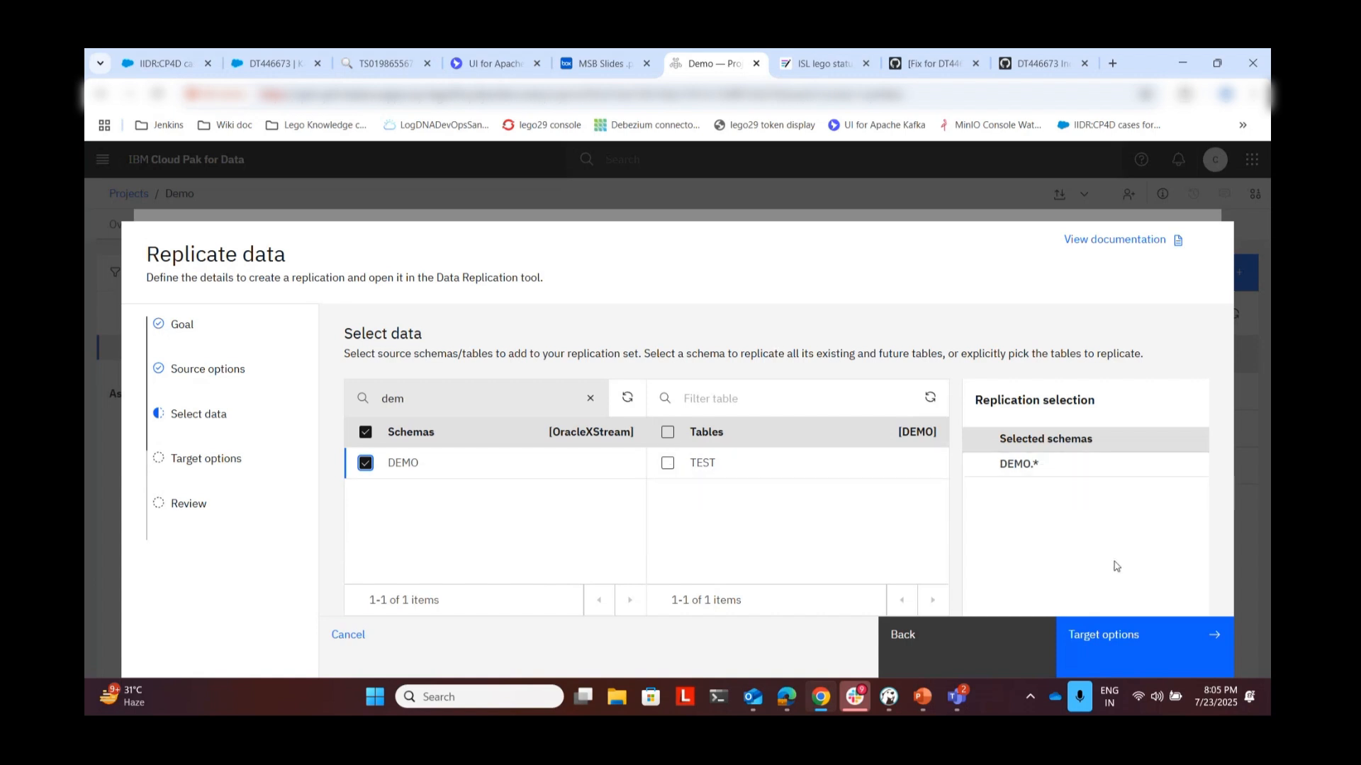
{"action": "left_click", "coordinate": [1139, 641]}
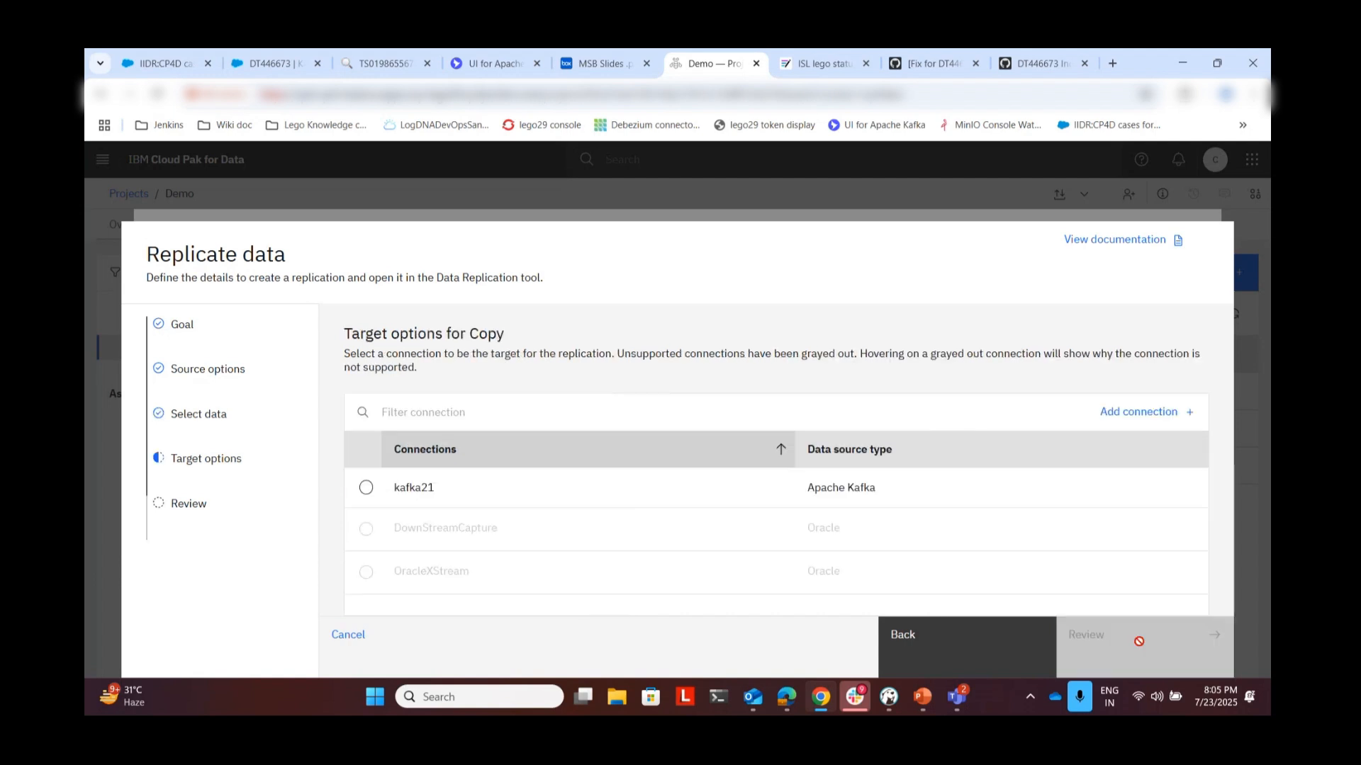
Select kafka21 as the target connection and set its default topic to demo.
{"action": "left_click", "coordinate": [365, 489]}
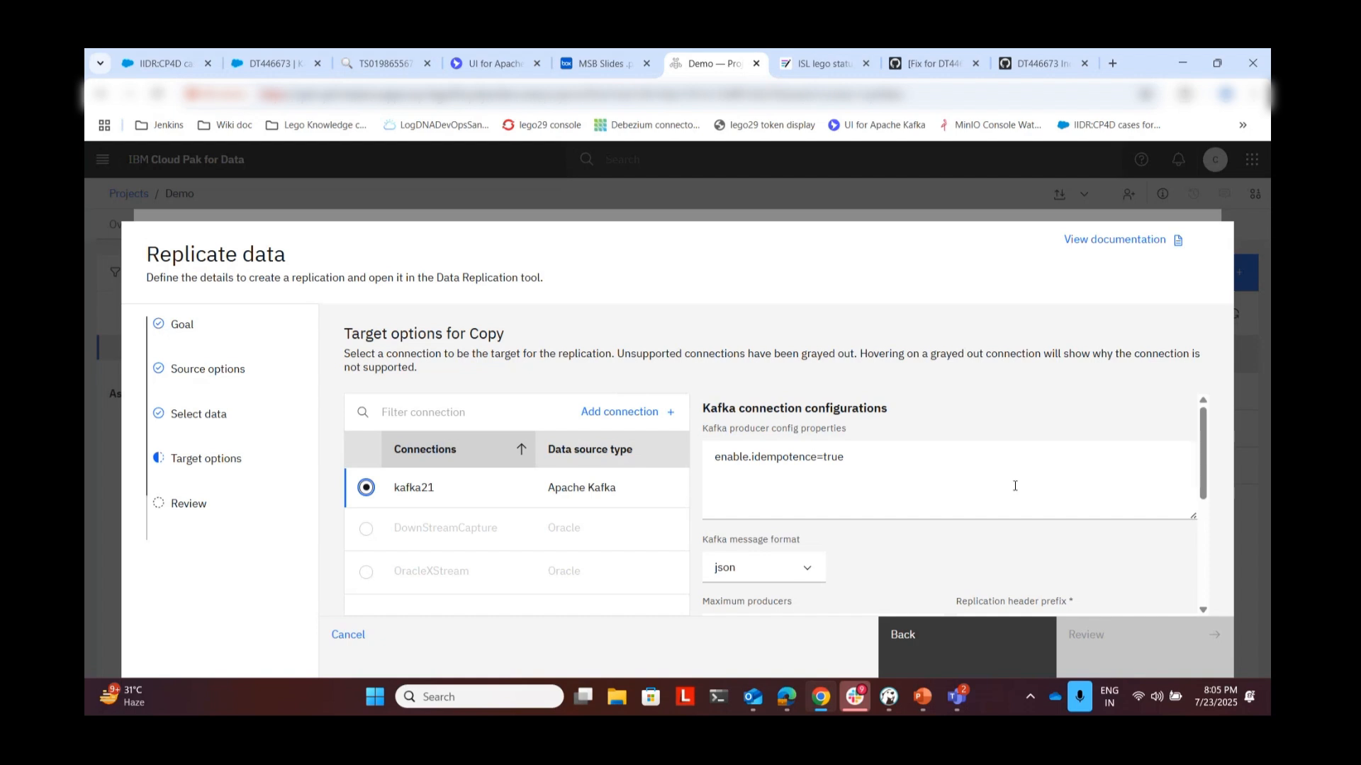
{"action": "scroll", "coordinate": [1014, 486], "scroll_direction": "down", "scroll_amount": 1}
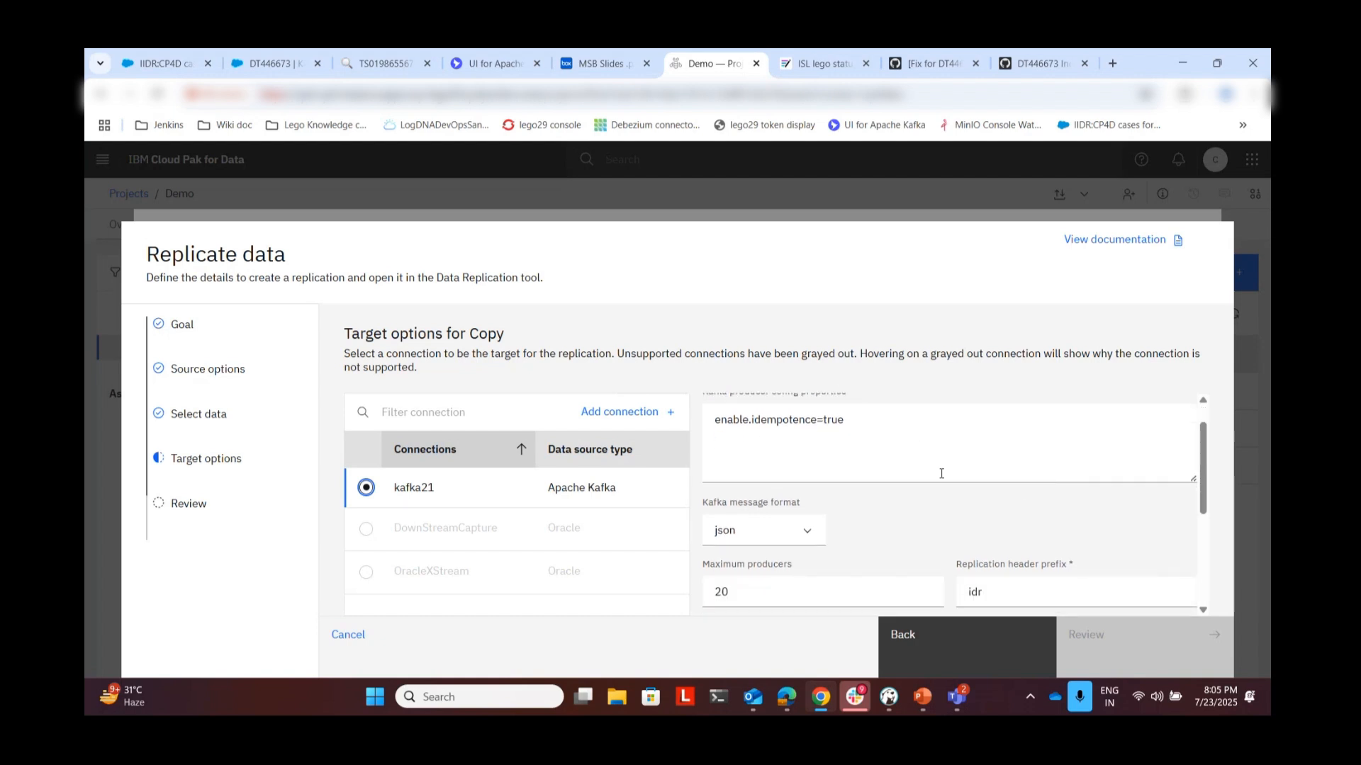
{"action": "scroll", "coordinate": [886, 471], "scroll_direction": "down", "scroll_amount": 2}
{"action": "scroll", "coordinate": [861, 479], "scroll_direction": "down", "scroll_amount": 1}
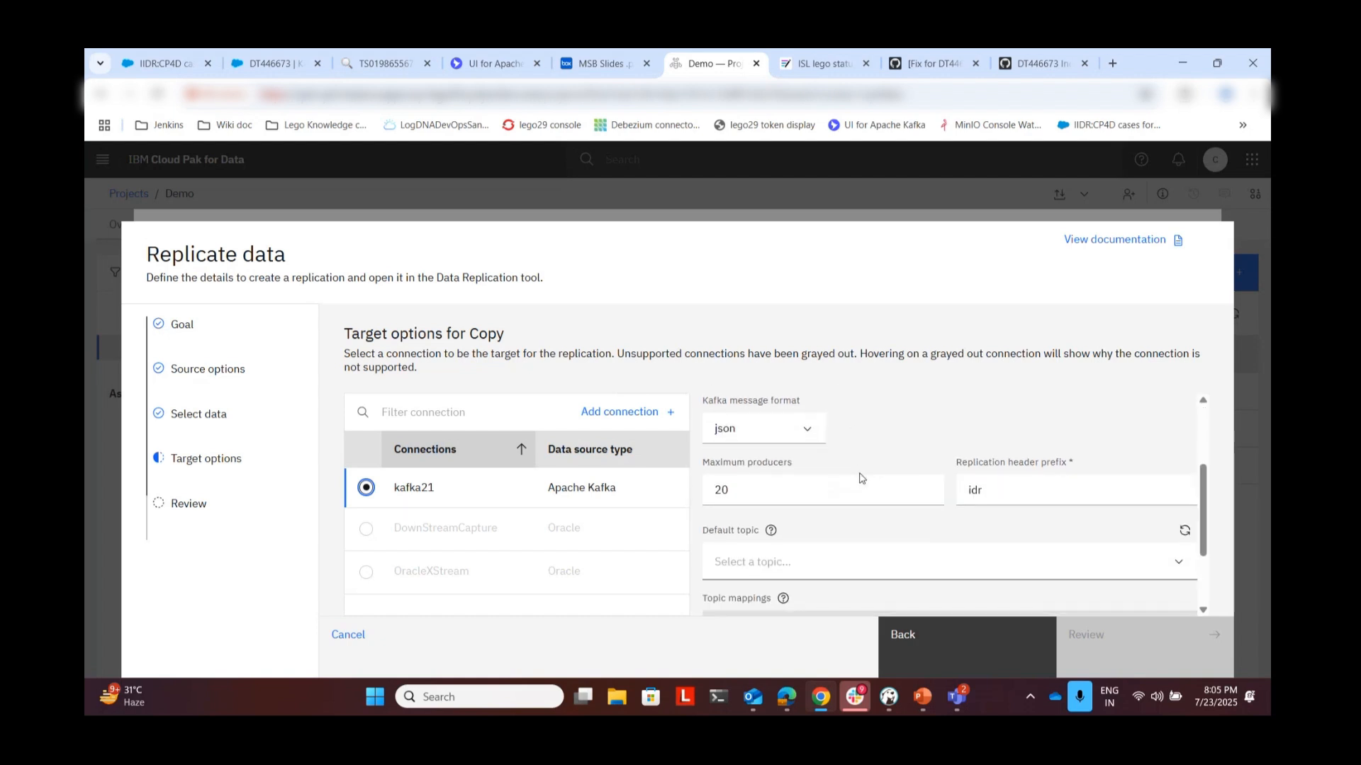
{"action": "scroll", "coordinate": [947, 455], "scroll_direction": "down", "scroll_amount": 3}
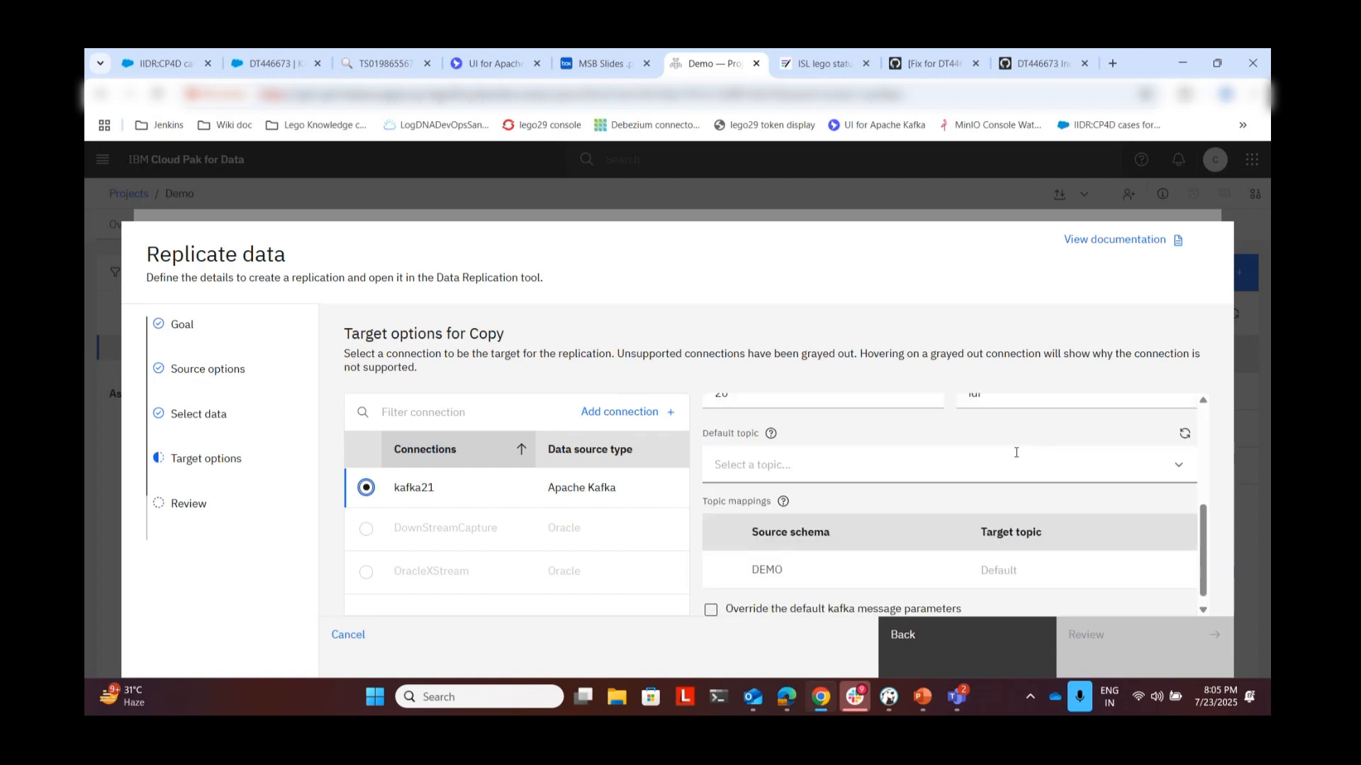
{"action": "left_click", "coordinate": [822, 472]}
{"action": "type", "text": "demo"}
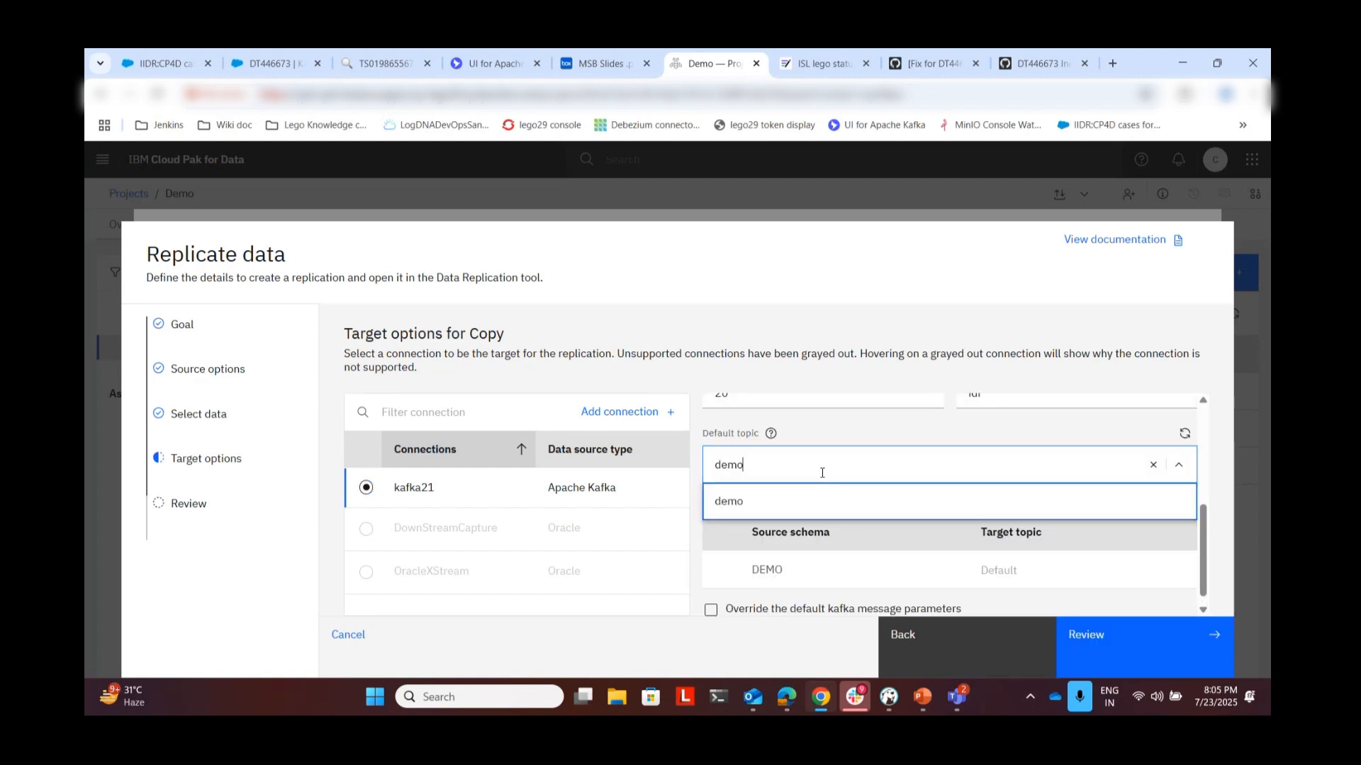
{"action": "left_click", "coordinate": [808, 512]}
Map the DEMO source schema to the demo target topic.
{"action": "left_click", "coordinate": [1014, 578]}
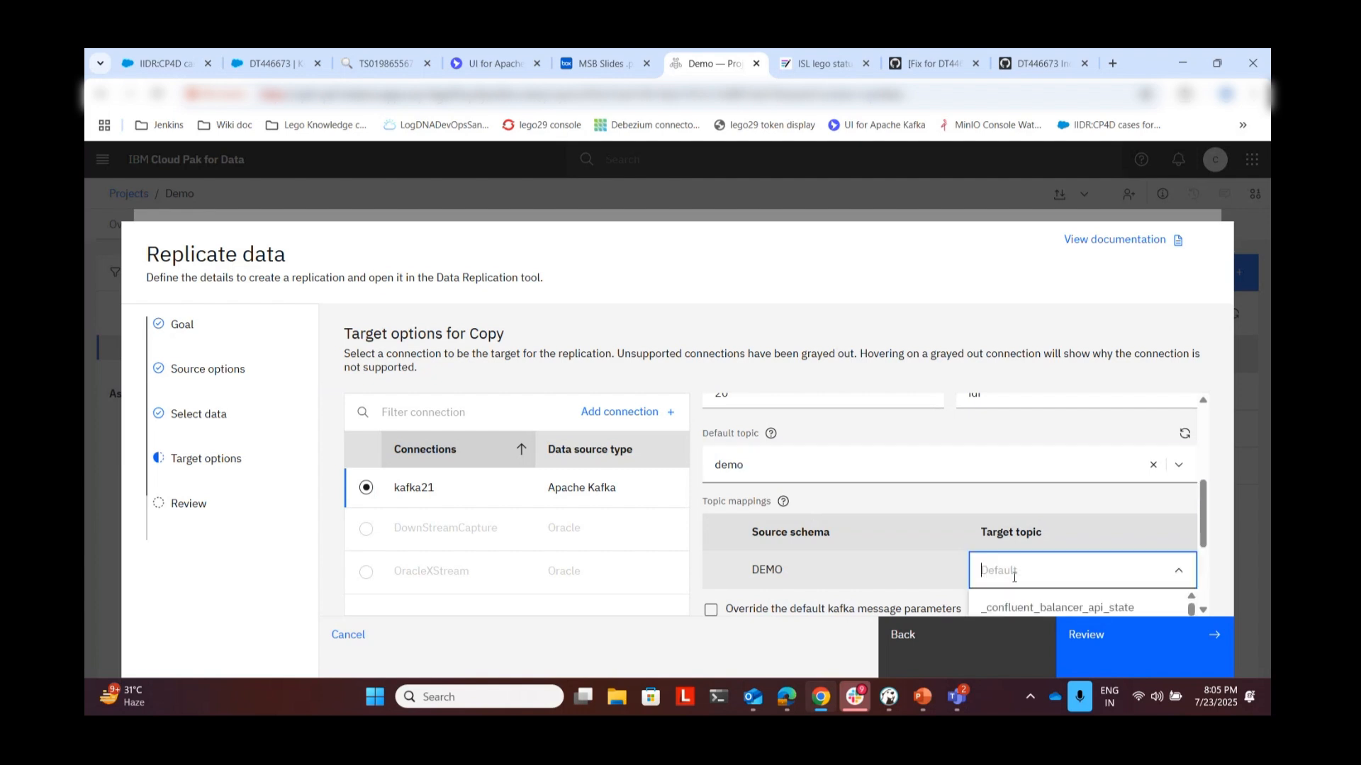
{"action": "type", "text": "demo"}
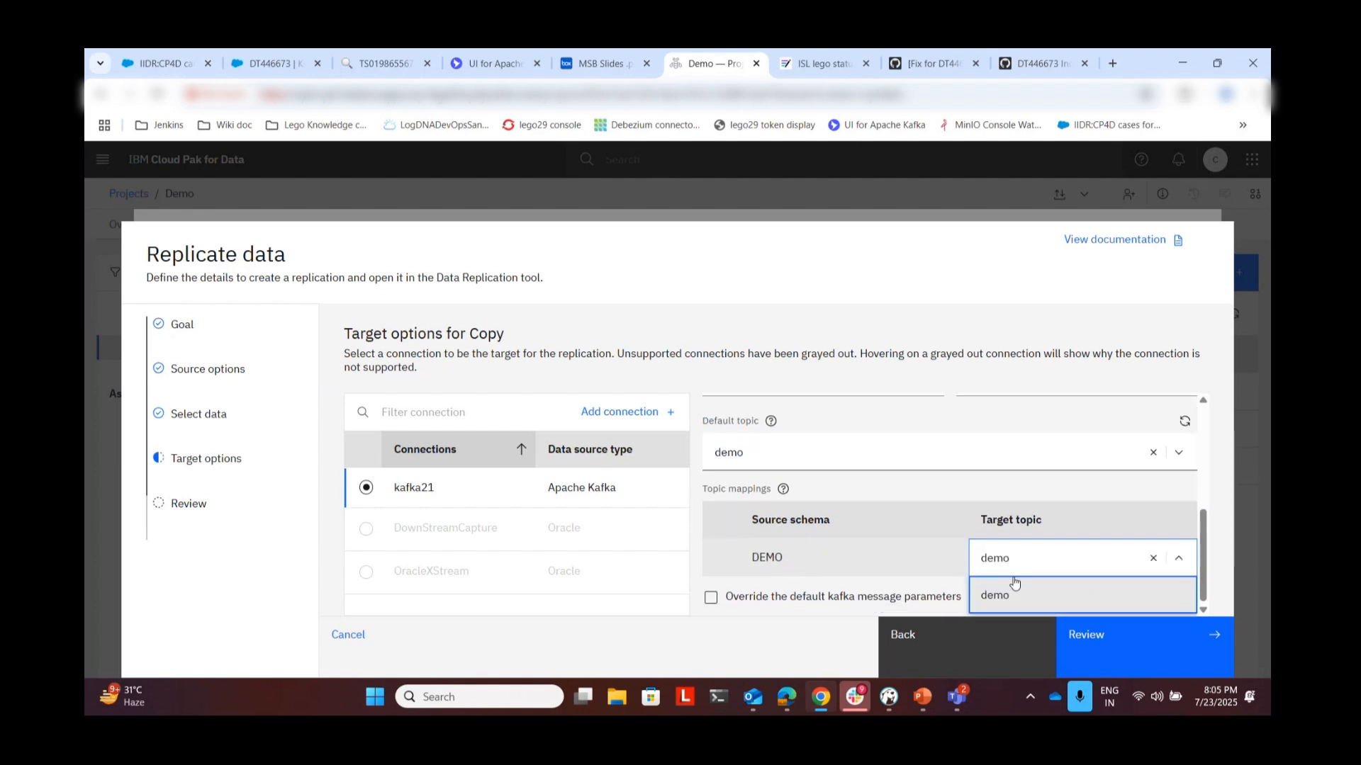
{"action": "left_click", "coordinate": [1014, 586]}
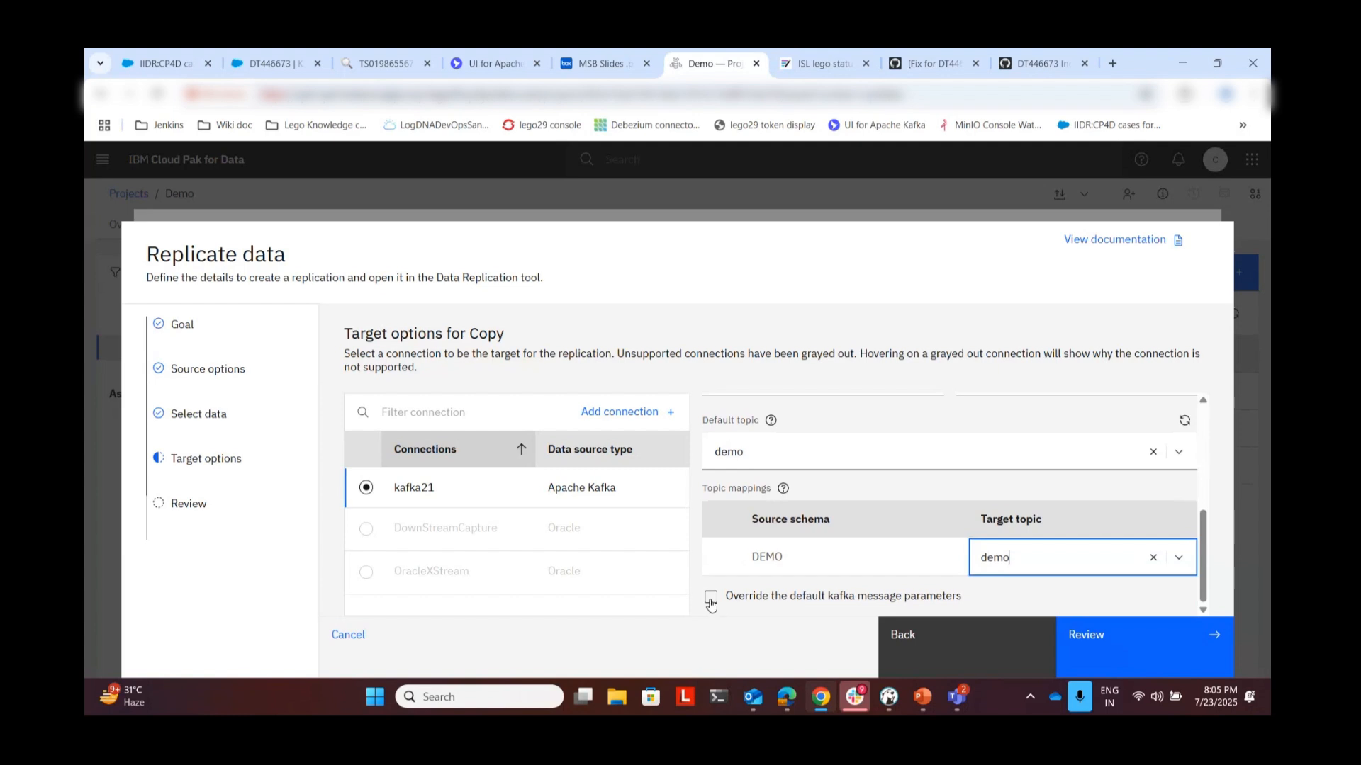
Enable overriding the default Kafka message parameters with the prefilled headers, key and partition, and create the replication from the summary.
{"action": "left_click", "coordinate": [711, 597]}
{"action": "scroll", "coordinate": [827, 539], "scroll_direction": "down", "scroll_amount": 3}
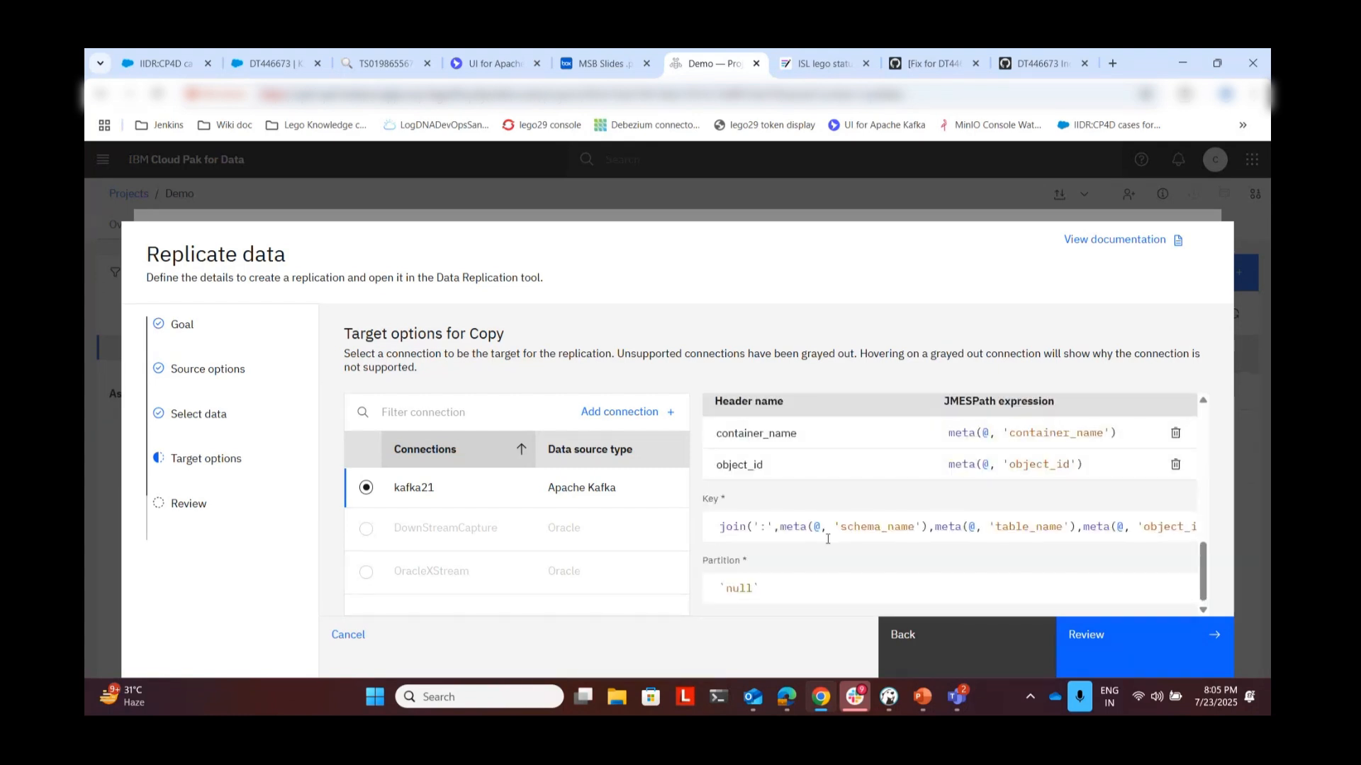
{"action": "scroll", "coordinate": [827, 538], "scroll_direction": "up", "scroll_amount": 1}
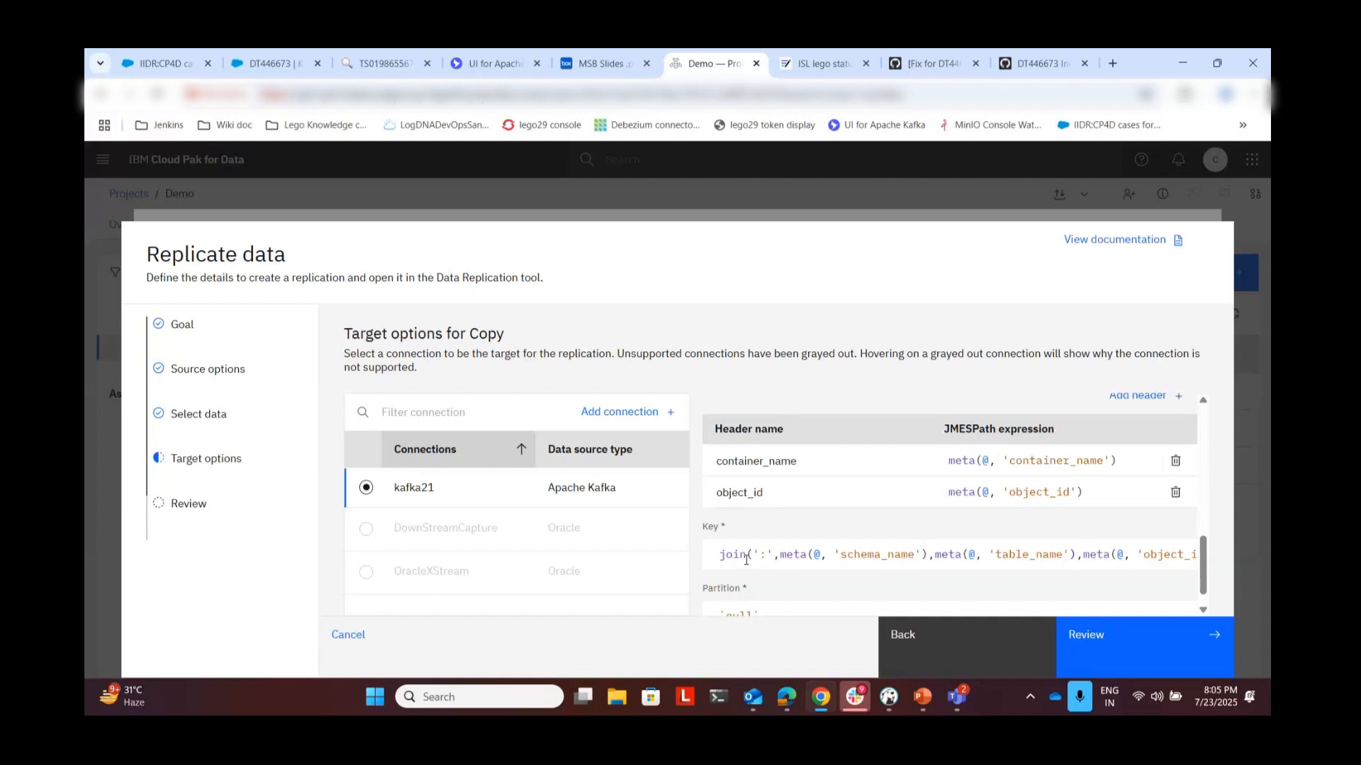
{"action": "scroll", "coordinate": [744, 567], "scroll_direction": "down", "scroll_amount": 1}
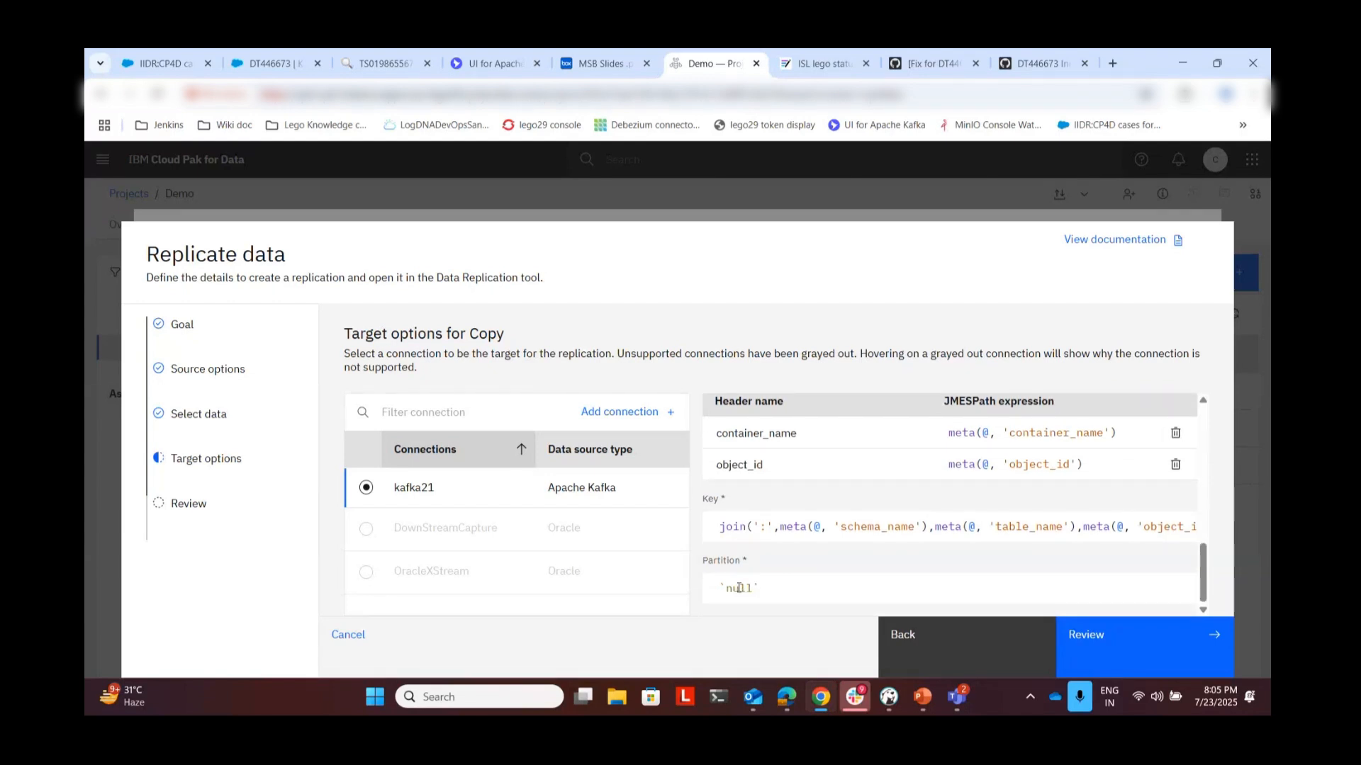
{"action": "left_click", "coordinate": [1118, 653]}
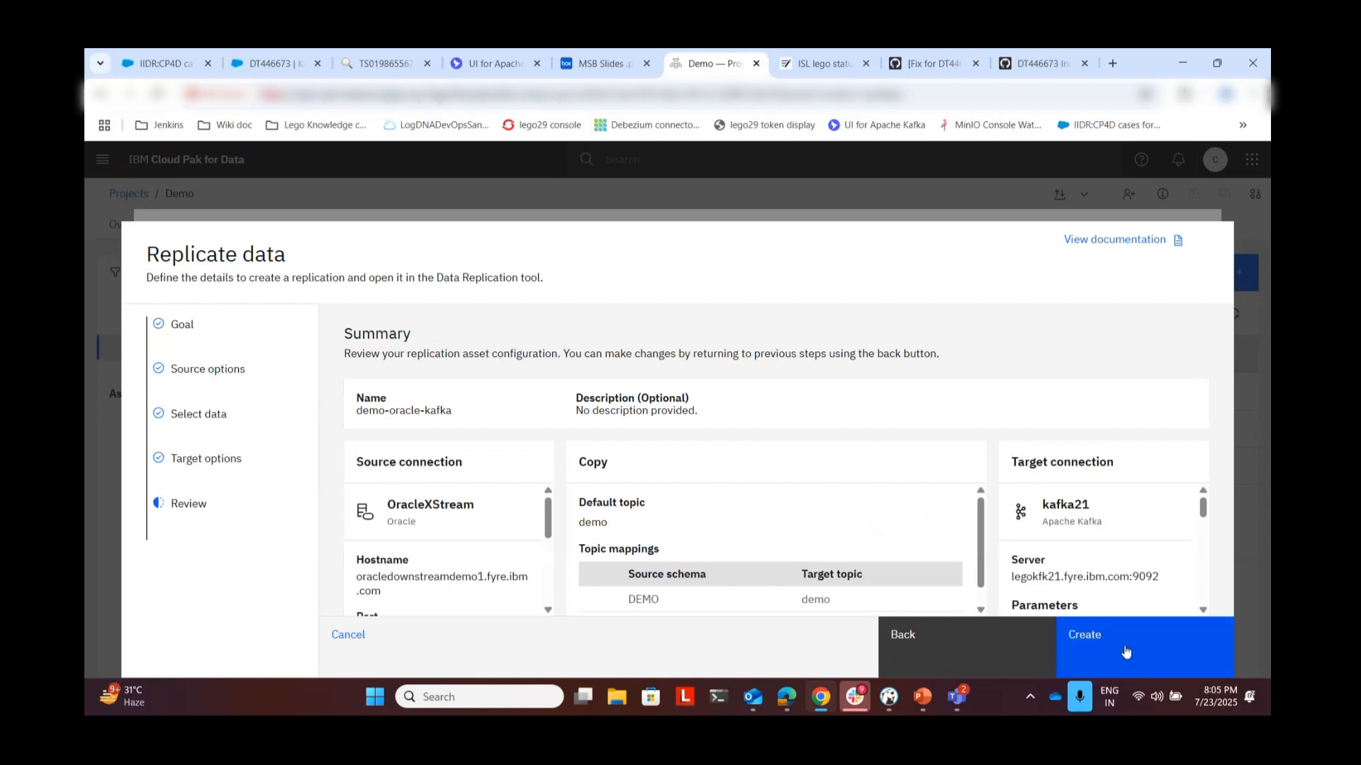
{"action": "left_click", "coordinate": [1130, 654]}
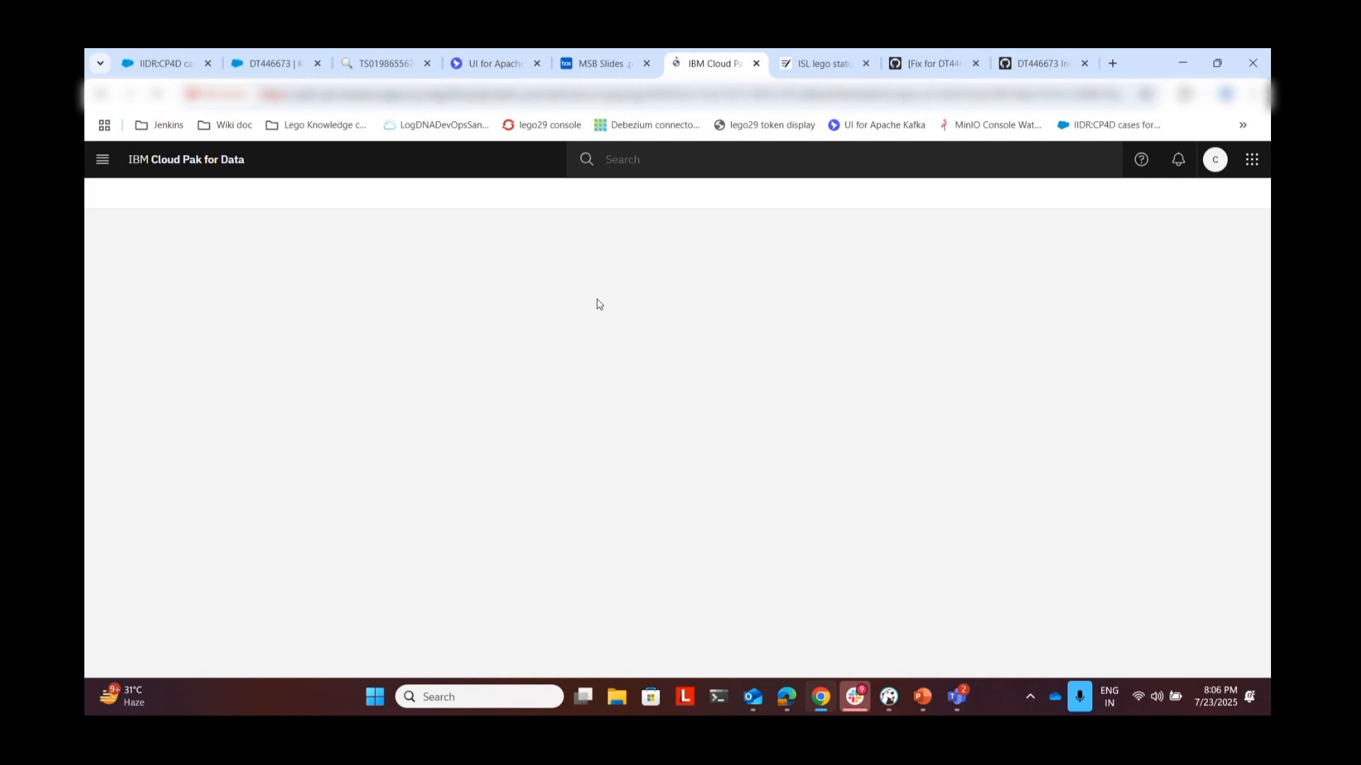
Switch to DBeaver and query all_xstream_outbound and DBA_CAPTURE from Script-5 on the OracleDownStreamXSTRM connection.
{"action": "left_click", "coordinate": [892, 705]}
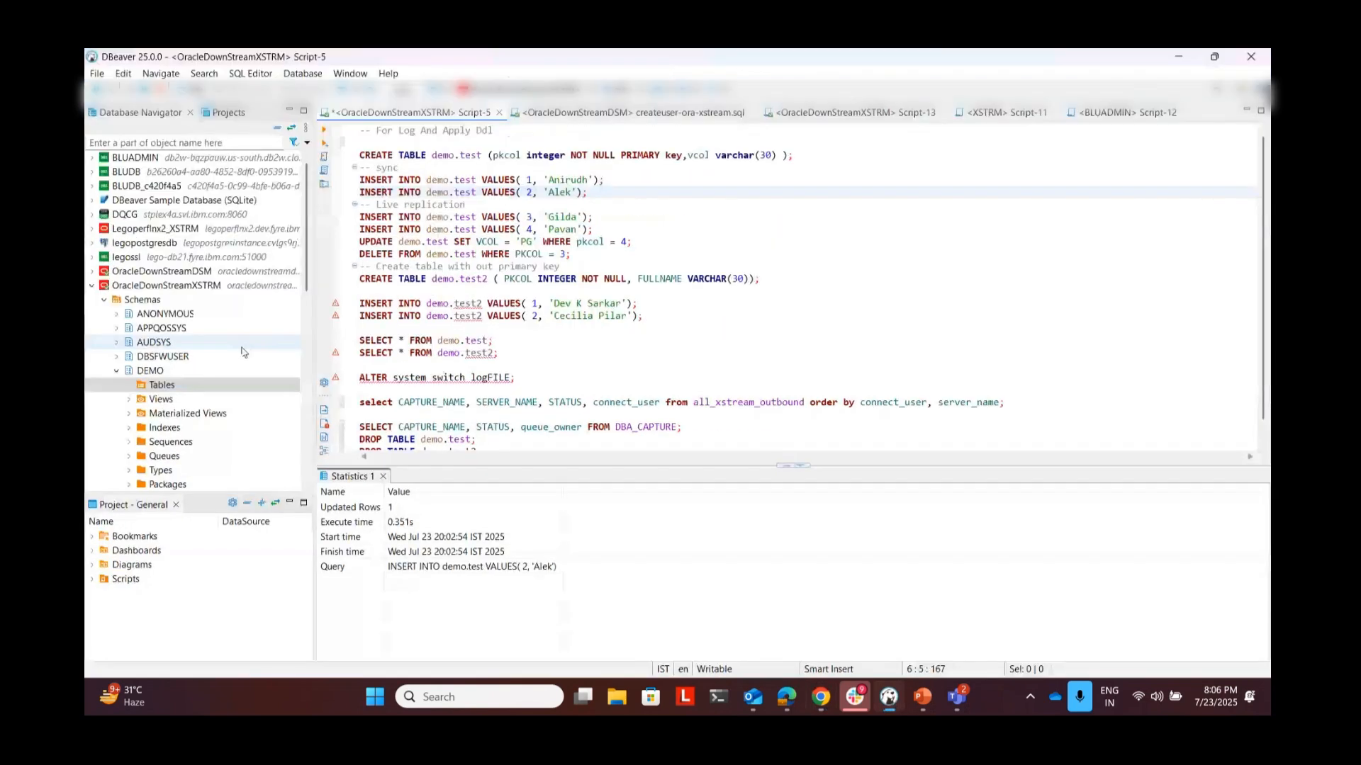
{"action": "left_click", "coordinate": [400, 402]}
{"action": "key", "text": "ctrl+Return"}
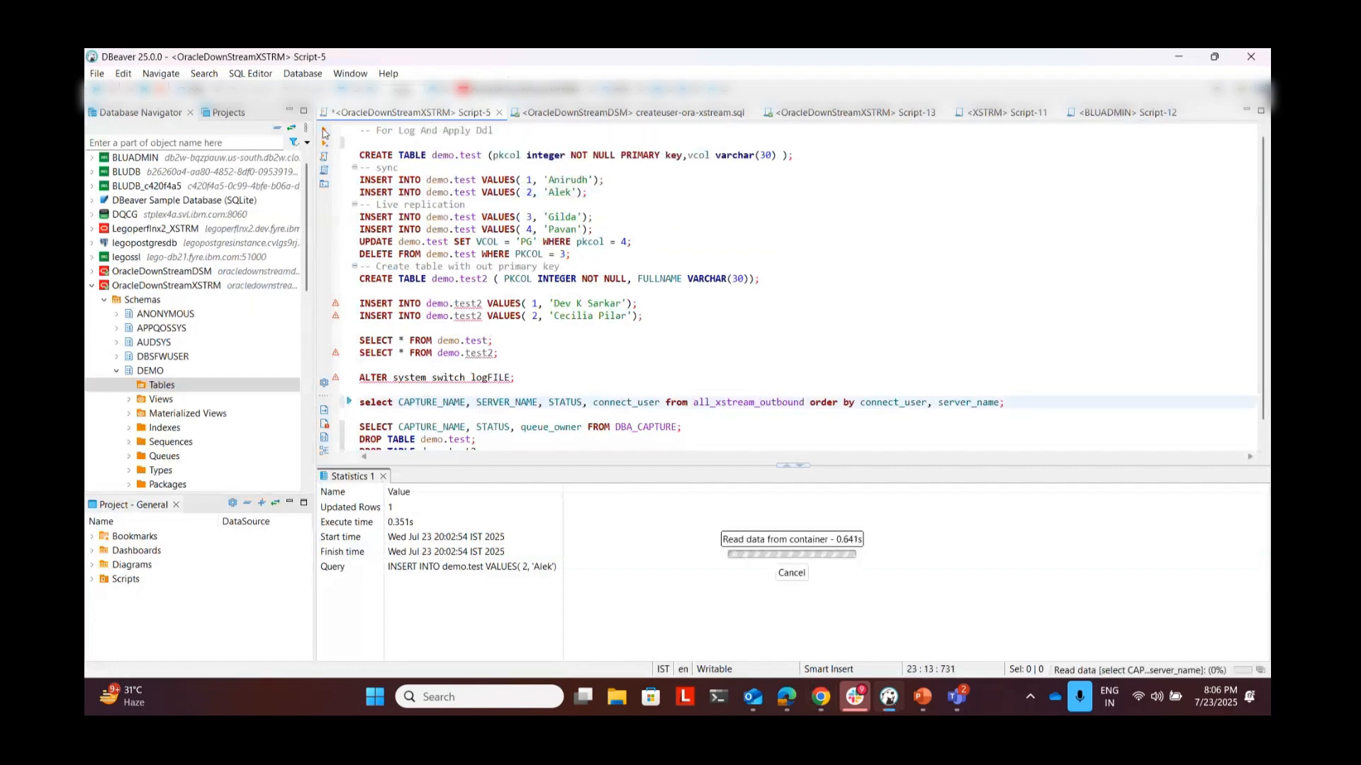
{"action": "left_click", "coordinate": [411, 427]}
{"action": "left_click", "coordinate": [324, 131]}
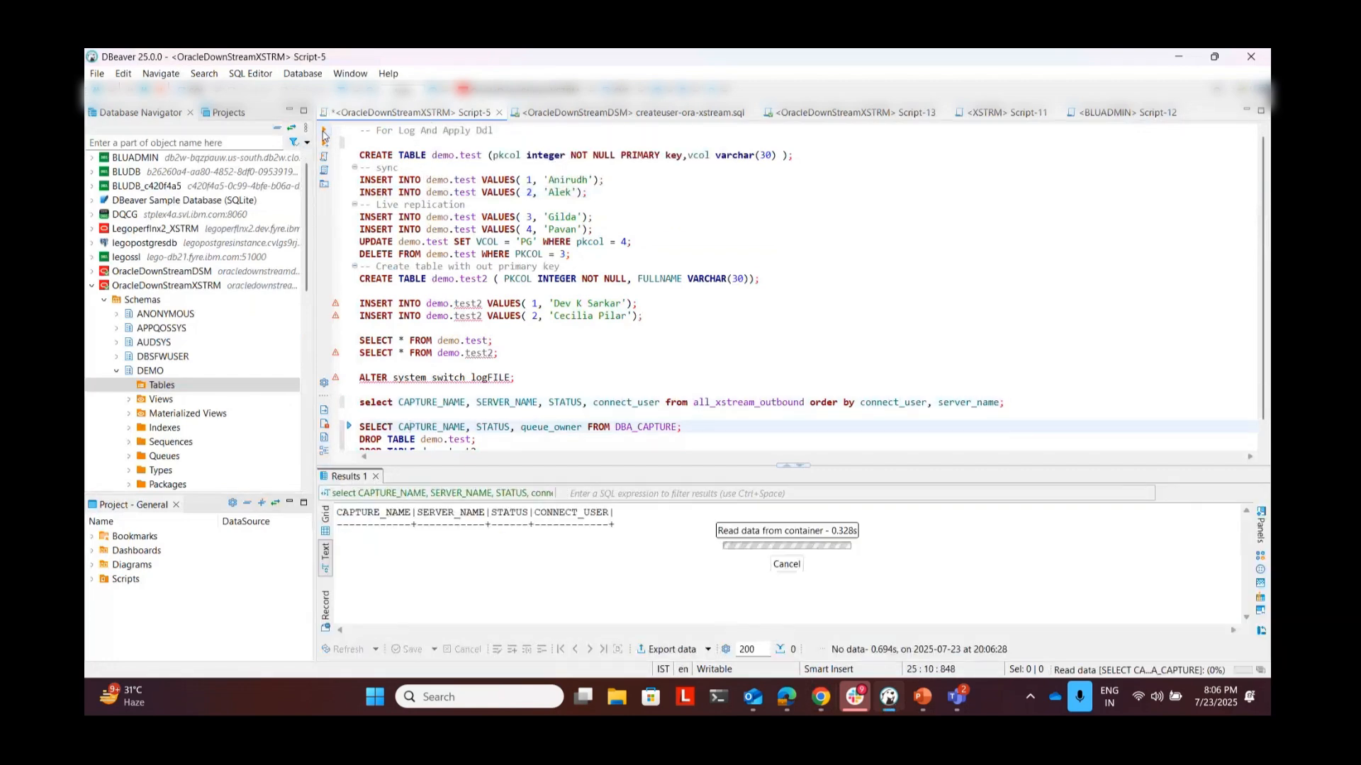
In createuser-ora-xstream.sql, run the two queries that generate the STOP_OUTBOUND and STOP_CAPTURE calls for XSTRMADMIN.
{"action": "left_click", "coordinate": [626, 113]}
{"action": "left_click", "coordinate": [375, 346]}
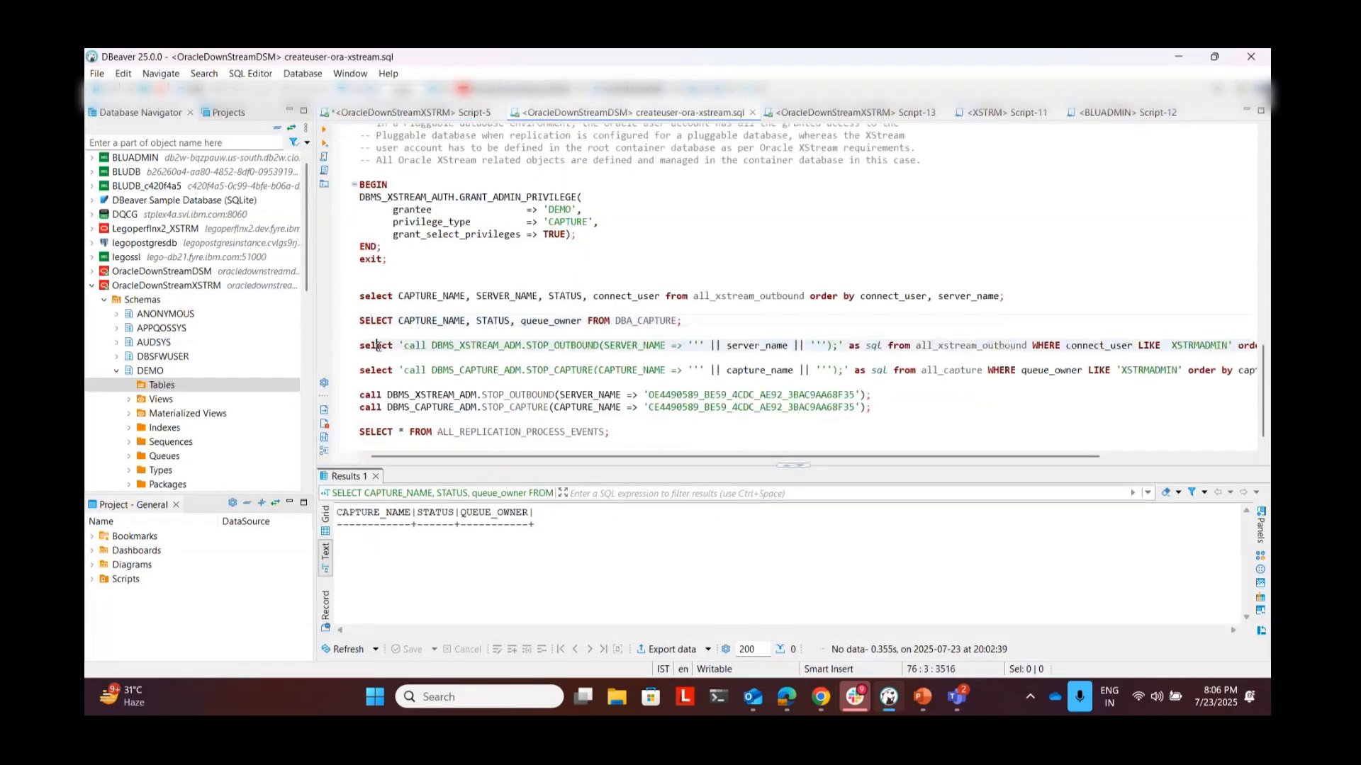
{"action": "key", "text": "ctrl+Return"}
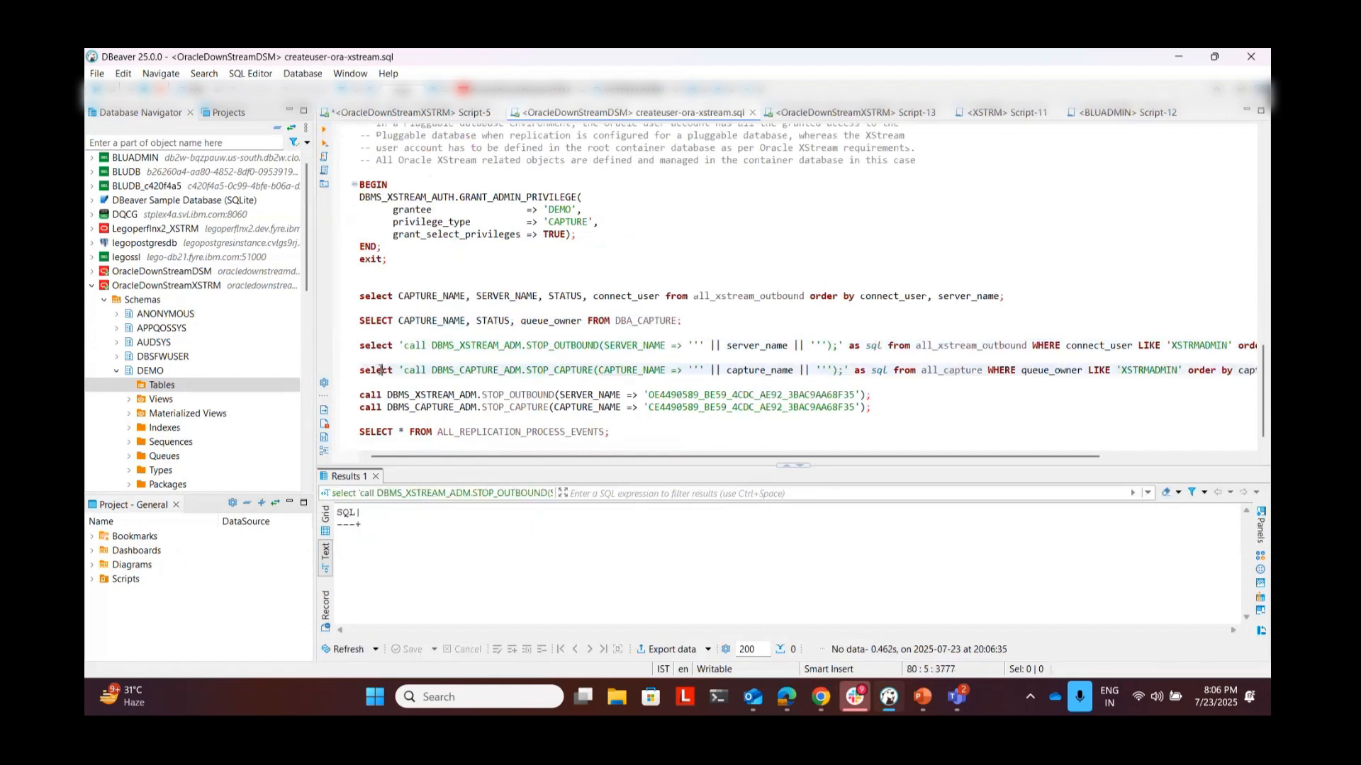
{"action": "left_click", "coordinate": [379, 370]}
{"action": "key", "text": "ctrl+Return"}
Switch back to Cloud Pak for Data and run the demo-oracle-kafka replication on the replication-default service instance.
{"action": "left_click", "coordinate": [821, 696]}
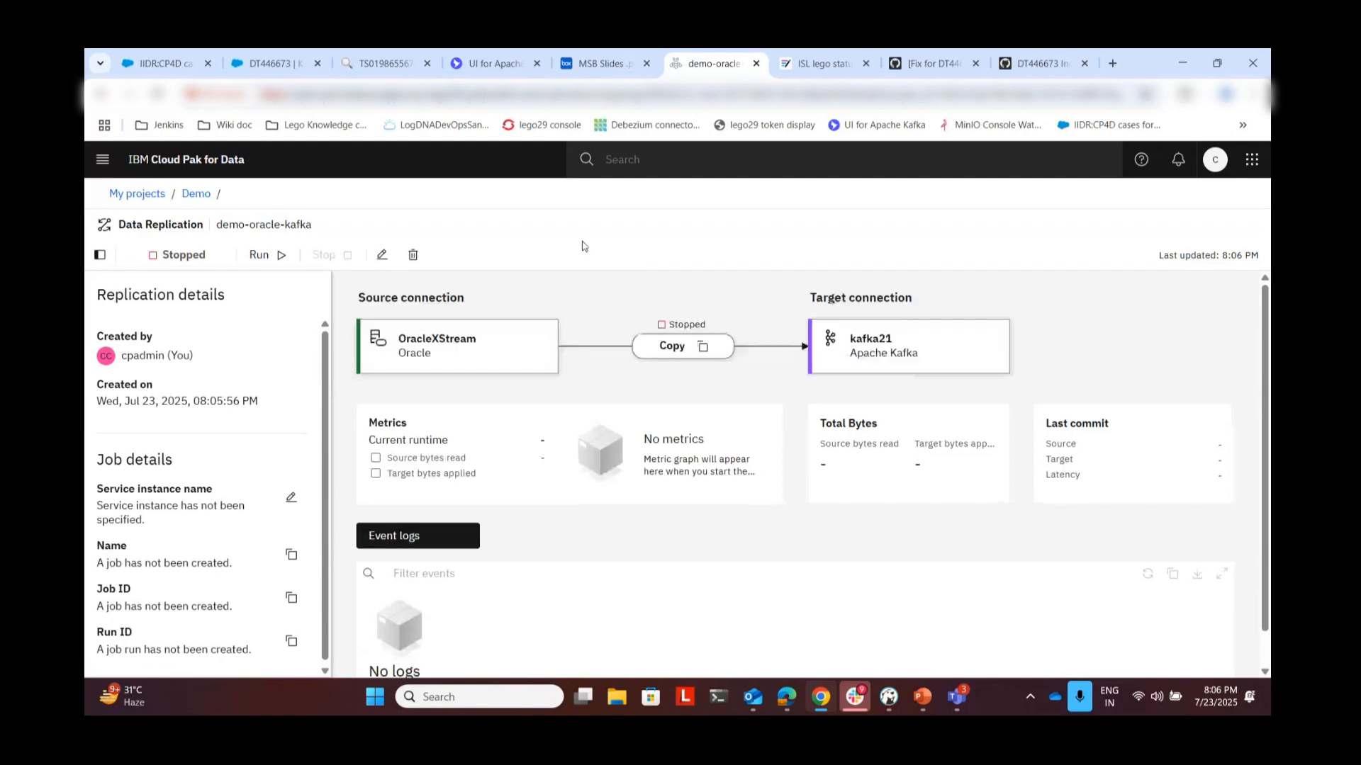
{"action": "left_click", "coordinate": [266, 257]}
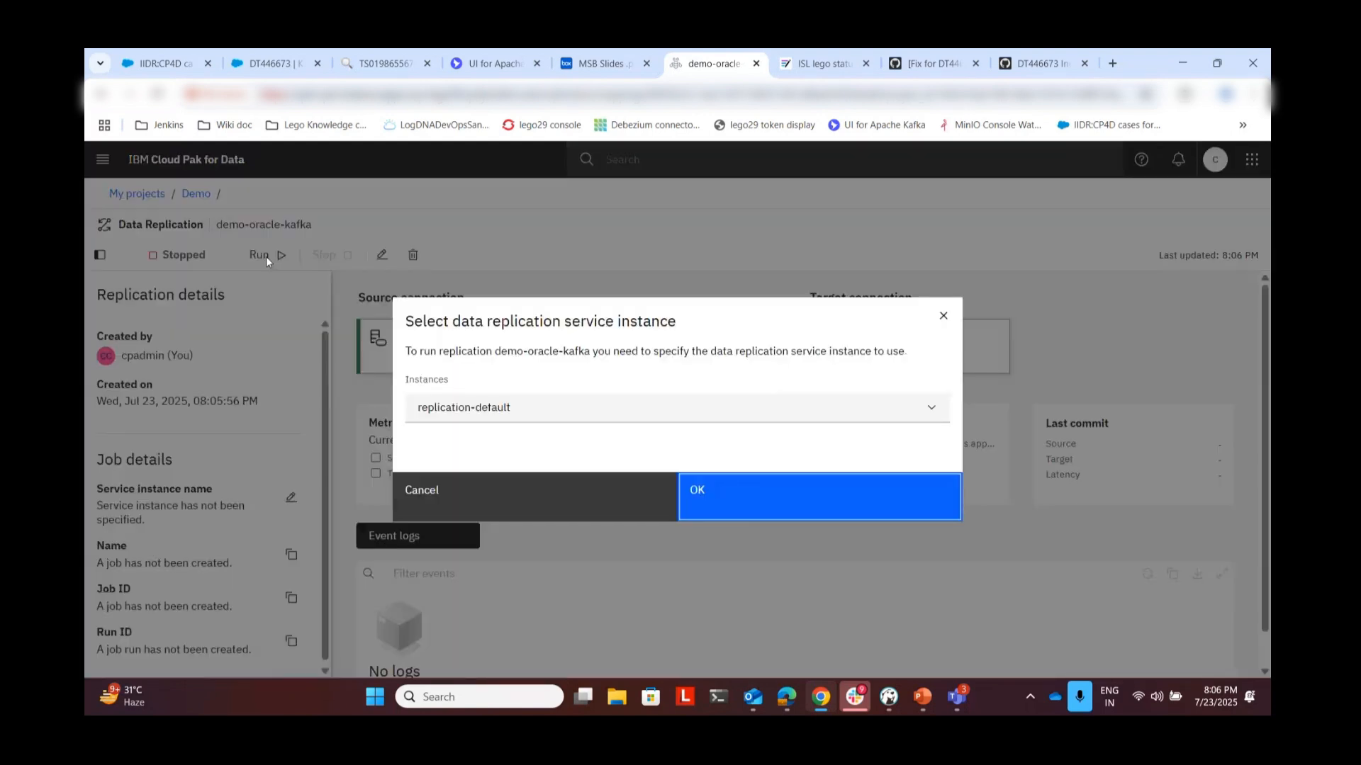
{"action": "left_click", "coordinate": [536, 407]}
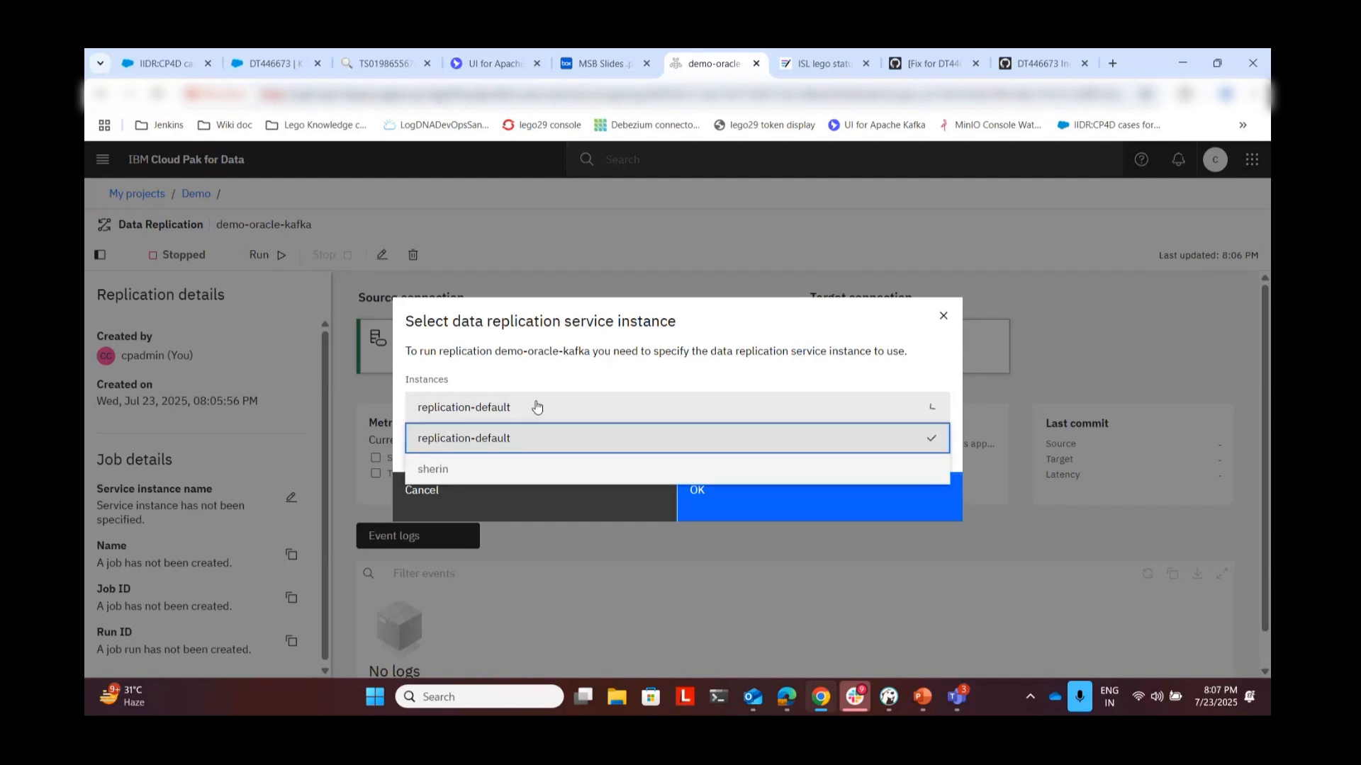
{"action": "left_click", "coordinate": [515, 438]}
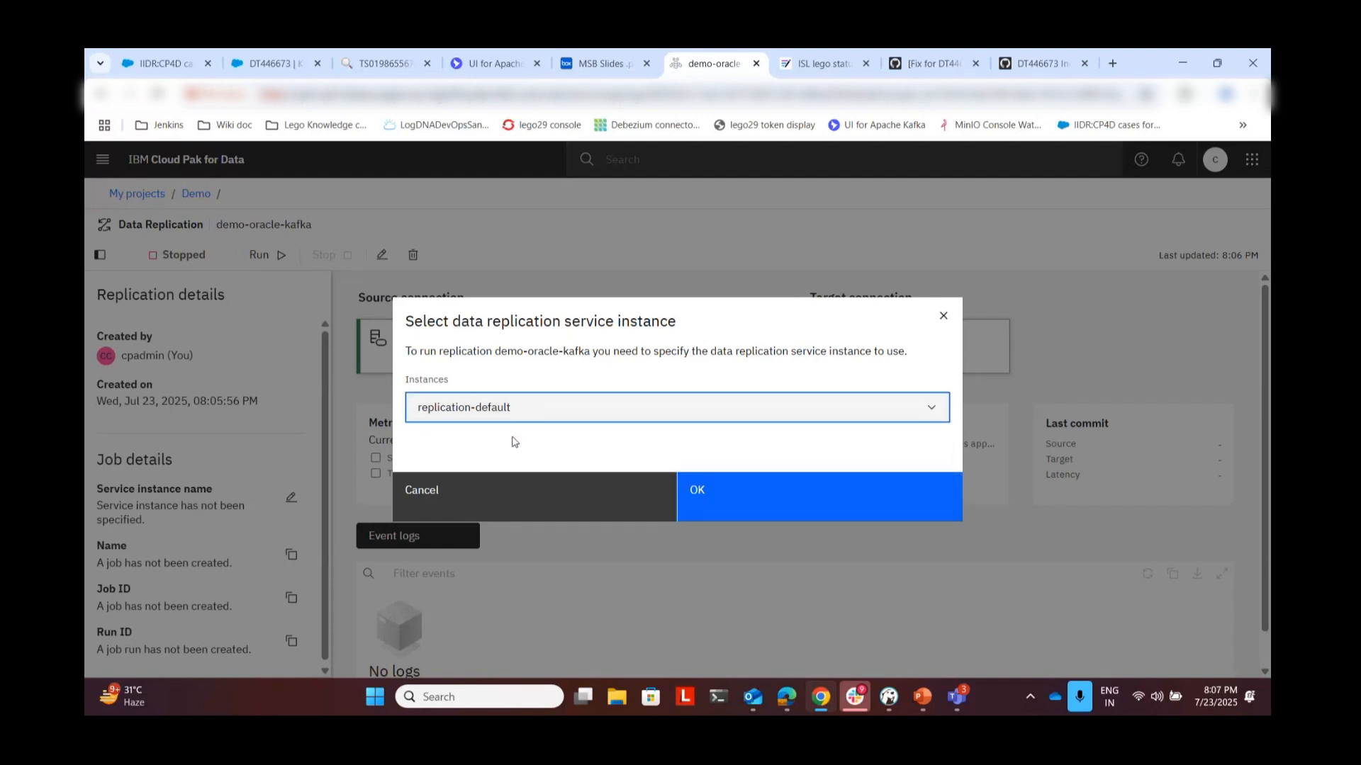
{"action": "left_click", "coordinate": [745, 506]}
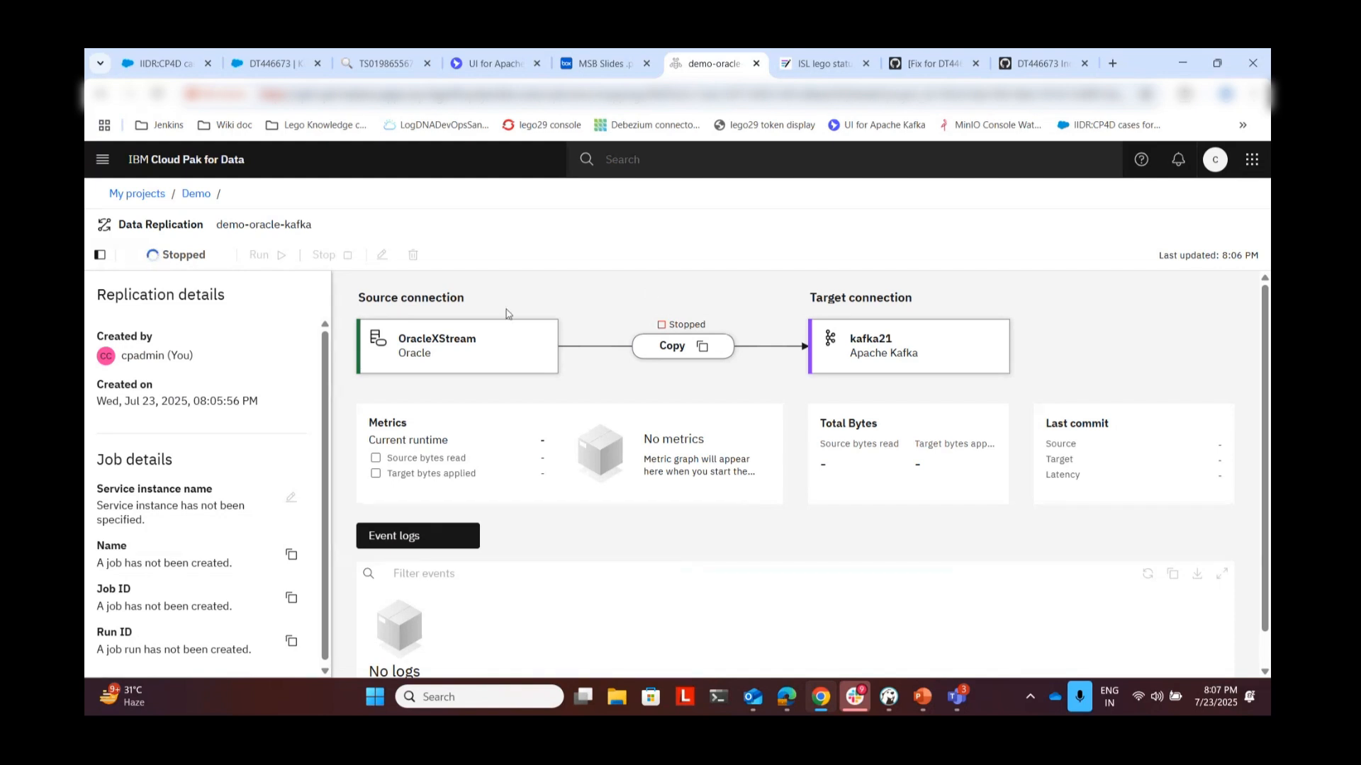
Examine the connection details of the OracleXStream source and kafka21 target, and the replication's event logs.
{"action": "left_click", "coordinate": [446, 343]}
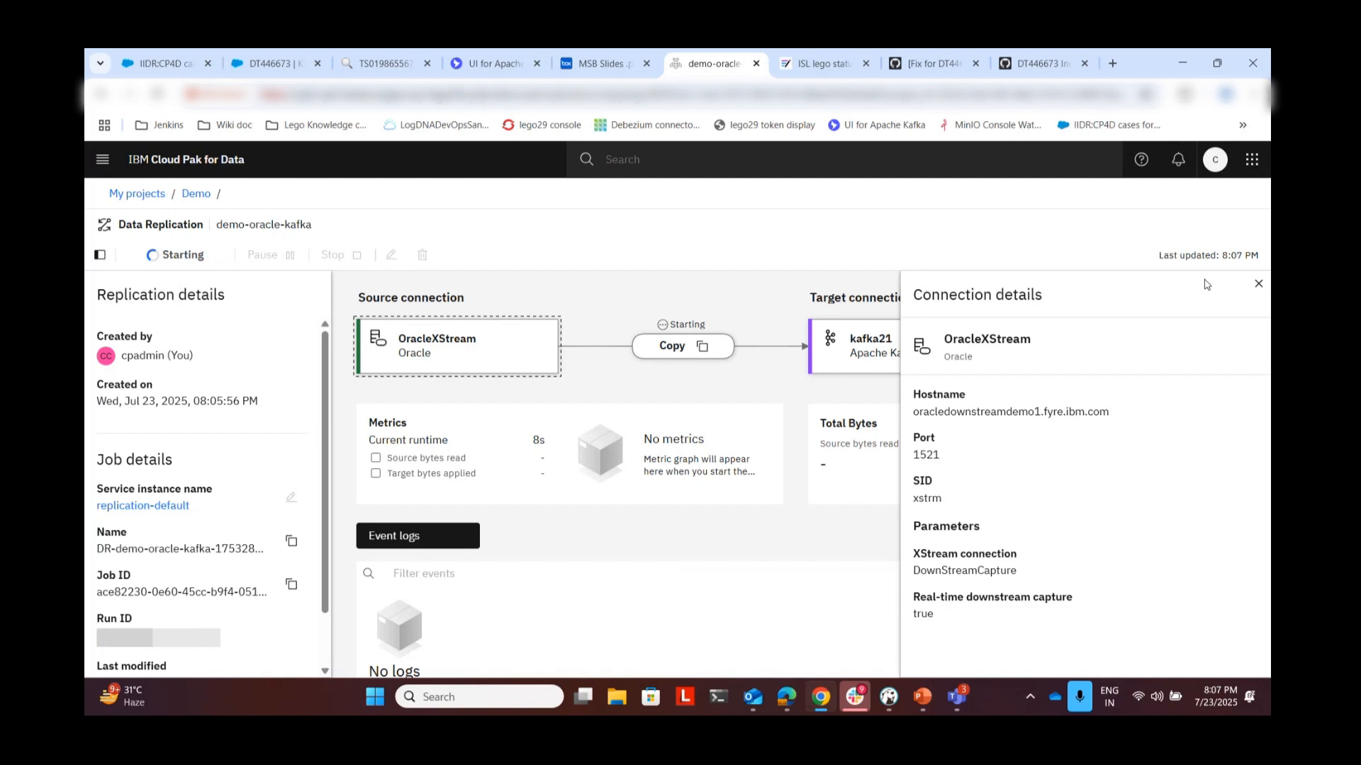
{"action": "left_click", "coordinate": [1258, 284]}
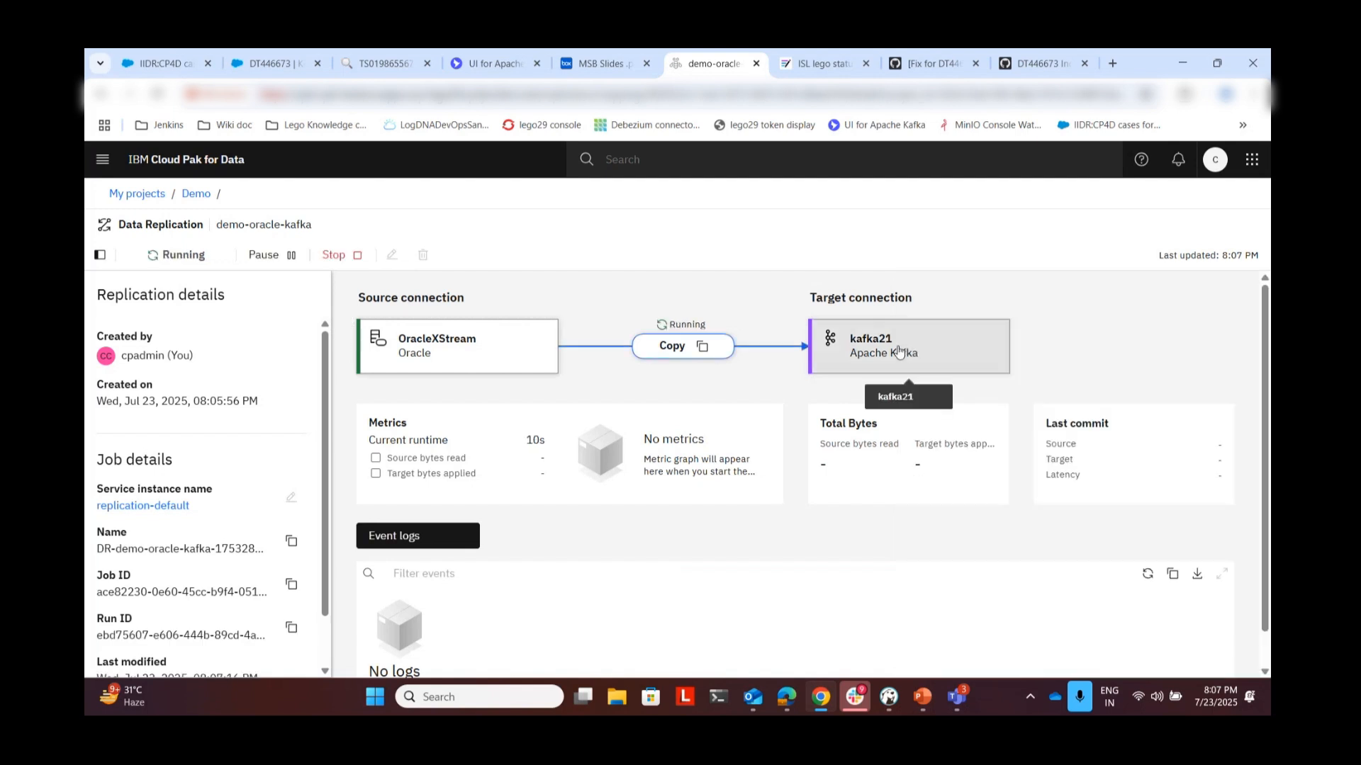
{"action": "left_click", "coordinate": [894, 351]}
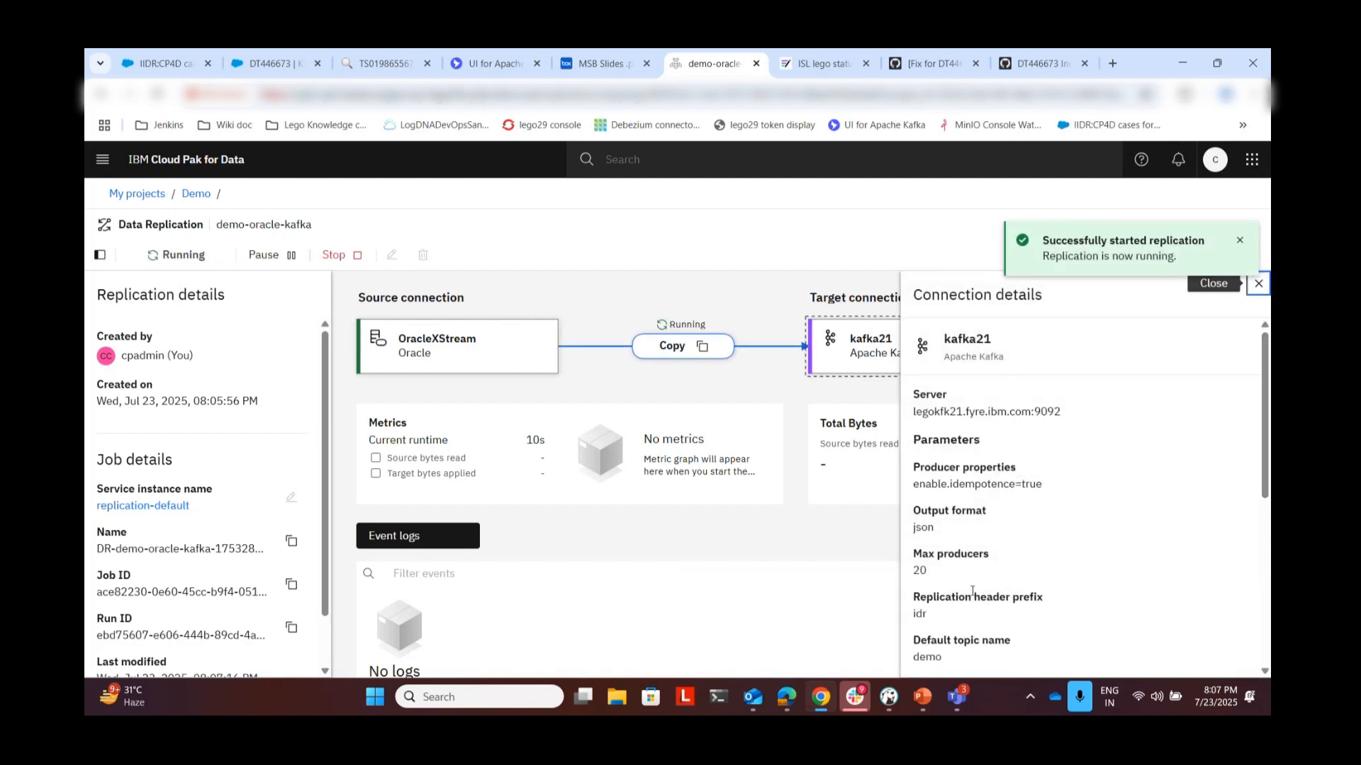
{"action": "scroll", "coordinate": [972, 590], "scroll_direction": "down", "scroll_amount": 2}
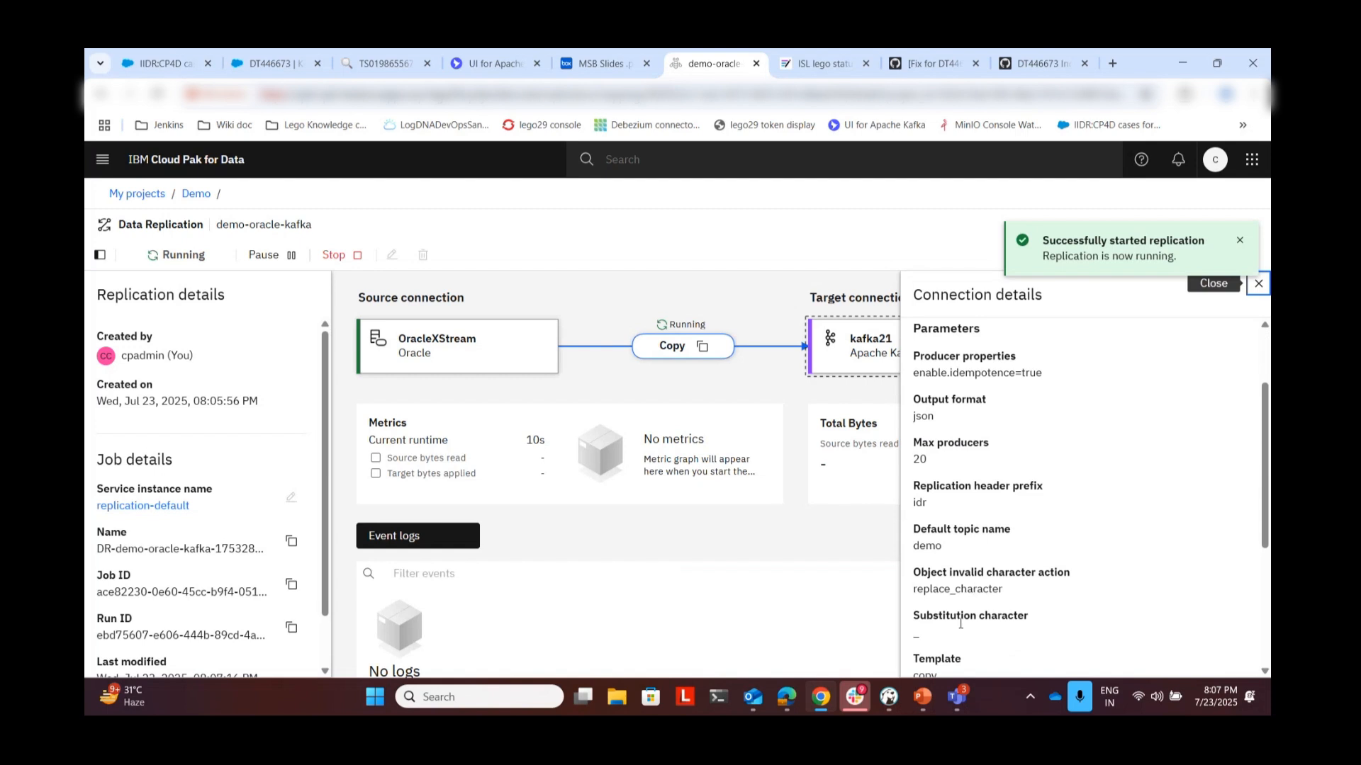
{"action": "scroll", "coordinate": [943, 616], "scroll_direction": "down", "scroll_amount": 1}
{"action": "scroll", "coordinate": [924, 609], "scroll_direction": "down", "scroll_amount": 2}
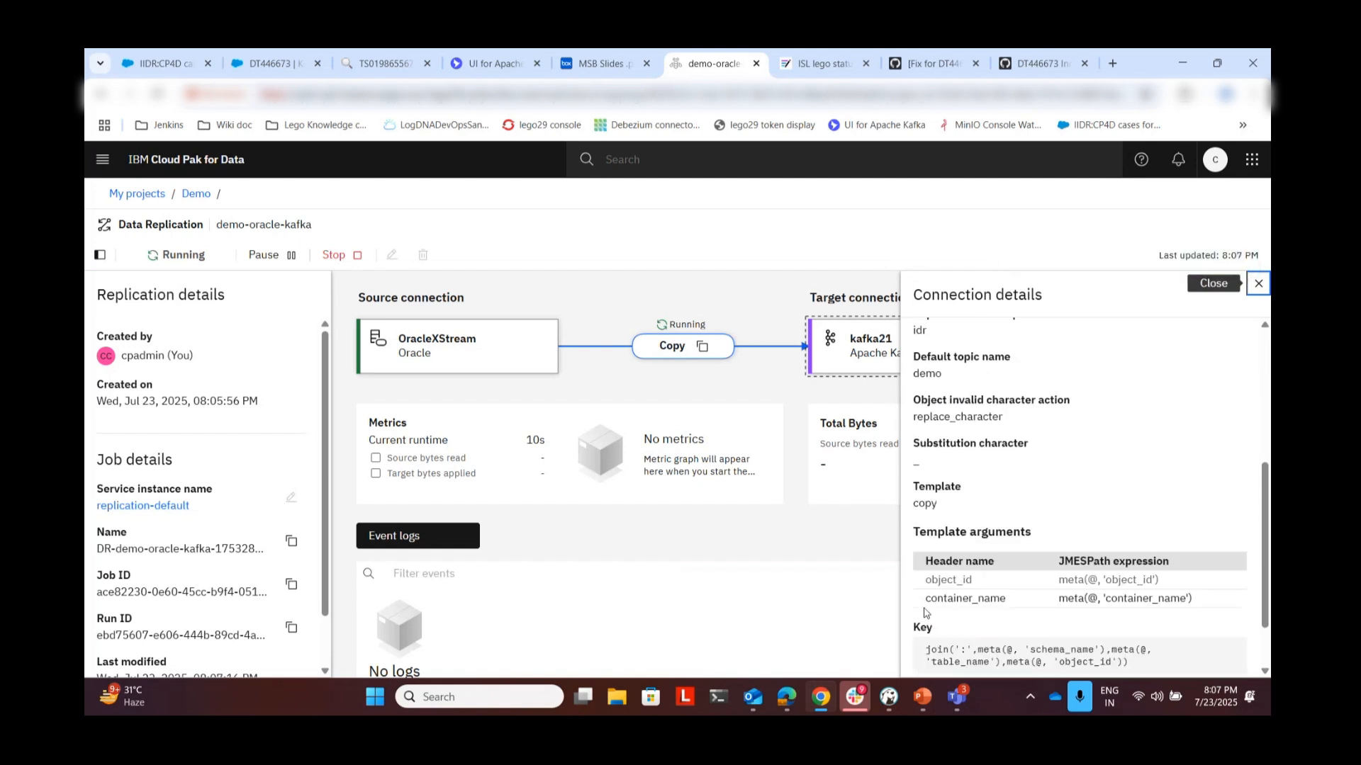
{"action": "scroll", "coordinate": [1001, 498], "scroll_direction": "down", "scroll_amount": 1}
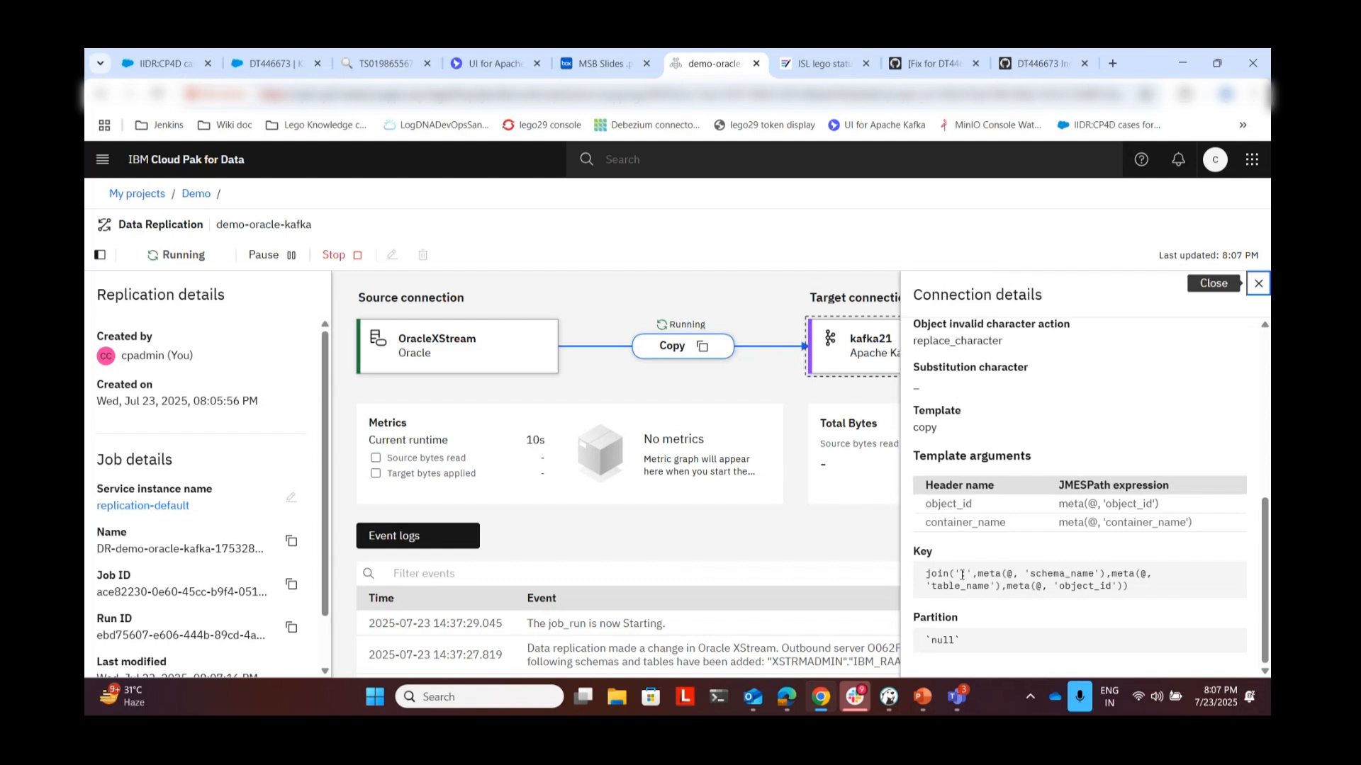
{"action": "scroll", "coordinate": [962, 579], "scroll_direction": "up", "scroll_amount": 5}
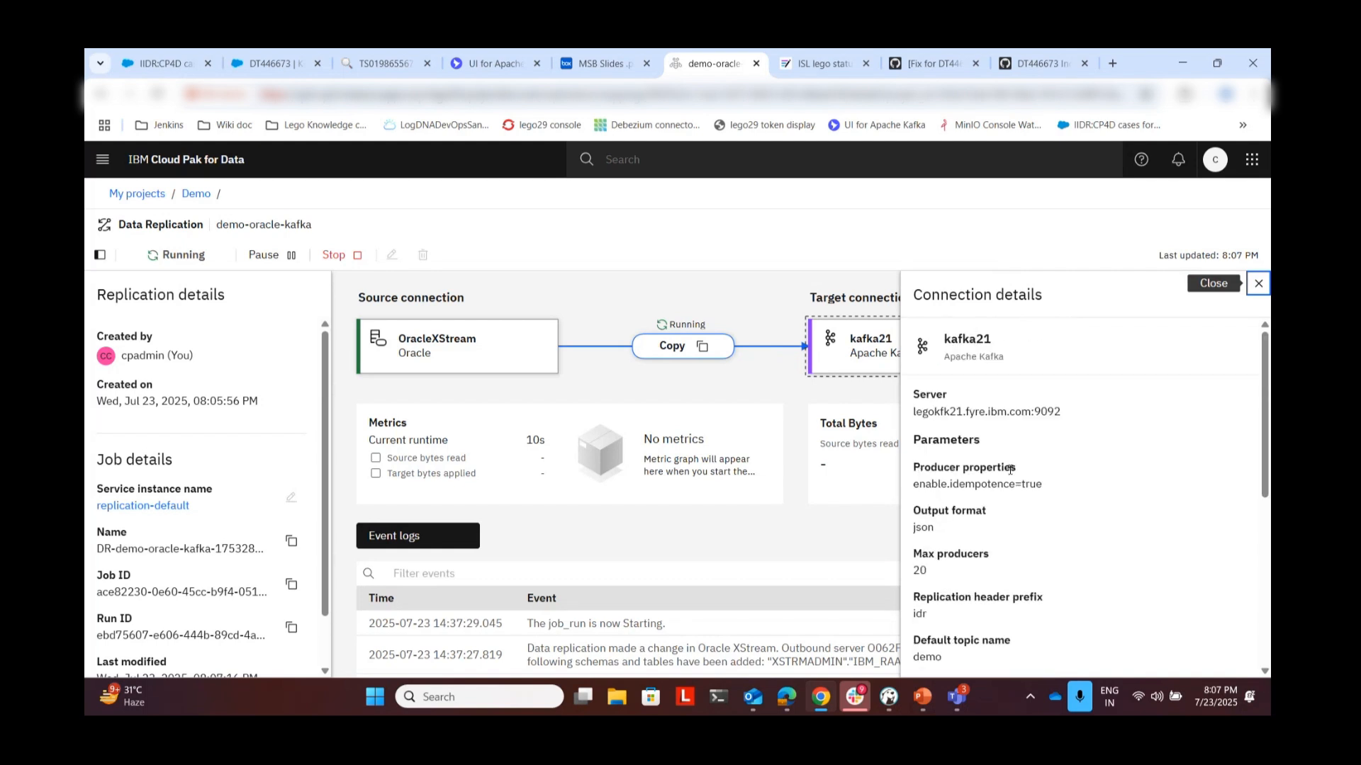
{"action": "left_click", "coordinate": [1258, 286]}
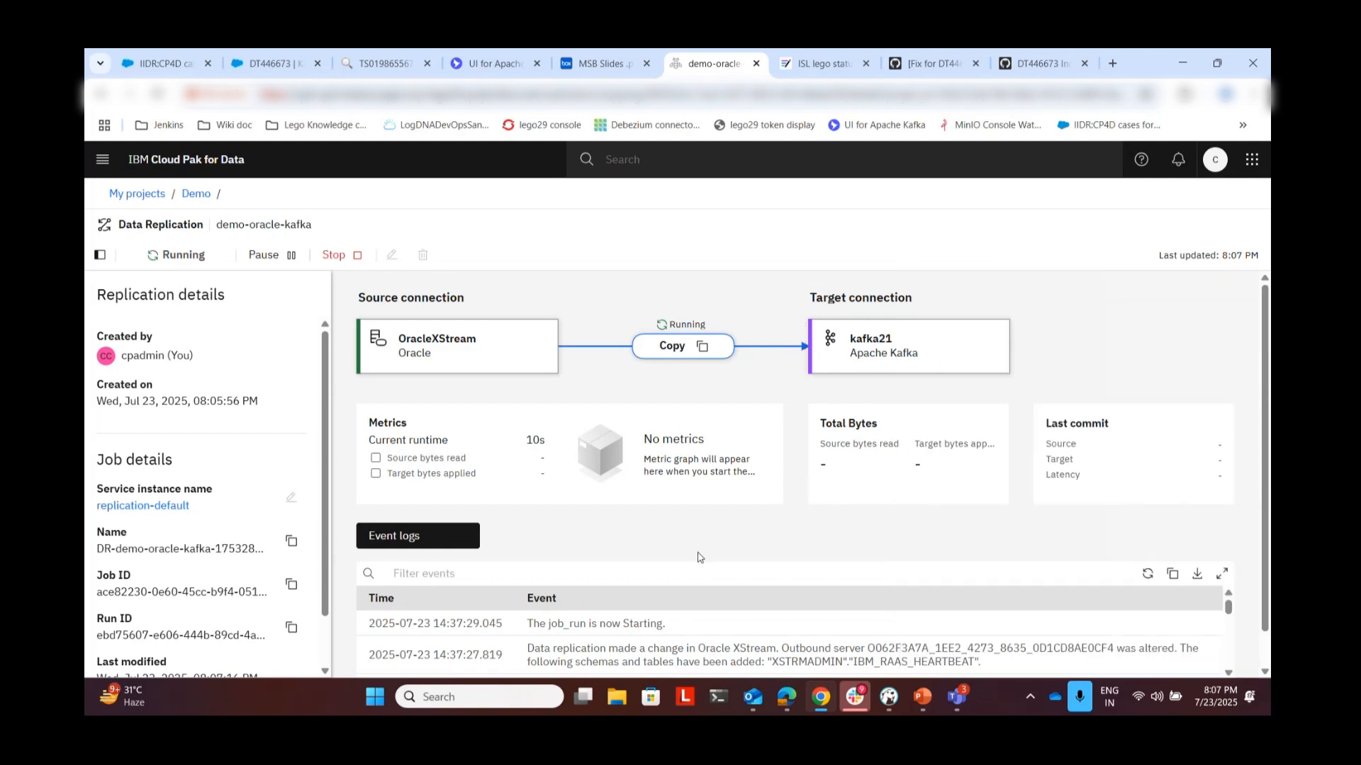
{"action": "scroll", "coordinate": [699, 556], "scroll_direction": "down", "scroll_amount": 1}
{"action": "scroll", "coordinate": [780, 538], "scroll_direction": "down", "scroll_amount": 1}
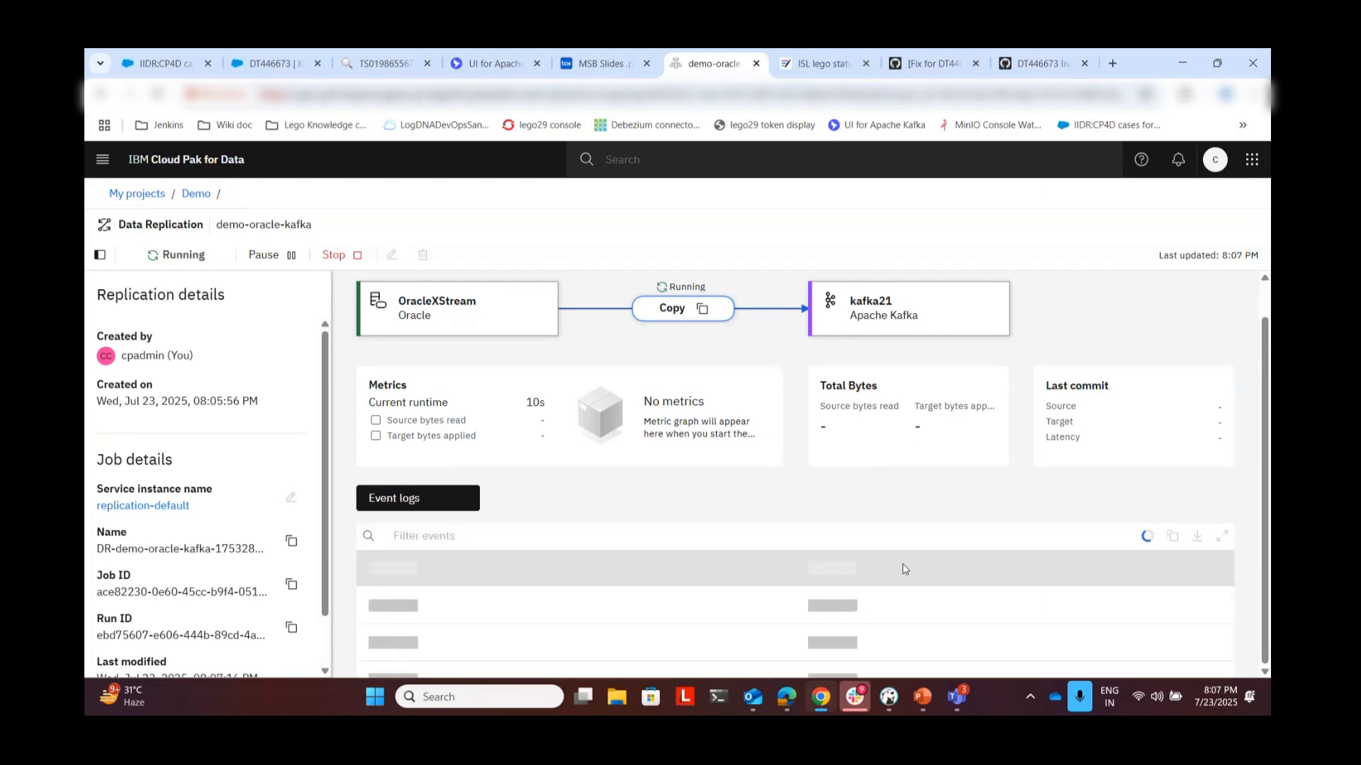
Switch to DBeaver and run the query that generates the STOP_OUTBOUND call for XSTRMADMIN in createuser-ora-xstream.sql.
{"action": "left_click", "coordinate": [889, 698]}
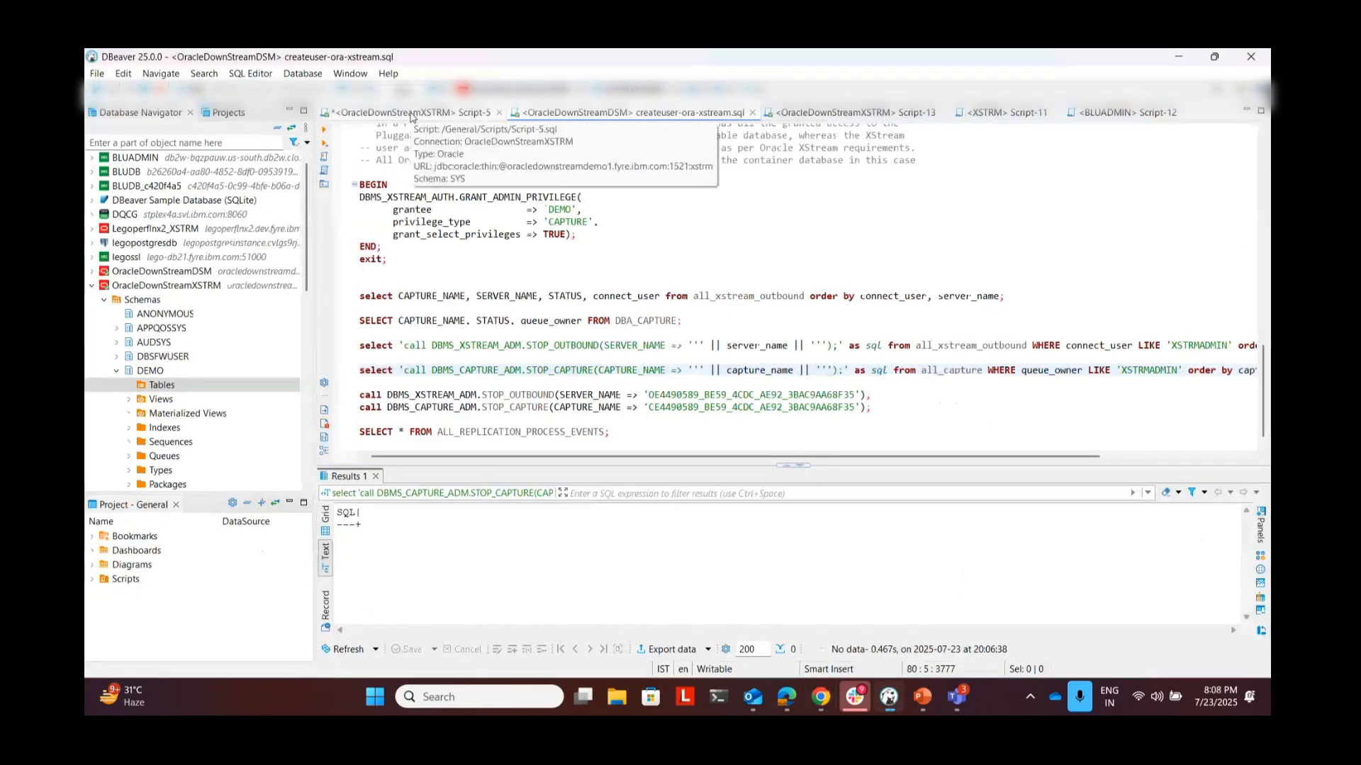
{"action": "left_click", "coordinate": [376, 345]}
{"action": "key", "text": "ctrl+Return"}
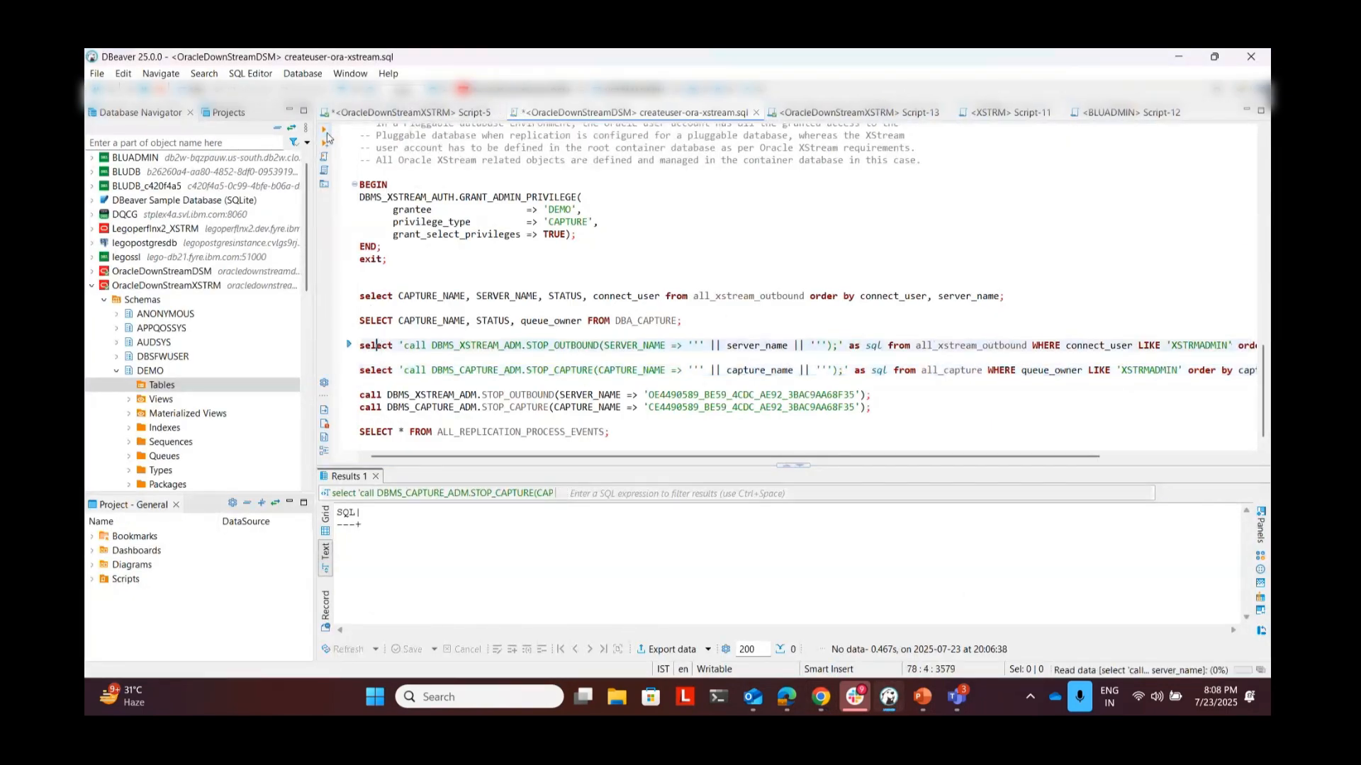
Query all_xstream_outbound and DBA_CAPTURE from Script-5 on the OracleDownStreamXSTRM connection.
{"action": "left_click", "coordinate": [436, 114]}
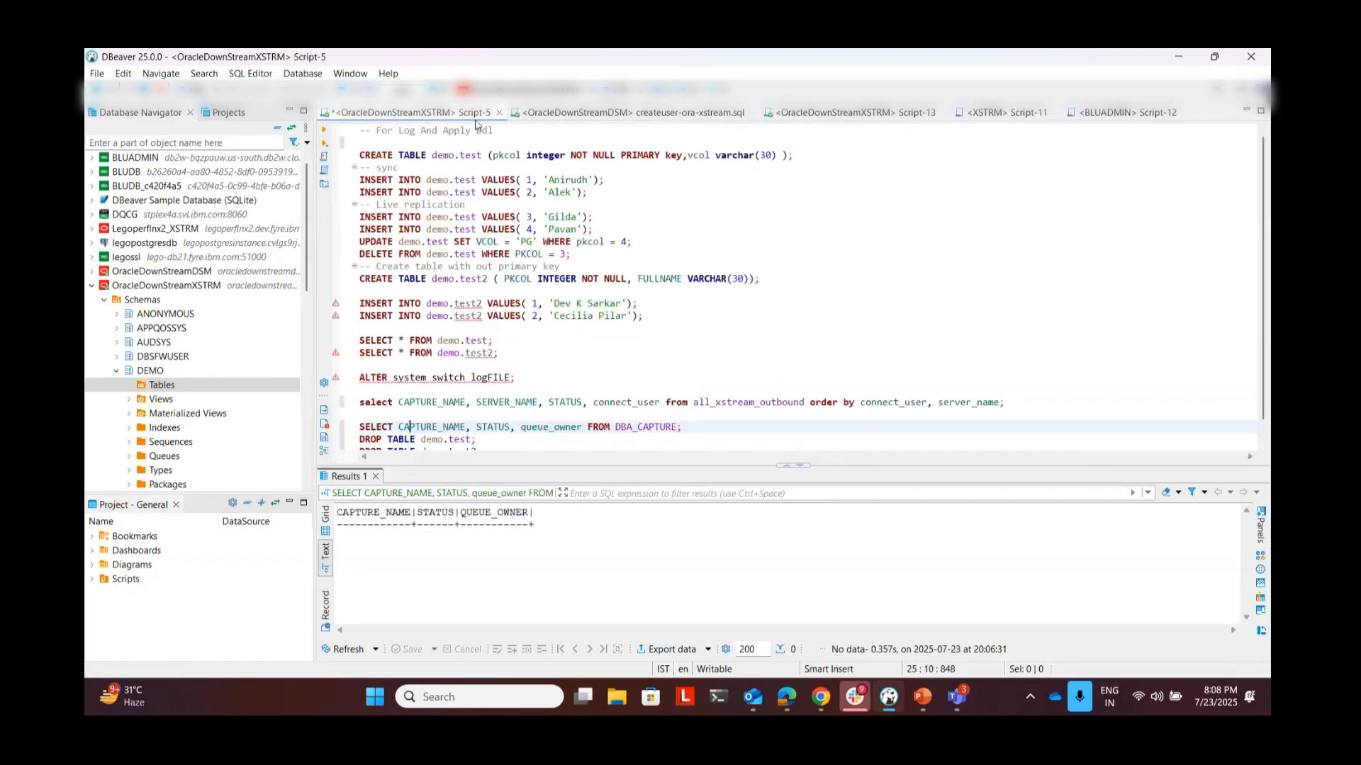
{"action": "left_click", "coordinate": [380, 402]}
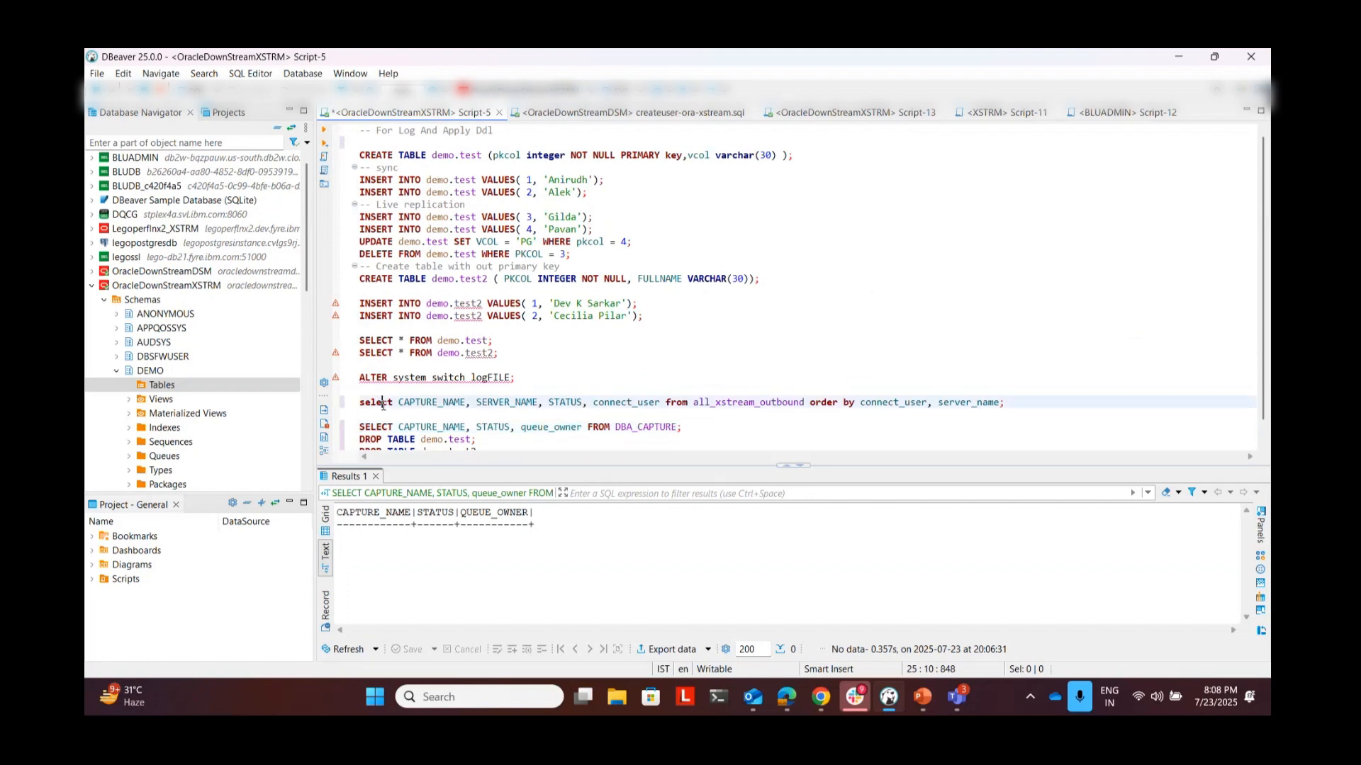
{"action": "left_click", "coordinate": [326, 131]}
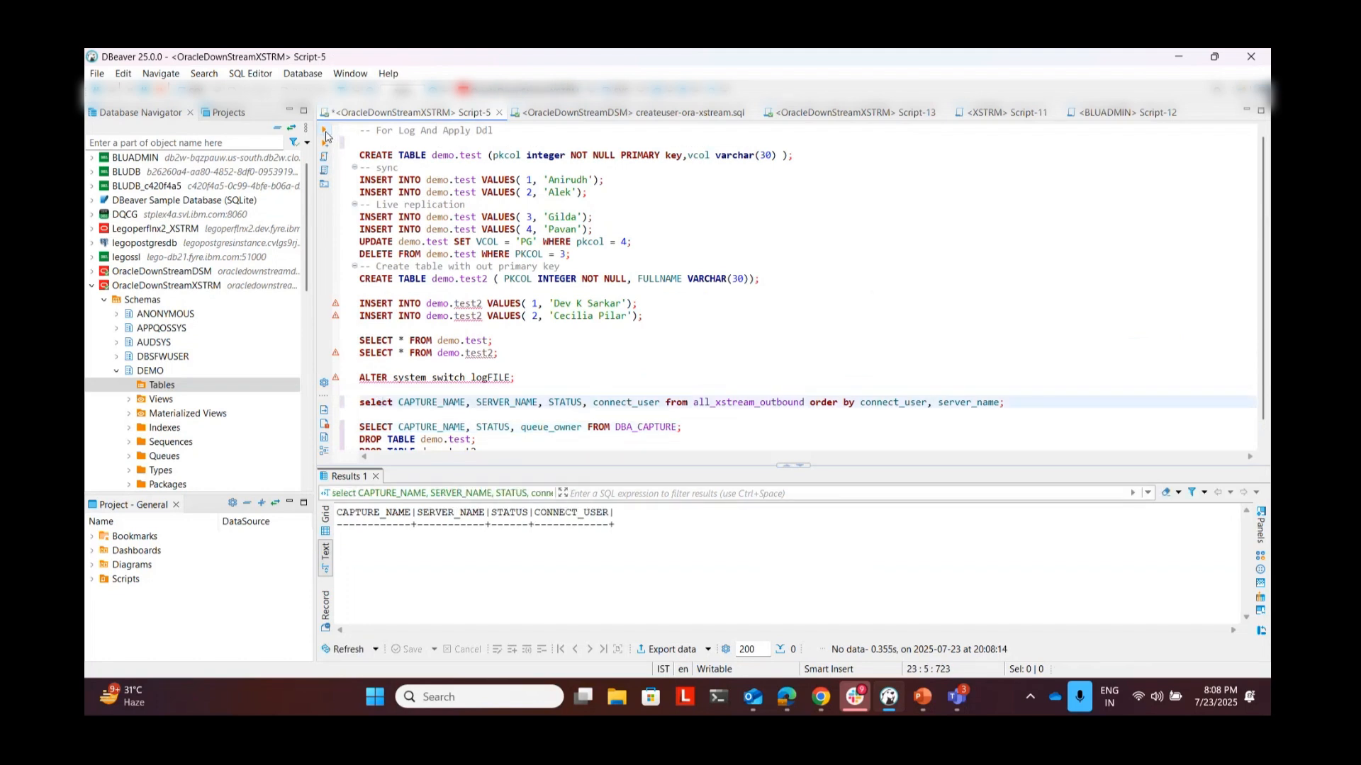
{"action": "left_click", "coordinate": [376, 426]}
{"action": "left_click", "coordinate": [327, 137]}
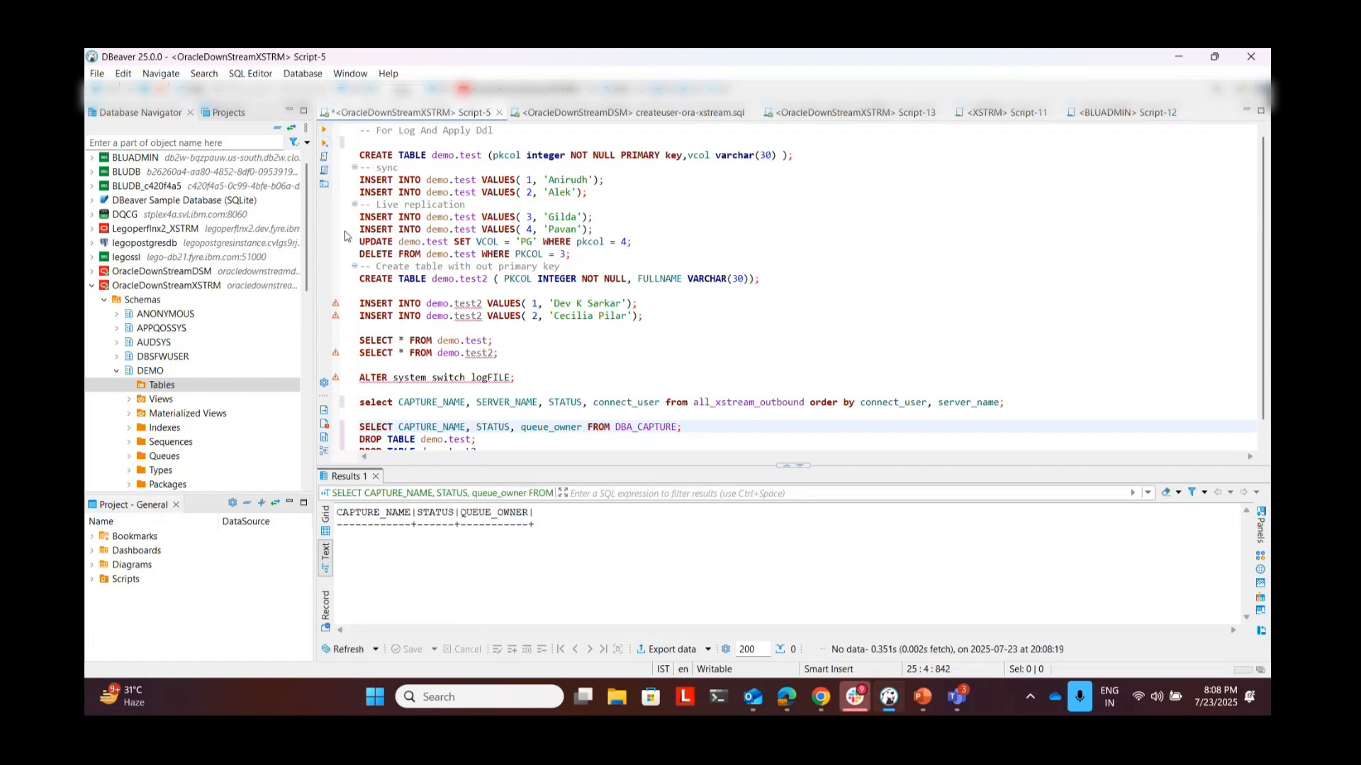
In createuser-ora-xstream.sql on OracleDownStreamDSM, rerun the STOP_OUTBOUND generator query and query all_xstream_outbound and DBA_CAPTURE.
{"action": "left_click", "coordinate": [610, 116]}
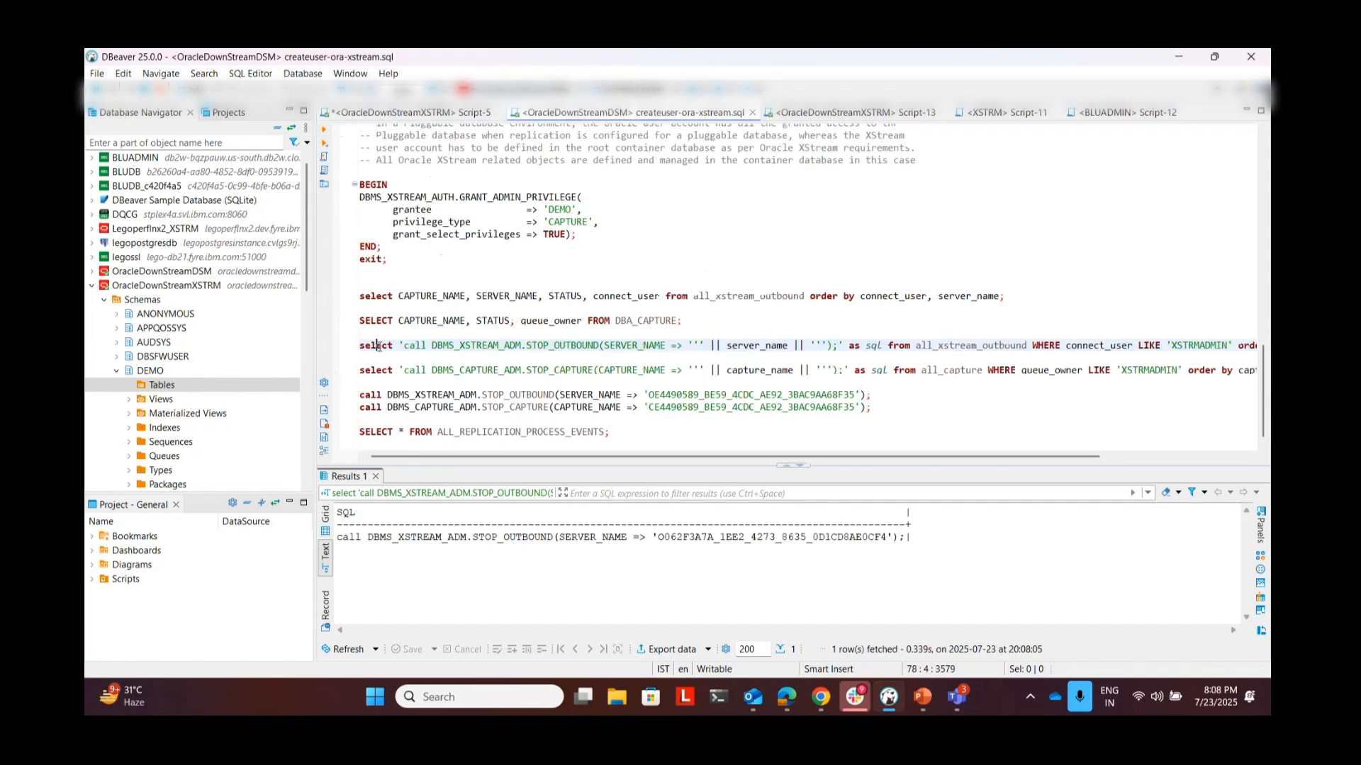
{"action": "left_click", "coordinate": [324, 130]}
{"action": "left_click", "coordinate": [384, 297]}
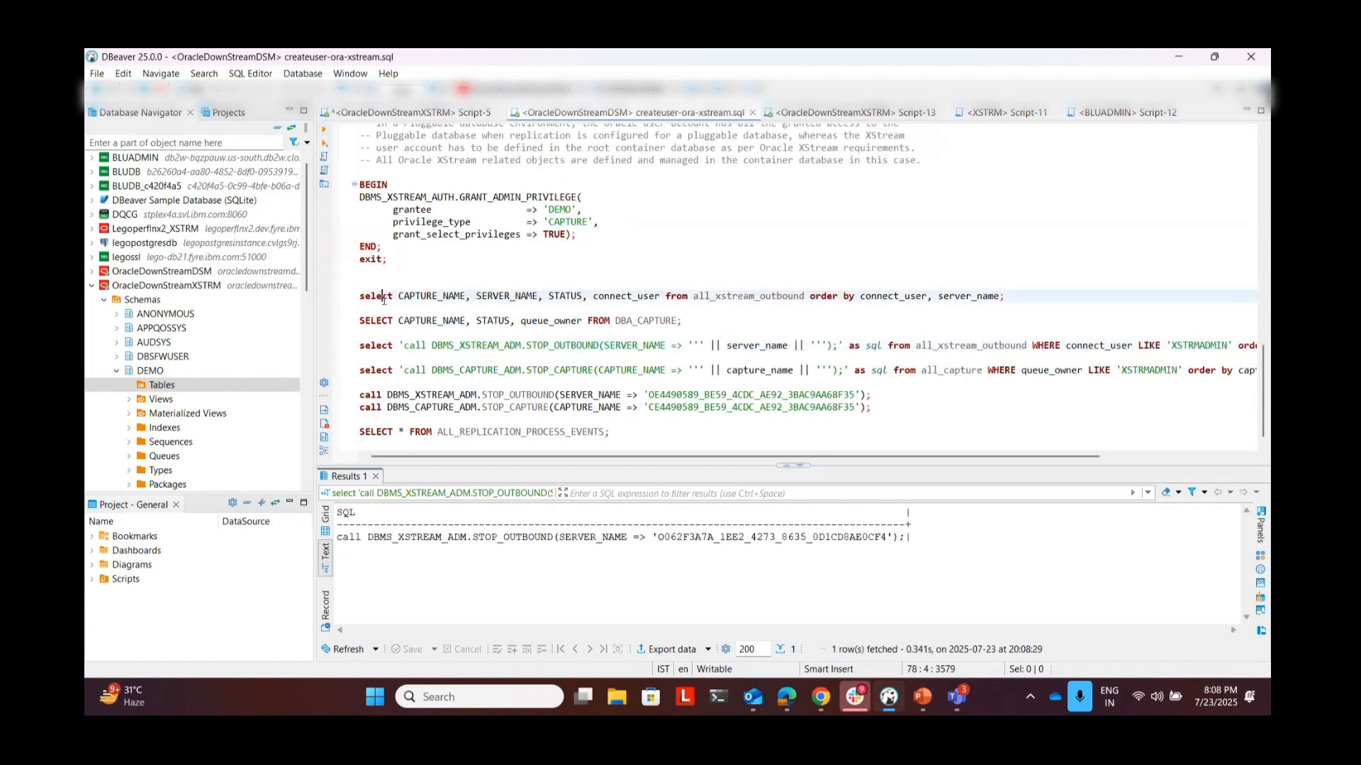
{"action": "key", "text": "ctrl+Return"}
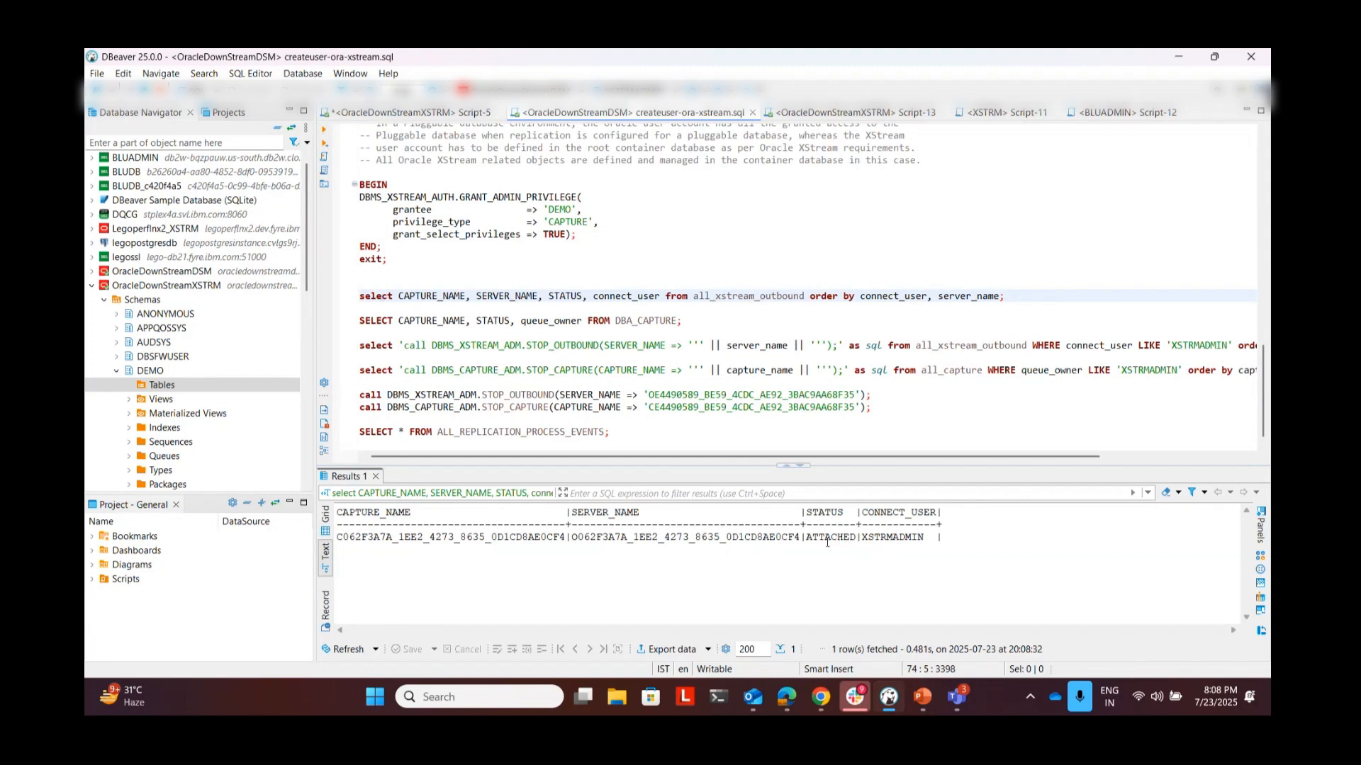
{"action": "key", "text": "Down"}
{"action": "key", "text": "Down"}
{"action": "key", "text": "ctrl+Return"}
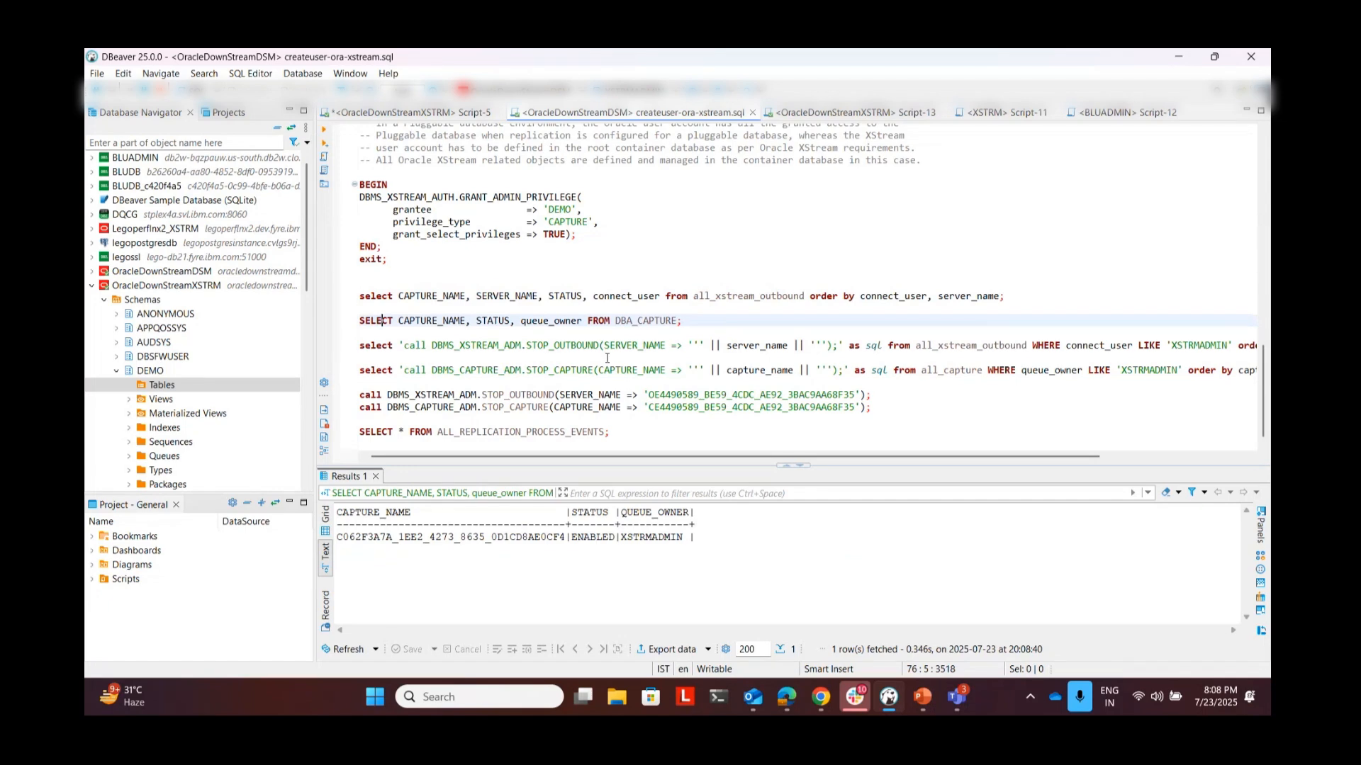
Switch to Cloud Pak for Data to refresh the replication's event logs, and open the demo topic's messages in UI for Apache Kafka.
{"action": "left_click", "coordinate": [826, 701]}
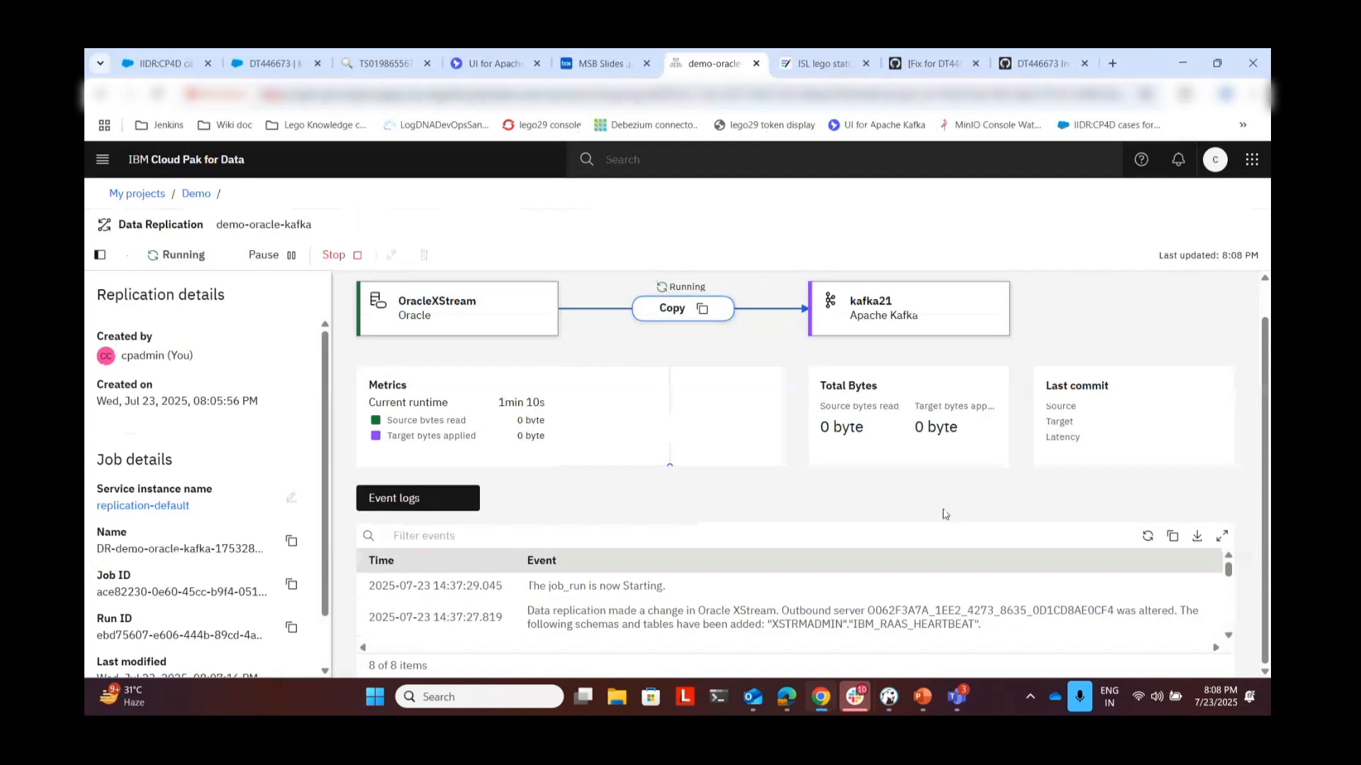
{"action": "left_click", "coordinate": [1149, 540]}
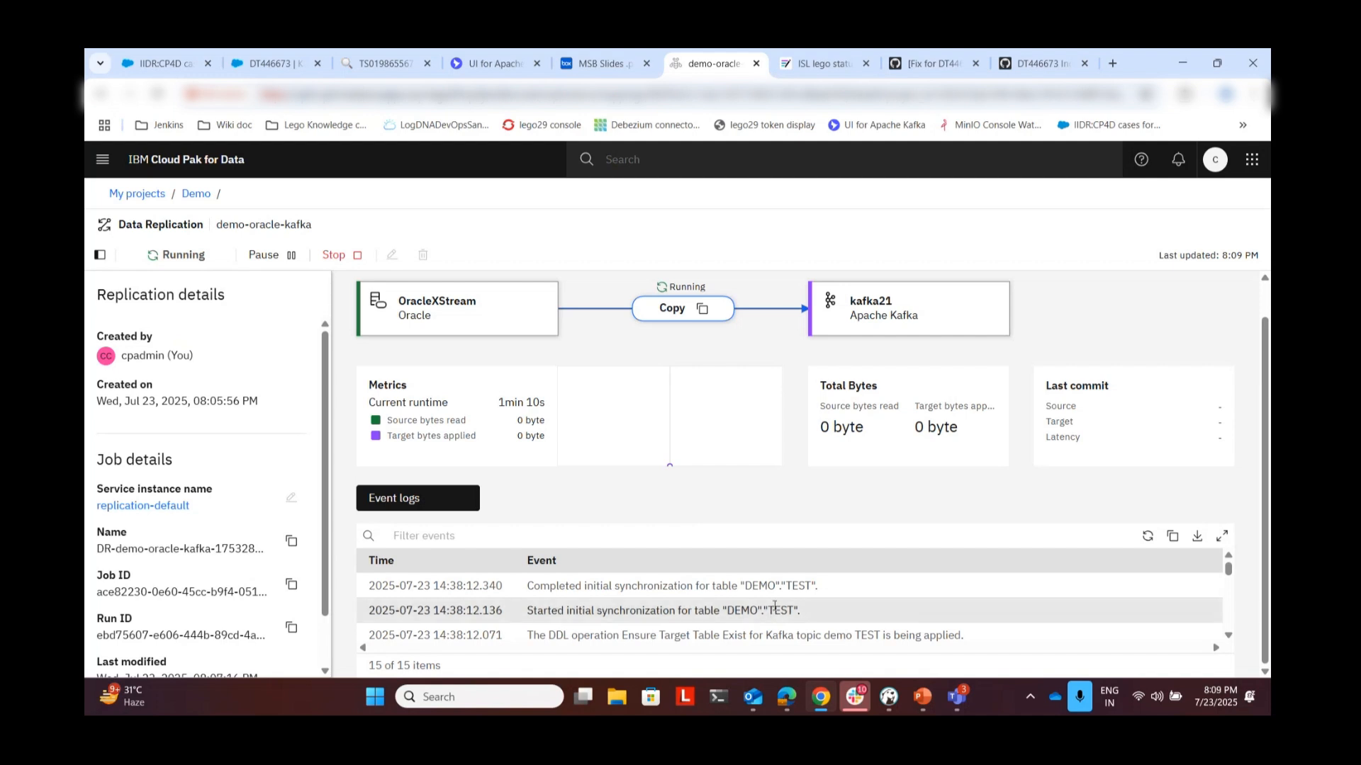
{"action": "left_click", "coordinate": [526, 71]}
{"action": "left_click", "coordinate": [369, 261]}
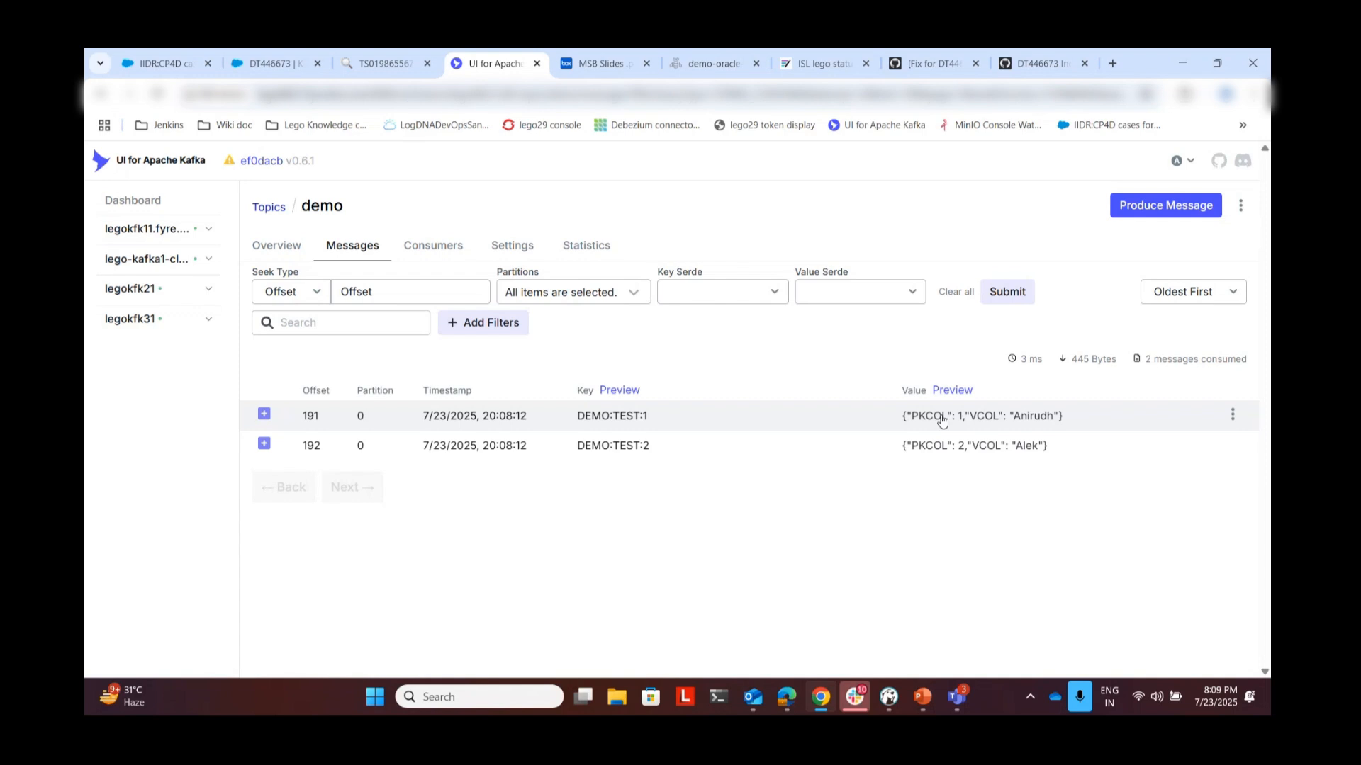
Examine the value, key and headers of the demo topic message at offset 191, and collapse it again.
{"action": "left_click", "coordinate": [747, 423]}
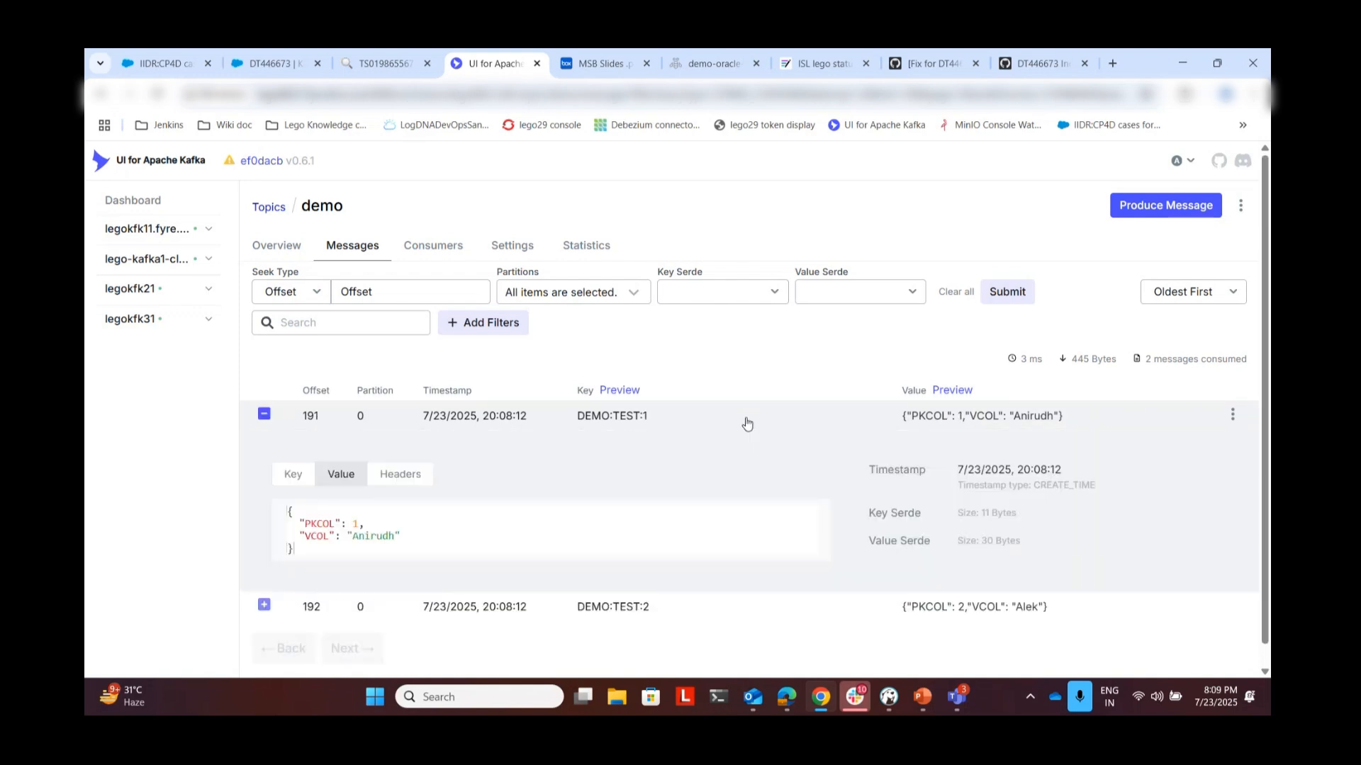
{"action": "left_click", "coordinate": [291, 475]}
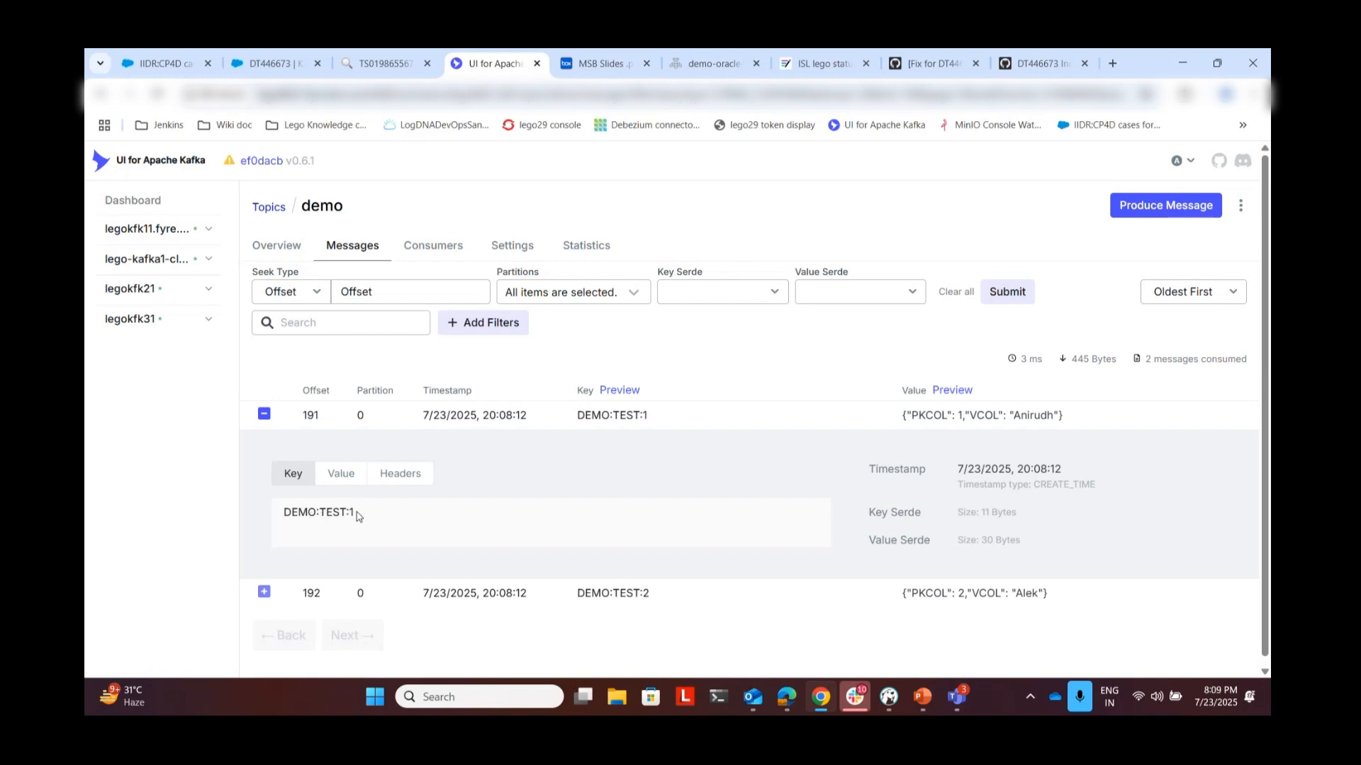
{"action": "left_click", "coordinate": [397, 474]}
{"action": "scroll", "coordinate": [408, 523], "scroll_direction": "down", "scroll_amount": 1}
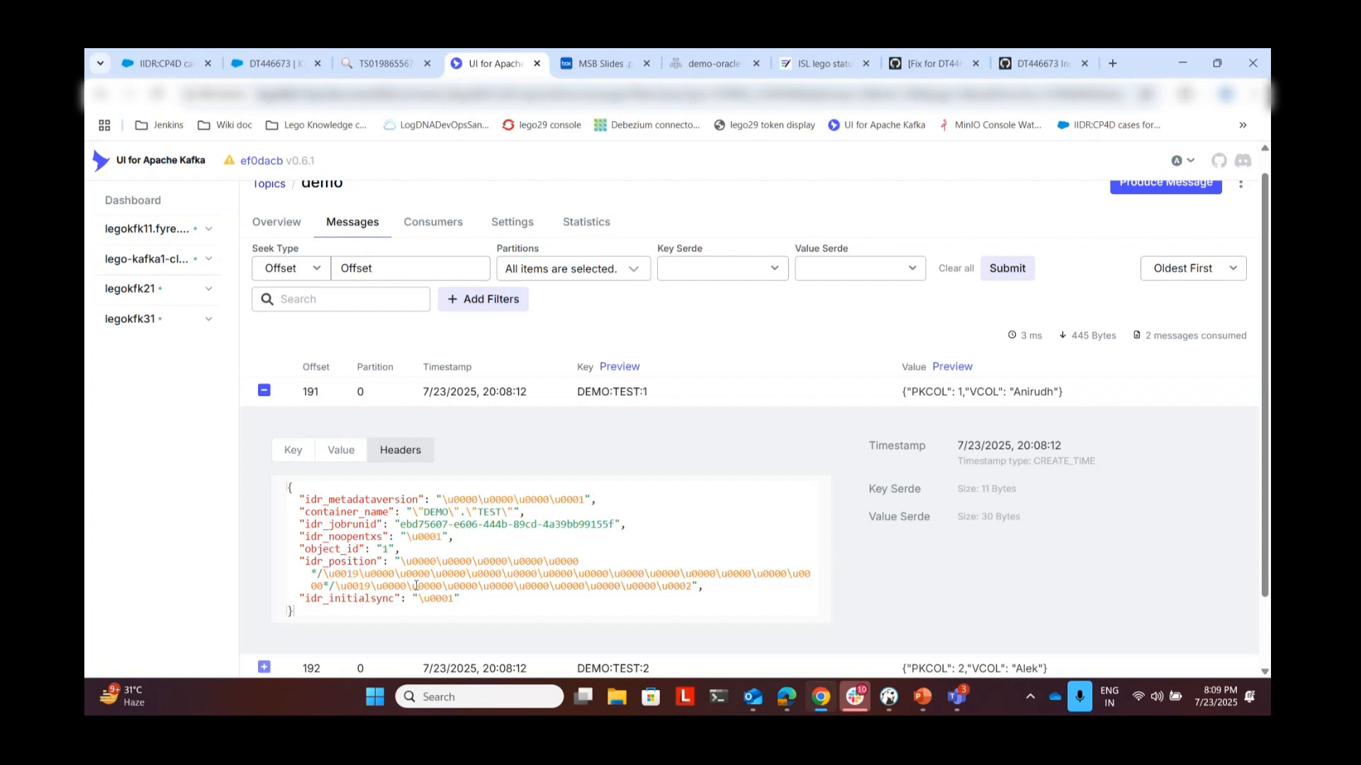
{"action": "left_click", "coordinate": [370, 406]}
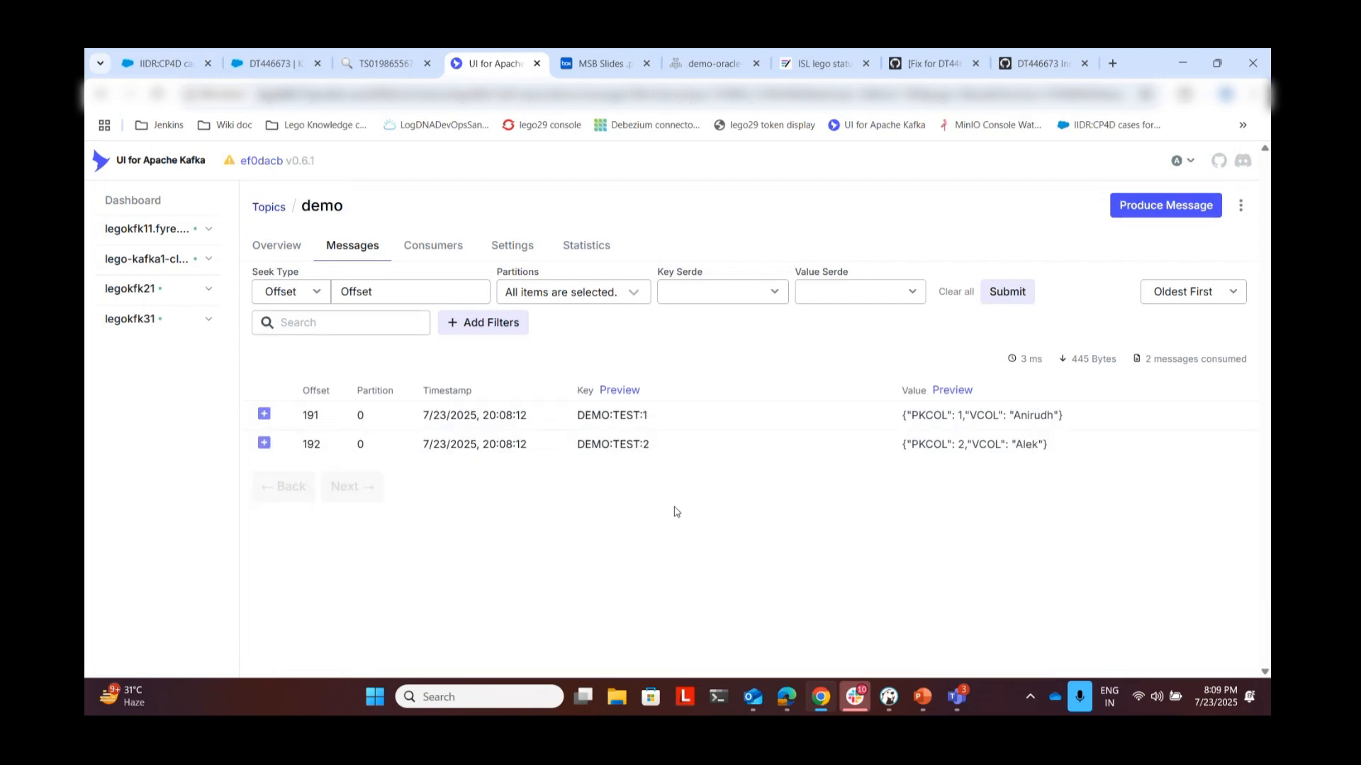
Switch to Script-5 in DBeaver and run the two live replication INSERT statements for keys 3 and 4 in demo.test.
{"action": "left_click", "coordinate": [887, 699]}
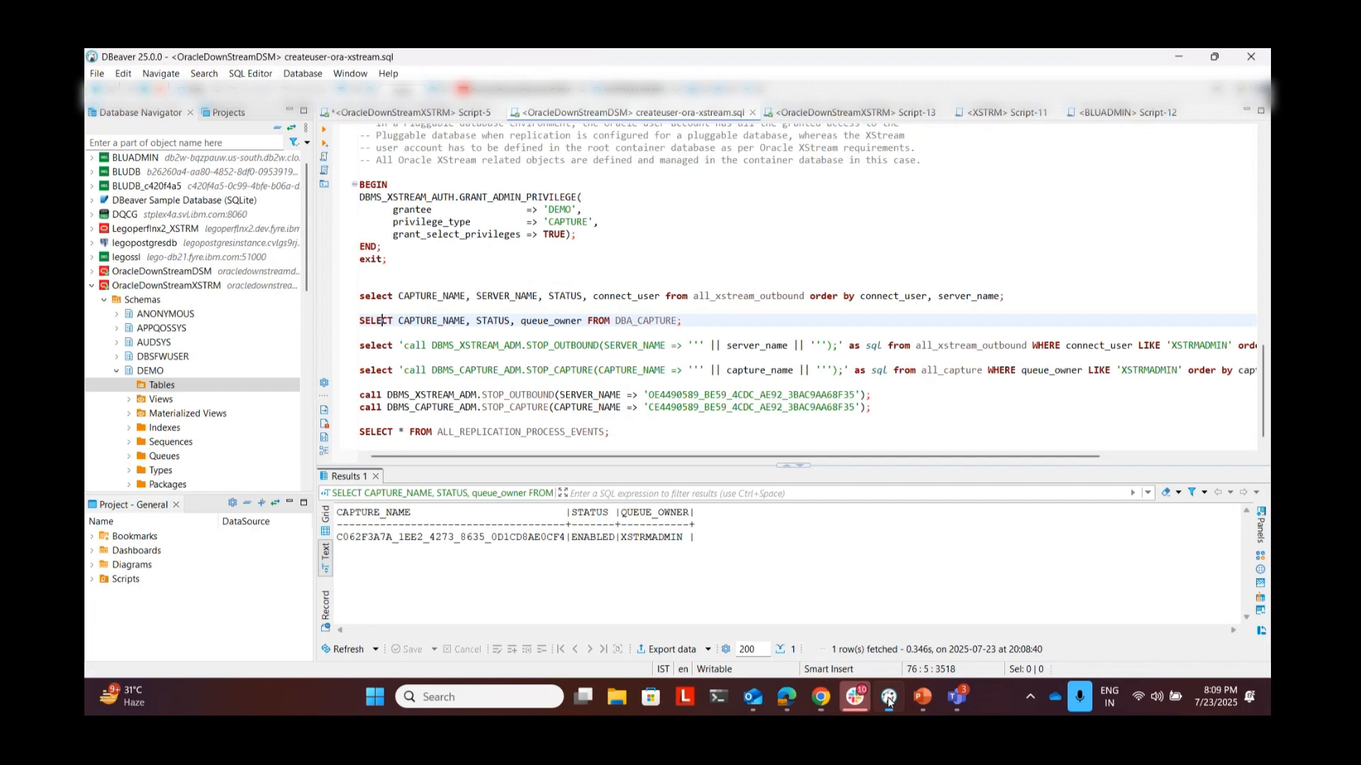
{"action": "left_click", "coordinate": [411, 112]}
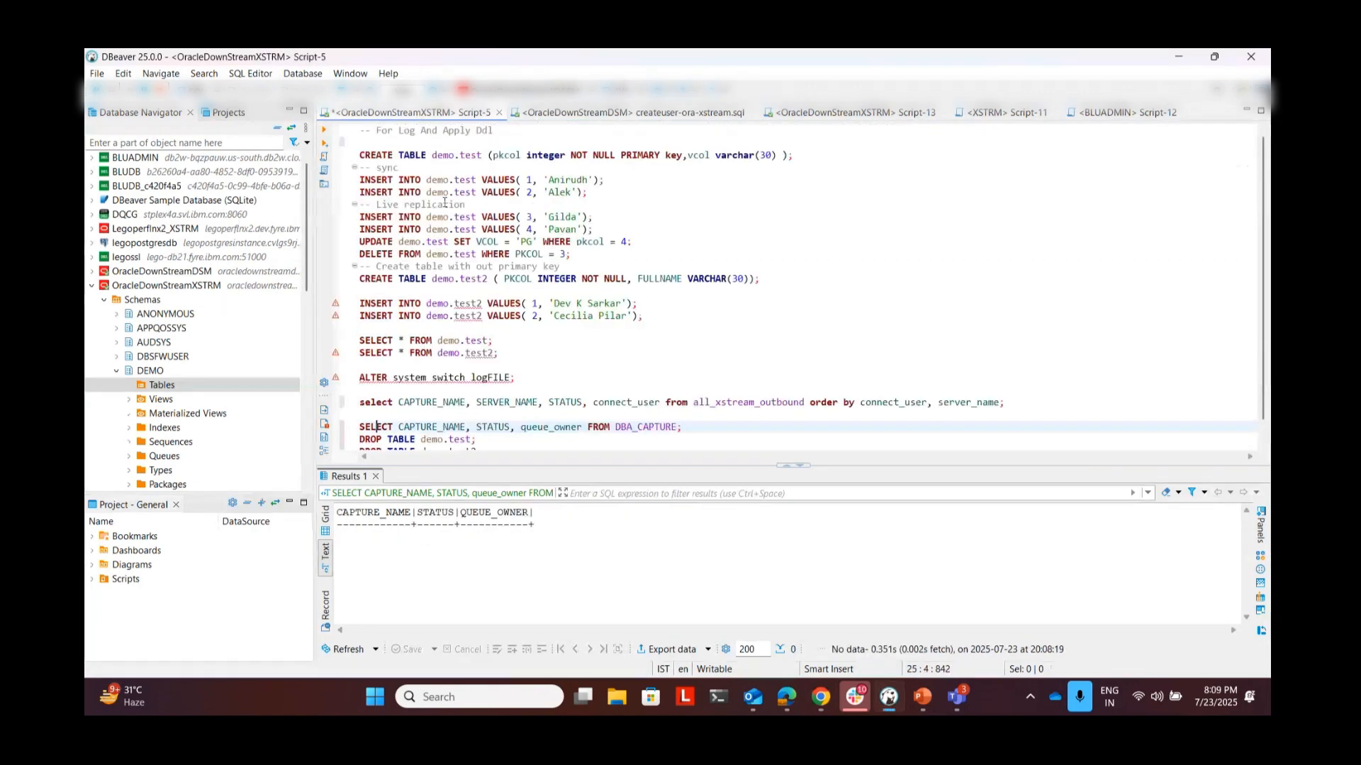
{"action": "left_click", "coordinate": [378, 217]}
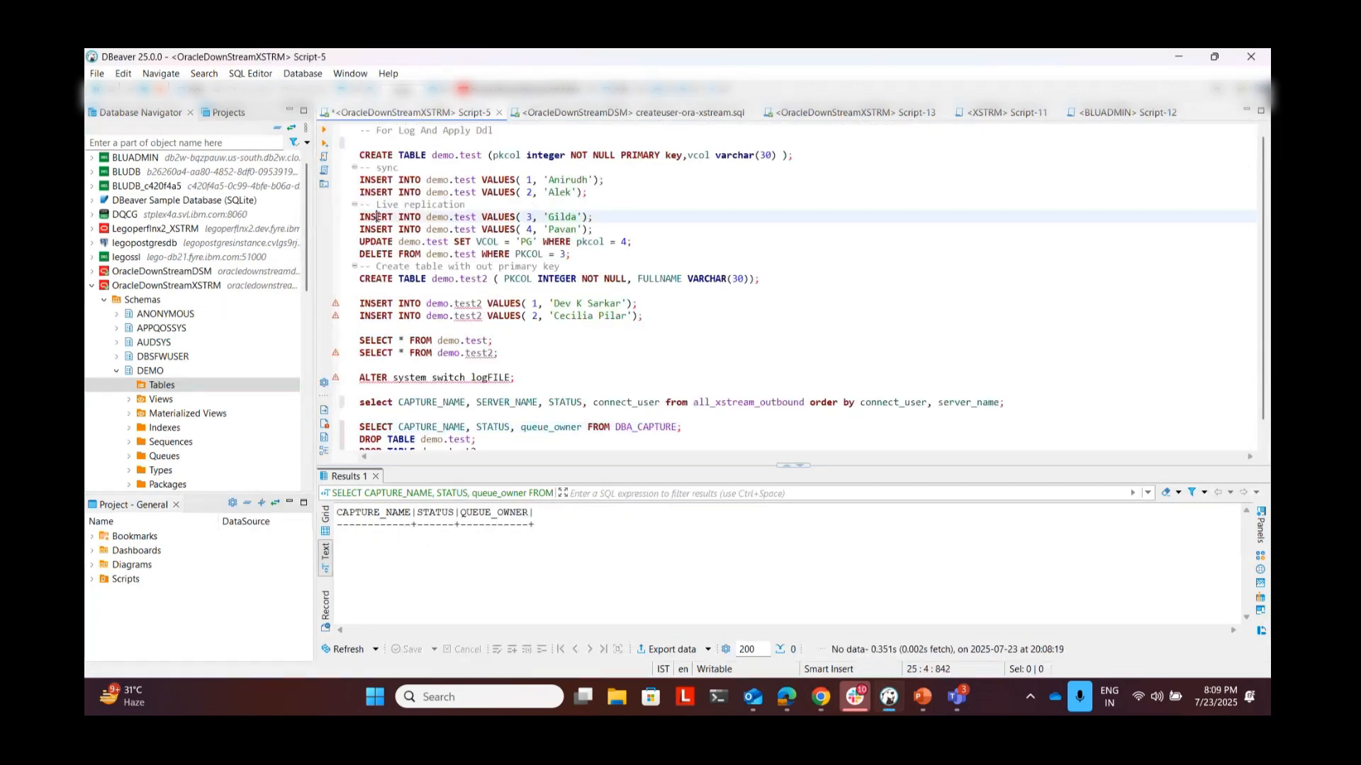
{"action": "left_click", "coordinate": [326, 133]}
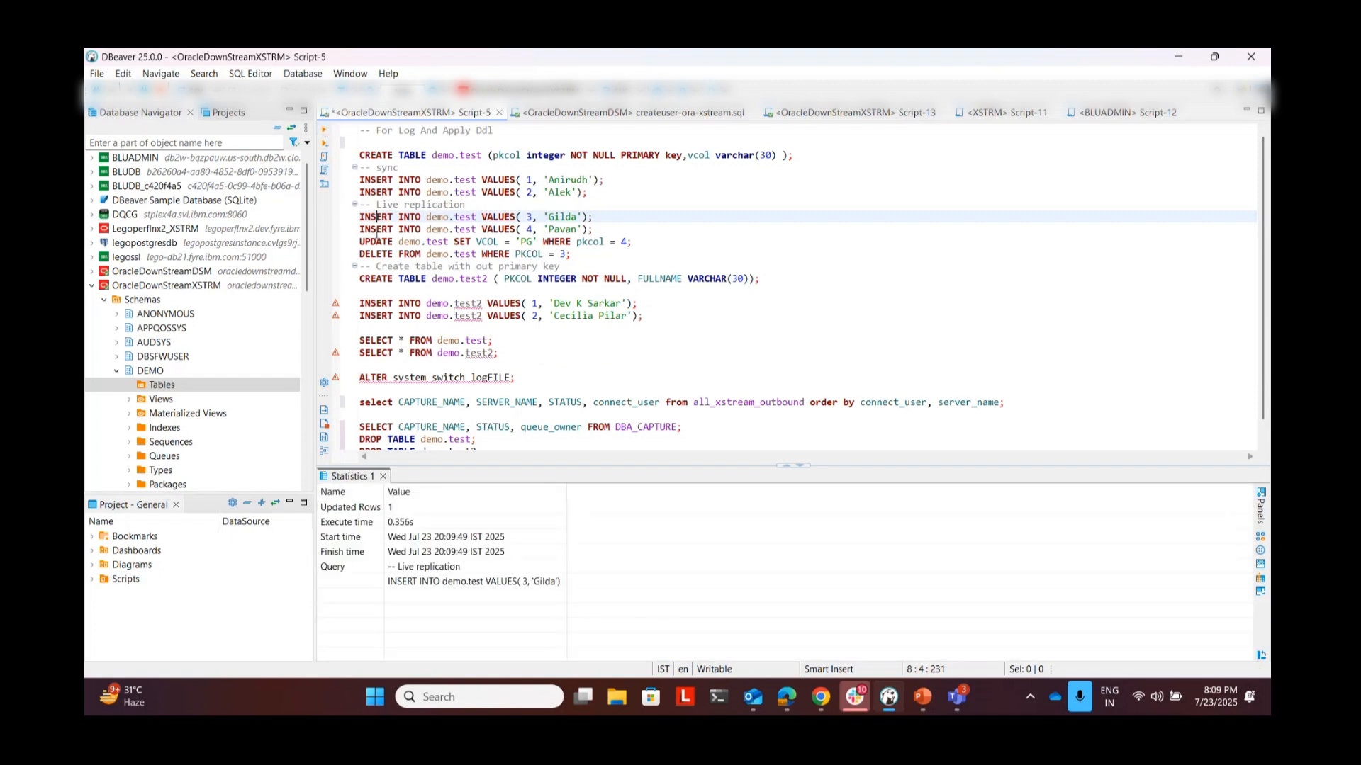
{"action": "left_click", "coordinate": [376, 229]}
{"action": "left_click", "coordinate": [326, 133]}
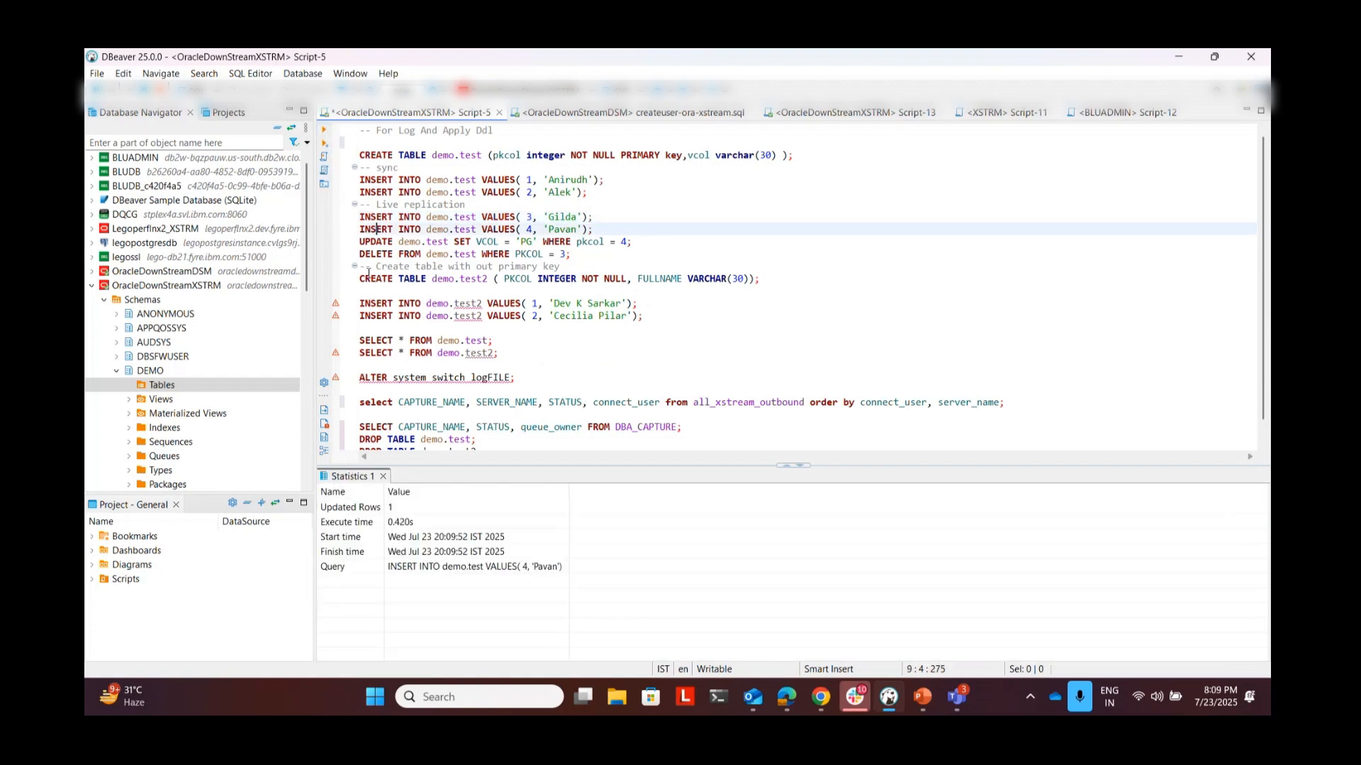
Update VCOL to 'PG' for pkcol 4 in demo.test and delete the row with PKCOL 3.
{"action": "left_click", "coordinate": [376, 242]}
{"action": "left_click", "coordinate": [326, 133]}
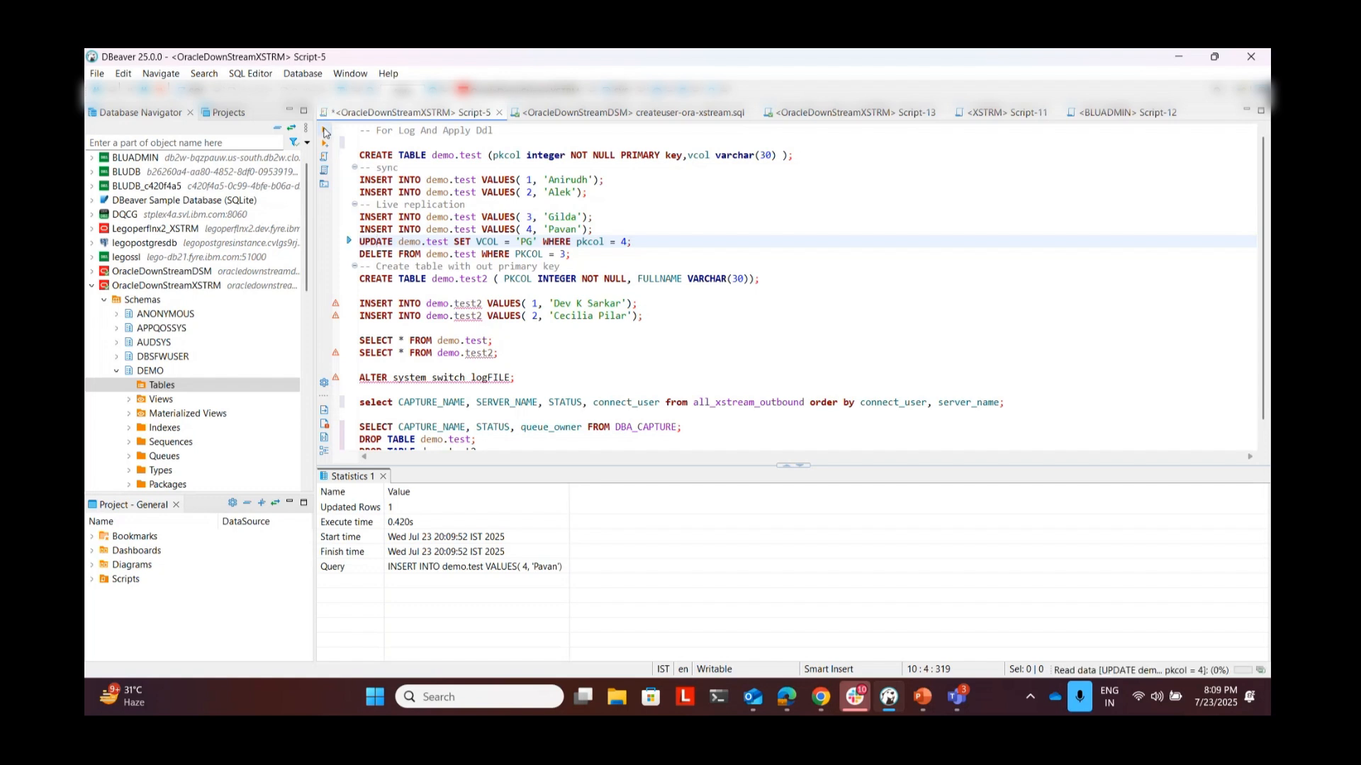
{"action": "left_click", "coordinate": [383, 254]}
{"action": "left_click", "coordinate": [327, 133]}
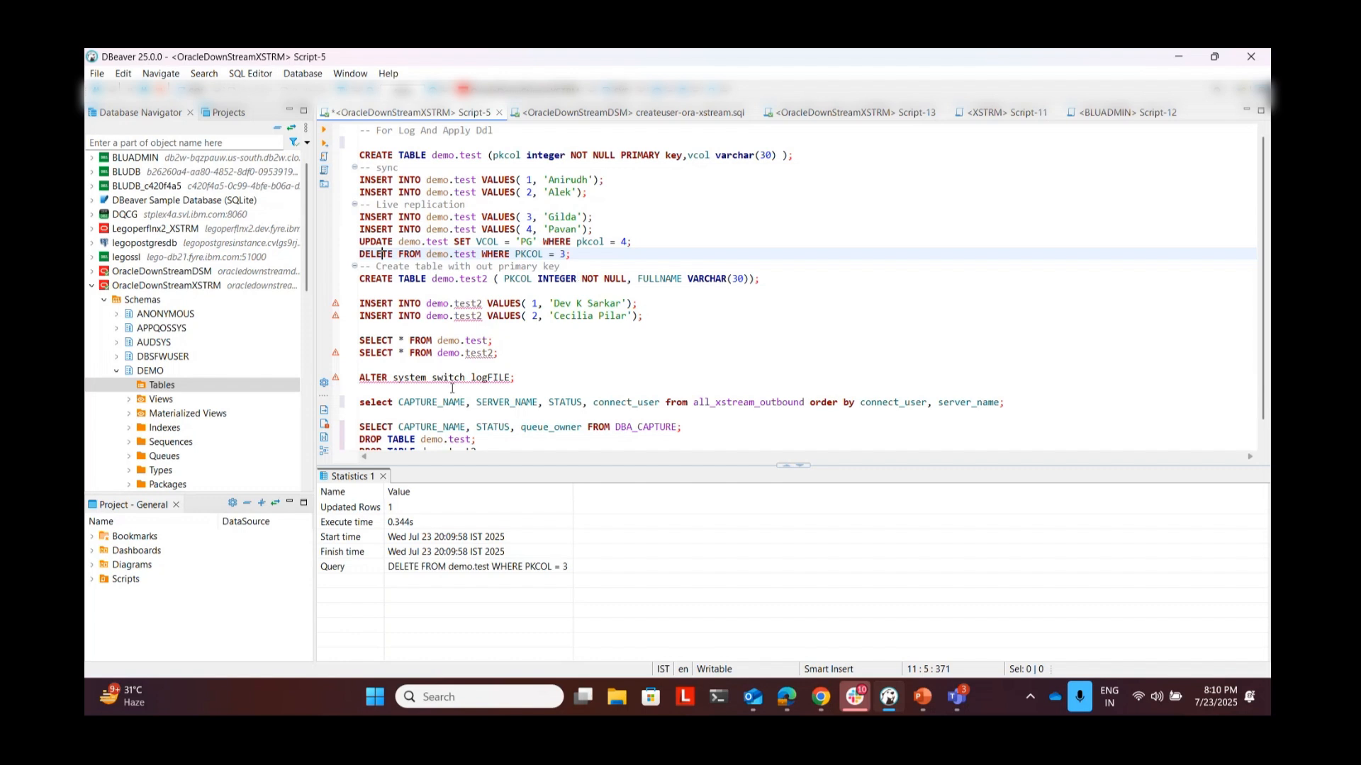
Check the demo topic's messages in UI for Apache Kafka and return to the ALTER system statement in DBeaver's Script-5.
{"action": "left_click", "coordinate": [427, 377]}
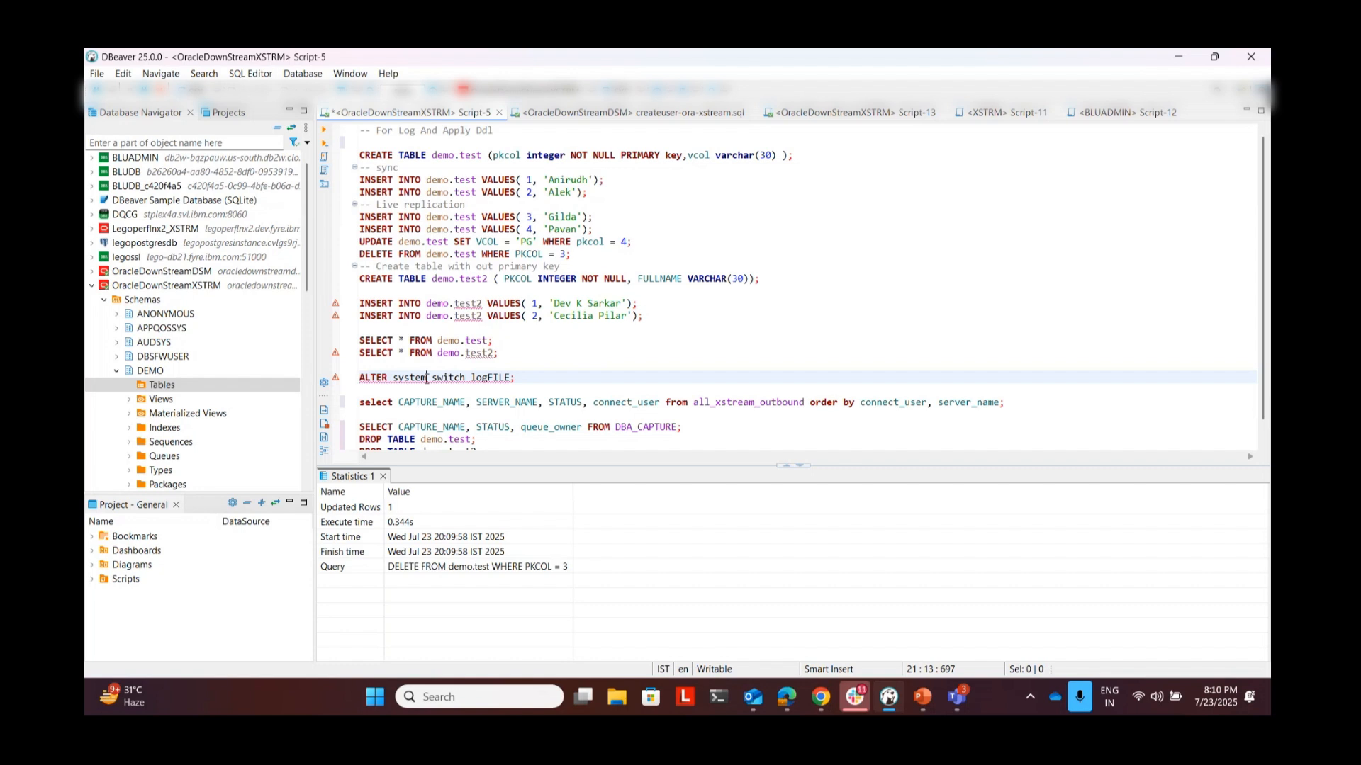
{"action": "mouse_move", "coordinate": [412, 381]}
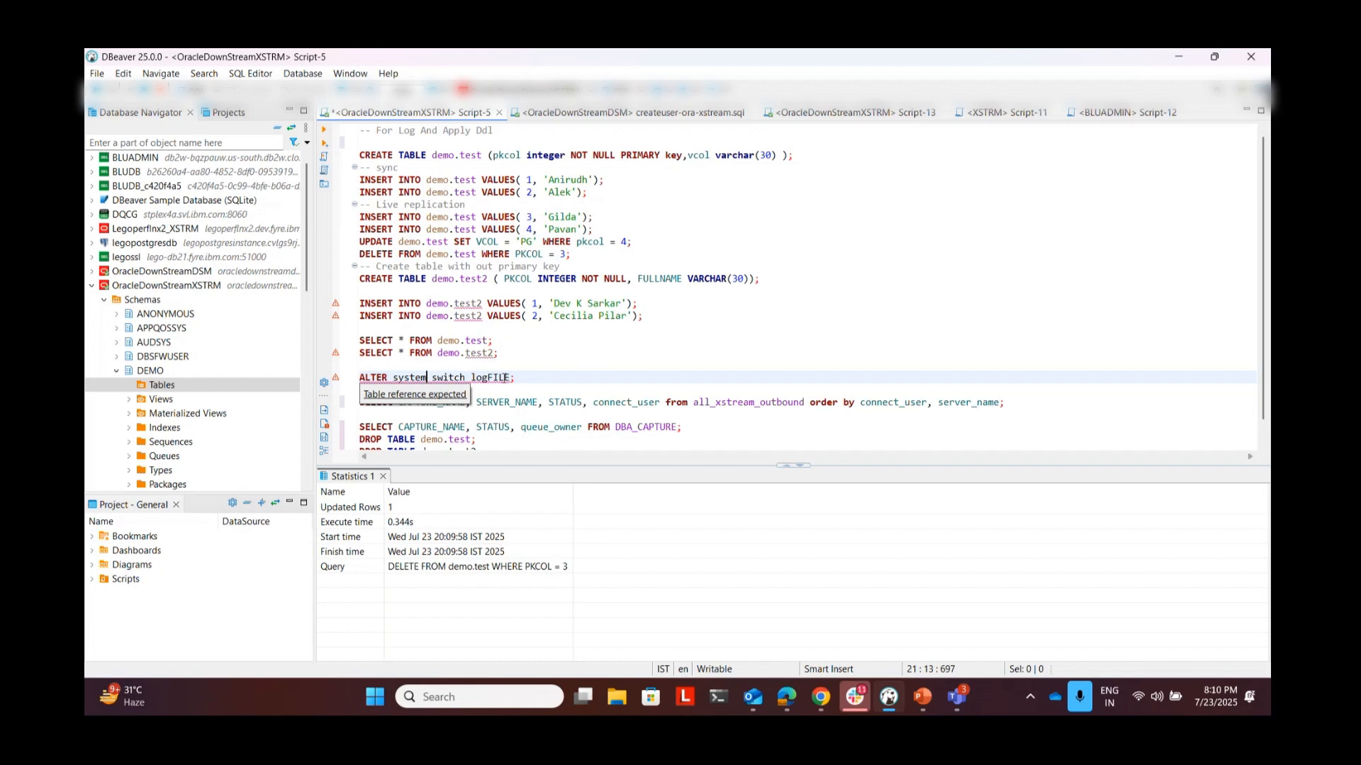
{"action": "left_click", "coordinate": [821, 698]}
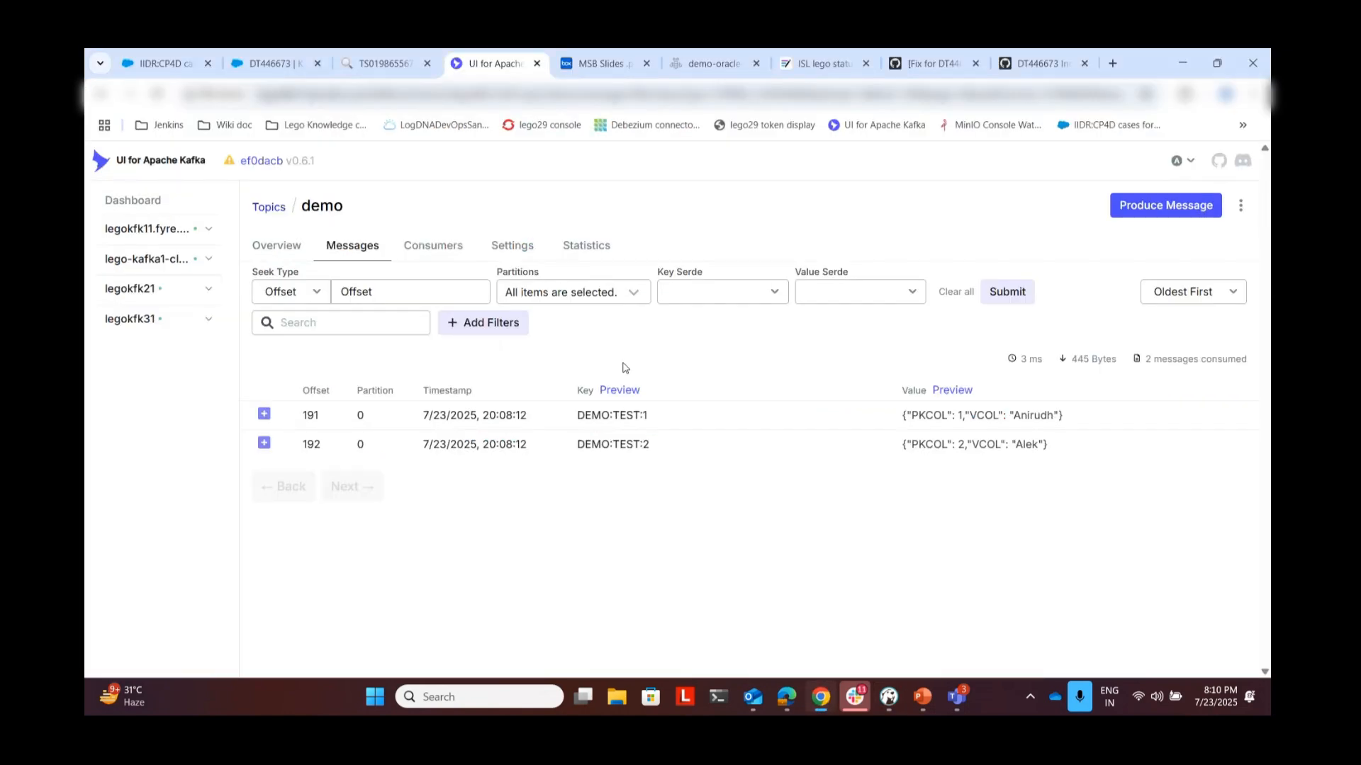
{"action": "left_click", "coordinate": [367, 256]}
{"action": "left_click", "coordinate": [366, 257]}
{"action": "left_click", "coordinate": [822, 698]}
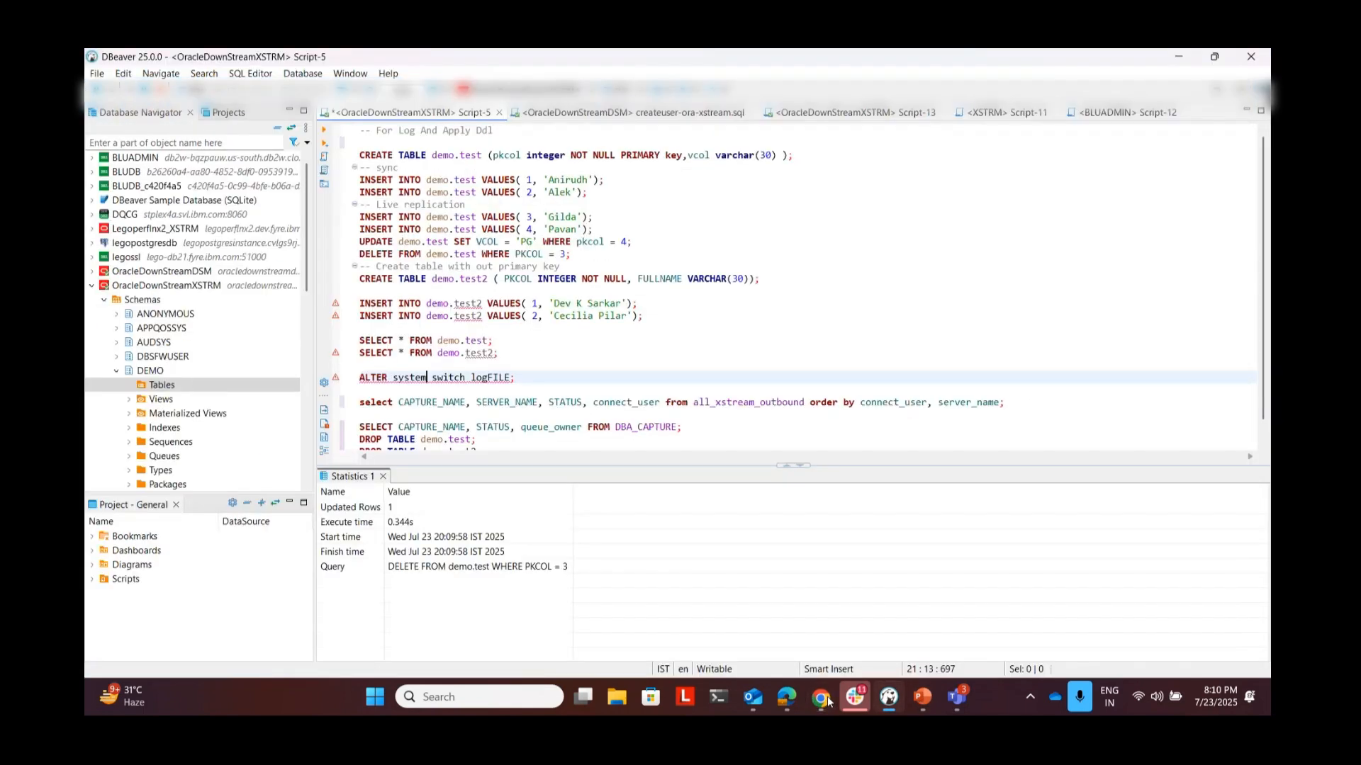
Run the ALTER system switch logFILE statement twice on the OracleDownStreamXSTRM connection.
{"action": "left_click", "coordinate": [324, 131]}
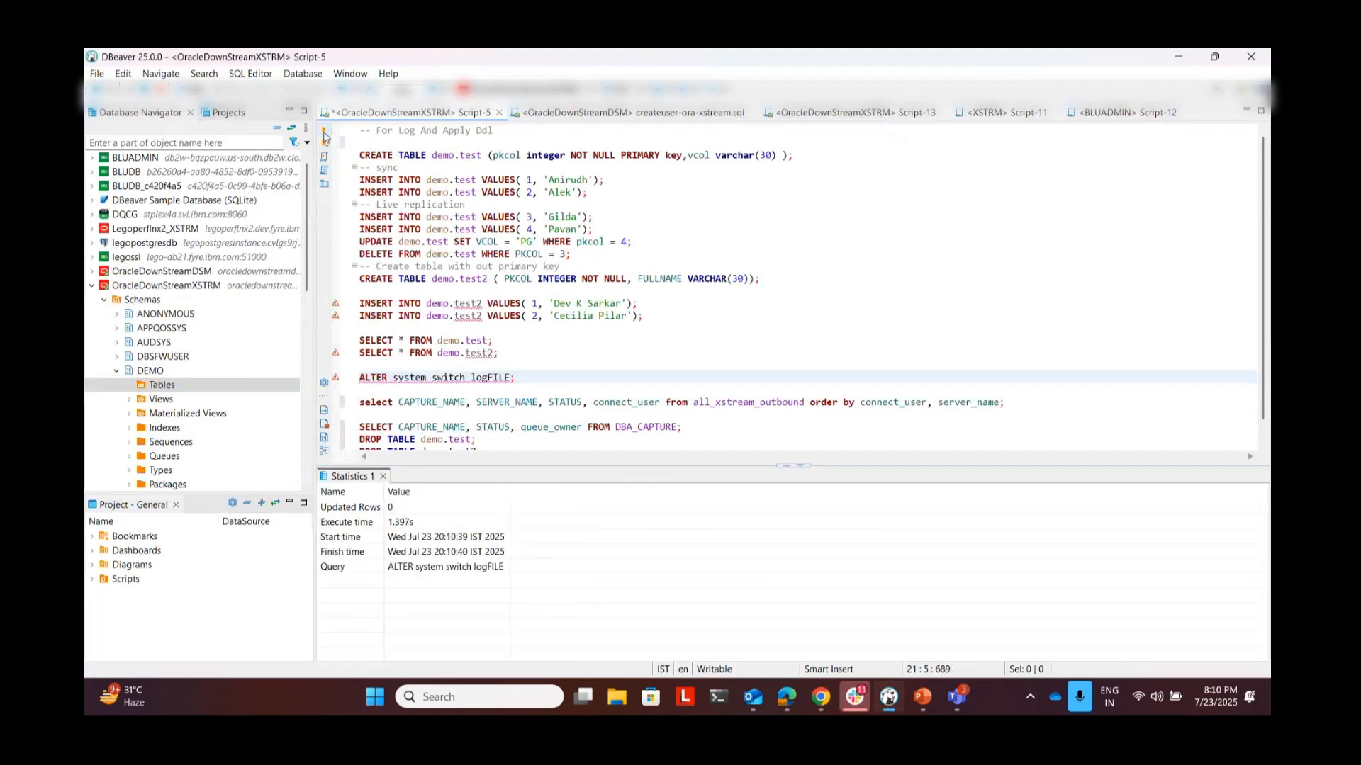
{"action": "left_click", "coordinate": [378, 377]}
{"action": "left_click", "coordinate": [325, 132]}
Switch to UI for Apache Kafka, filter the topics by "demo", and reopen the demo topic's messages.
{"action": "left_click", "coordinate": [820, 700]}
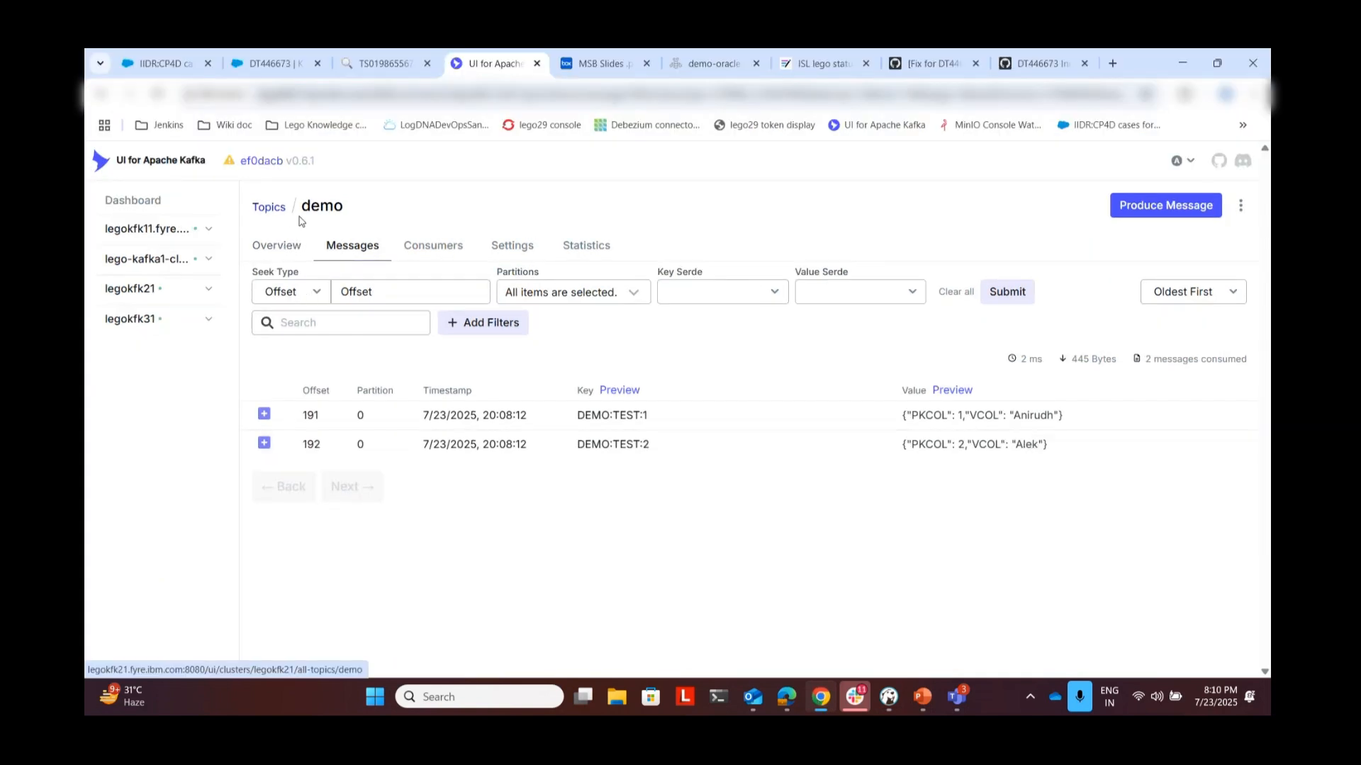
{"action": "left_click", "coordinate": [275, 207]}
{"action": "left_click", "coordinate": [304, 245]}
{"action": "type", "text": "demo"}
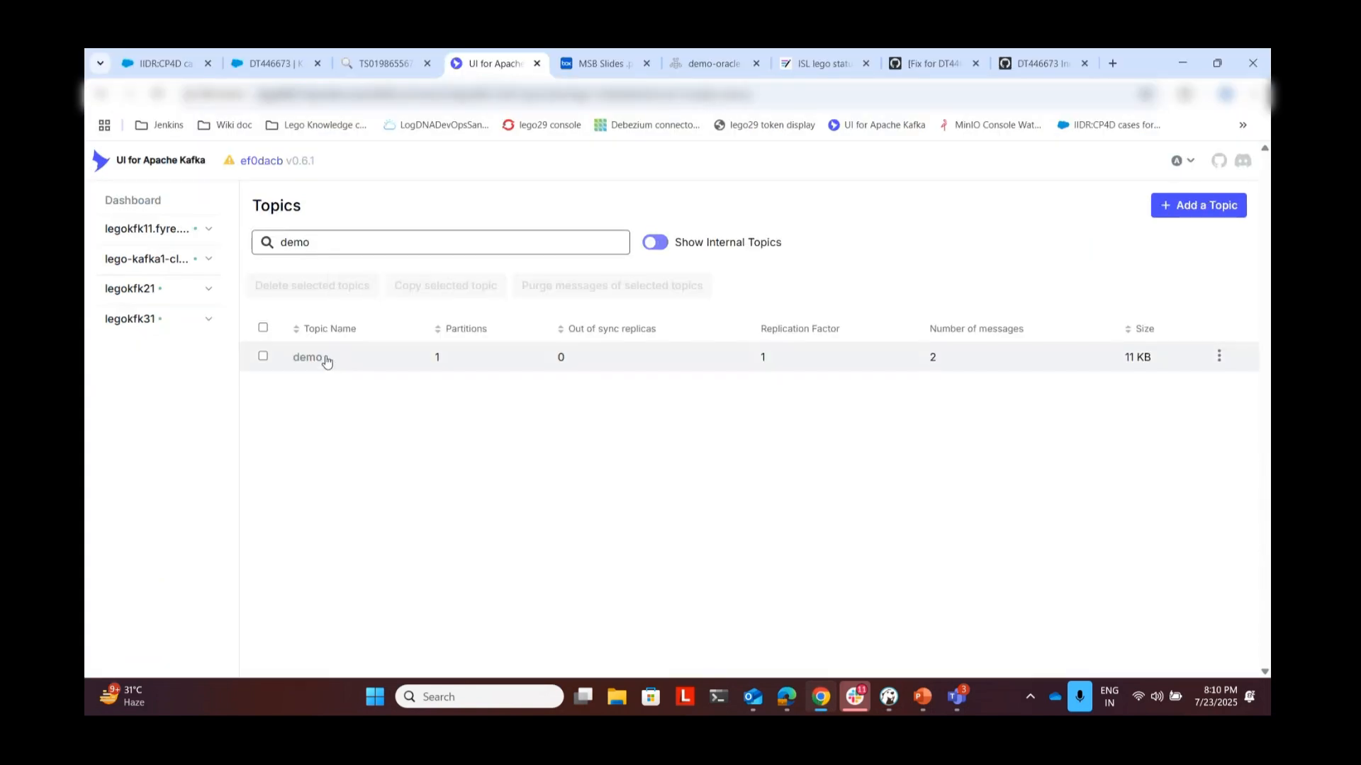
{"action": "left_click", "coordinate": [325, 358]}
{"action": "left_click", "coordinate": [374, 248]}
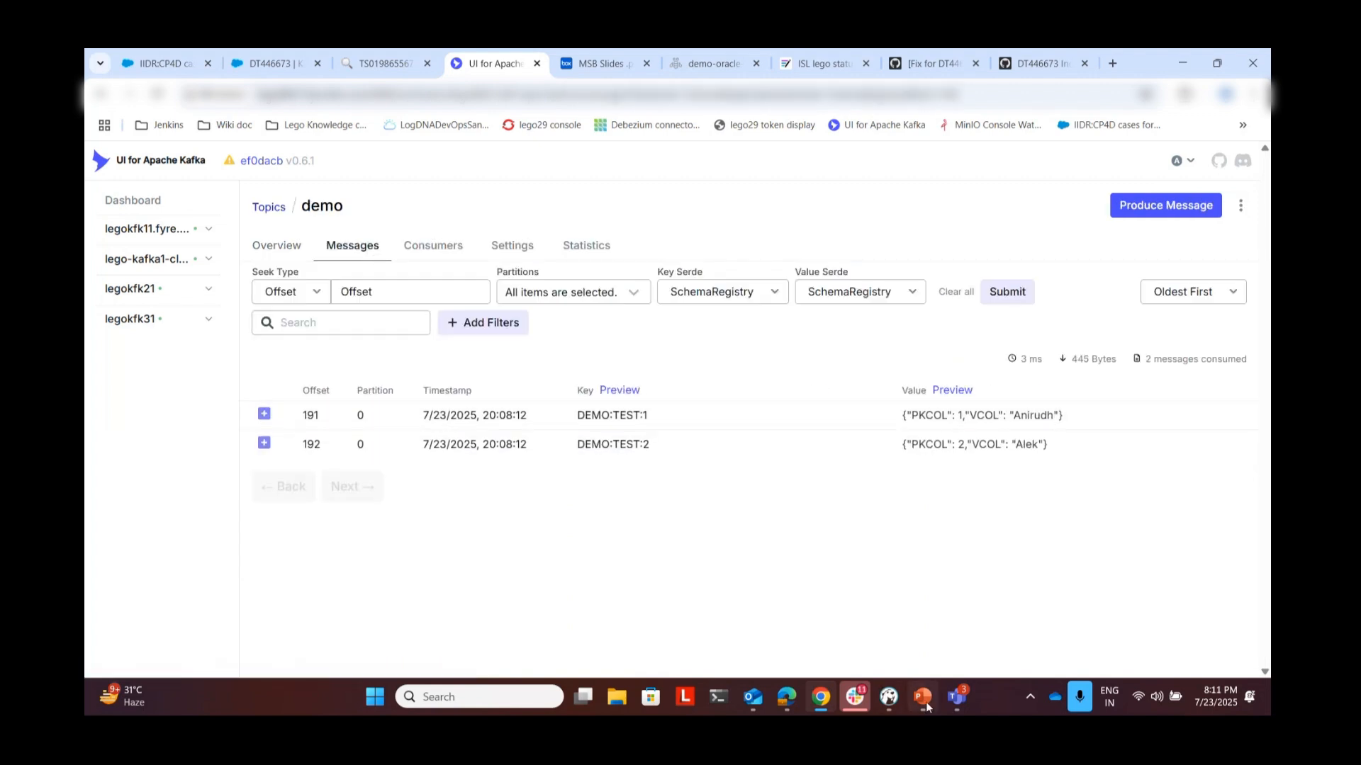
{"action": "left_click", "coordinate": [366, 246]}
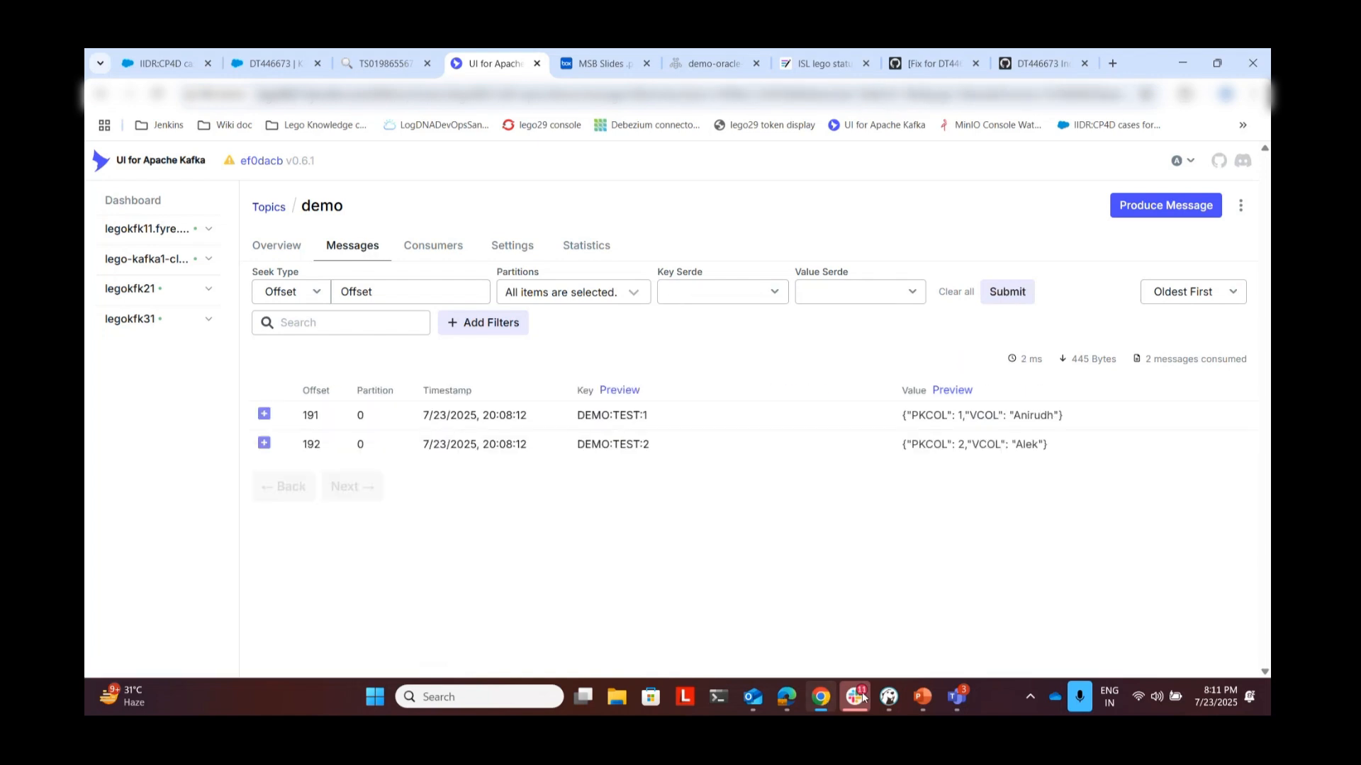
Run ALTER system switch logFILE once more from Script-5 in DBeaver and return to UI for Apache Kafka.
{"action": "left_click", "coordinate": [890, 698]}
{"action": "left_click", "coordinate": [443, 377]}
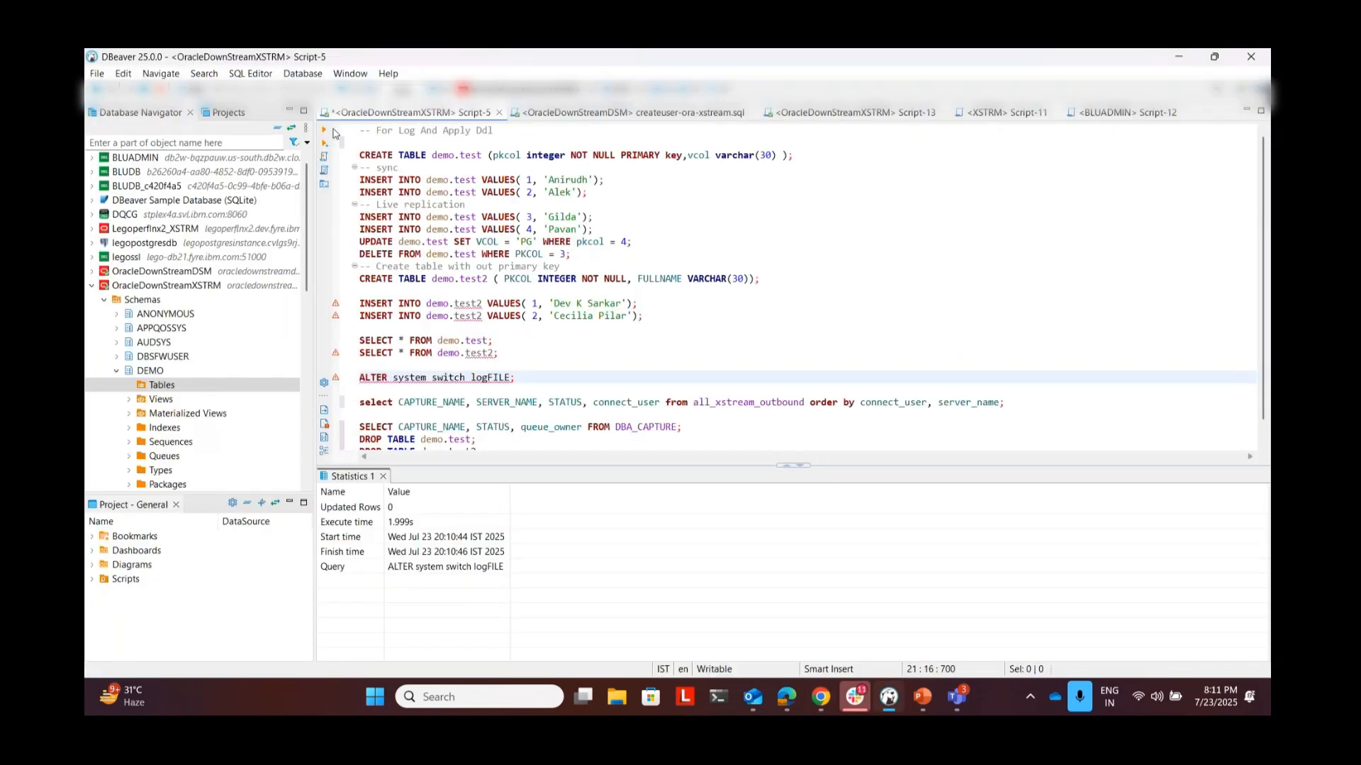
{"action": "left_click", "coordinate": [324, 133]}
{"action": "left_click", "coordinate": [822, 698]}
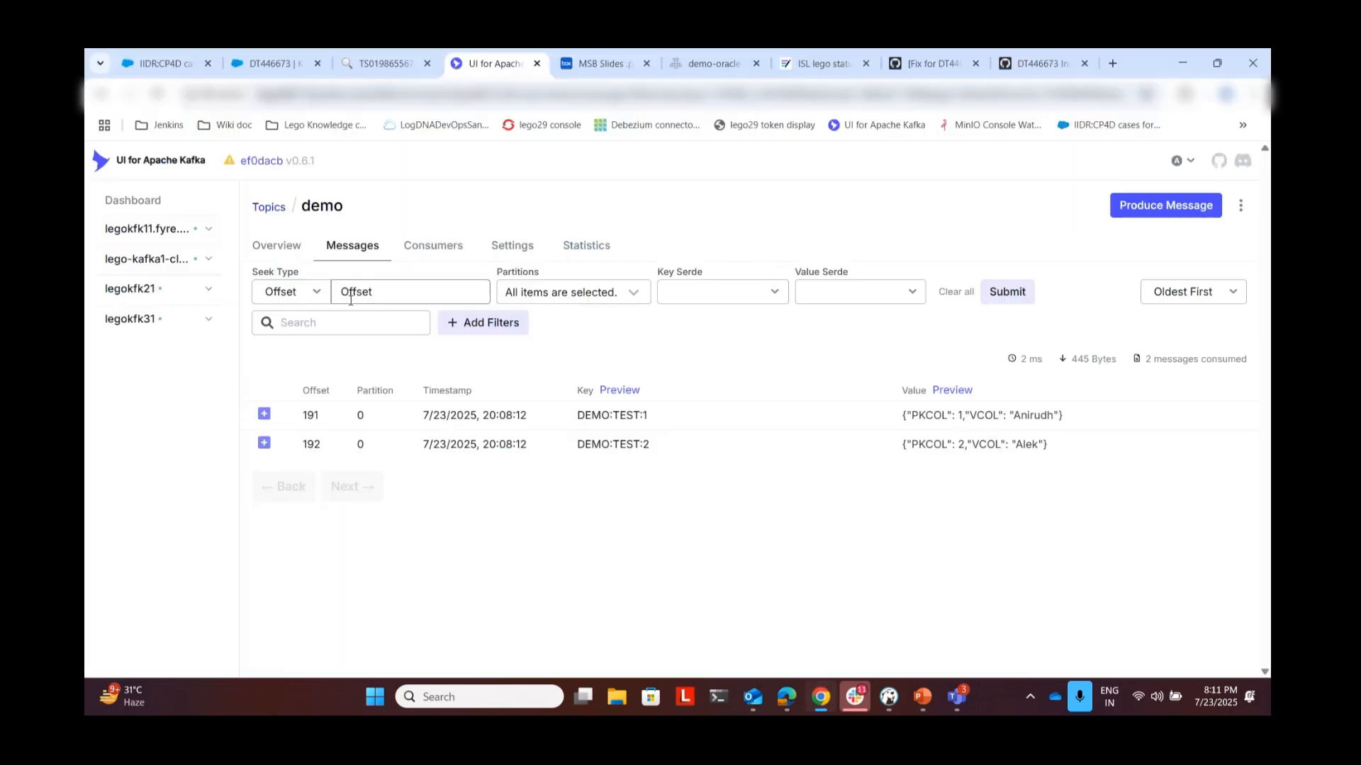
Reload the demo topic's messages to check for the live replication changes.
{"action": "left_click", "coordinate": [350, 249]}
{"action": "left_click", "coordinate": [351, 251]}
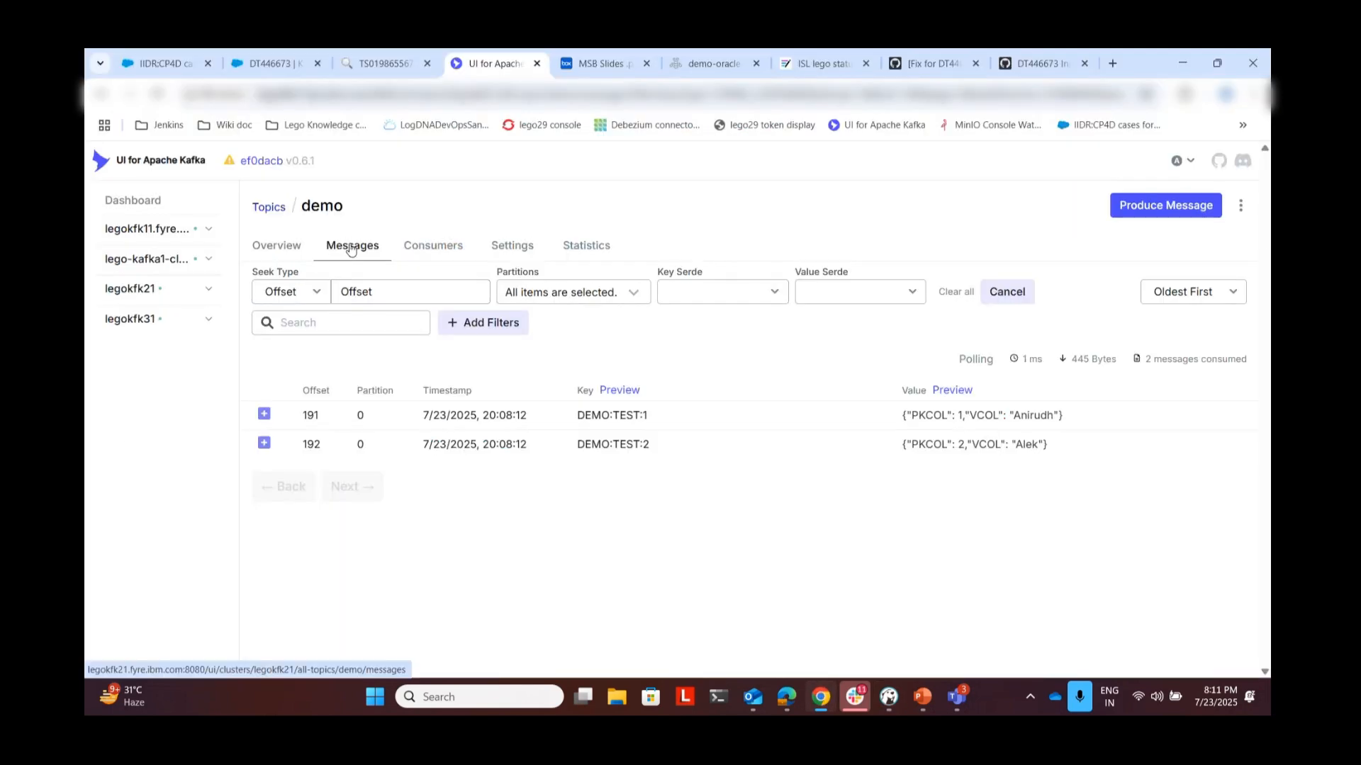
{"action": "left_click", "coordinate": [292, 253]}
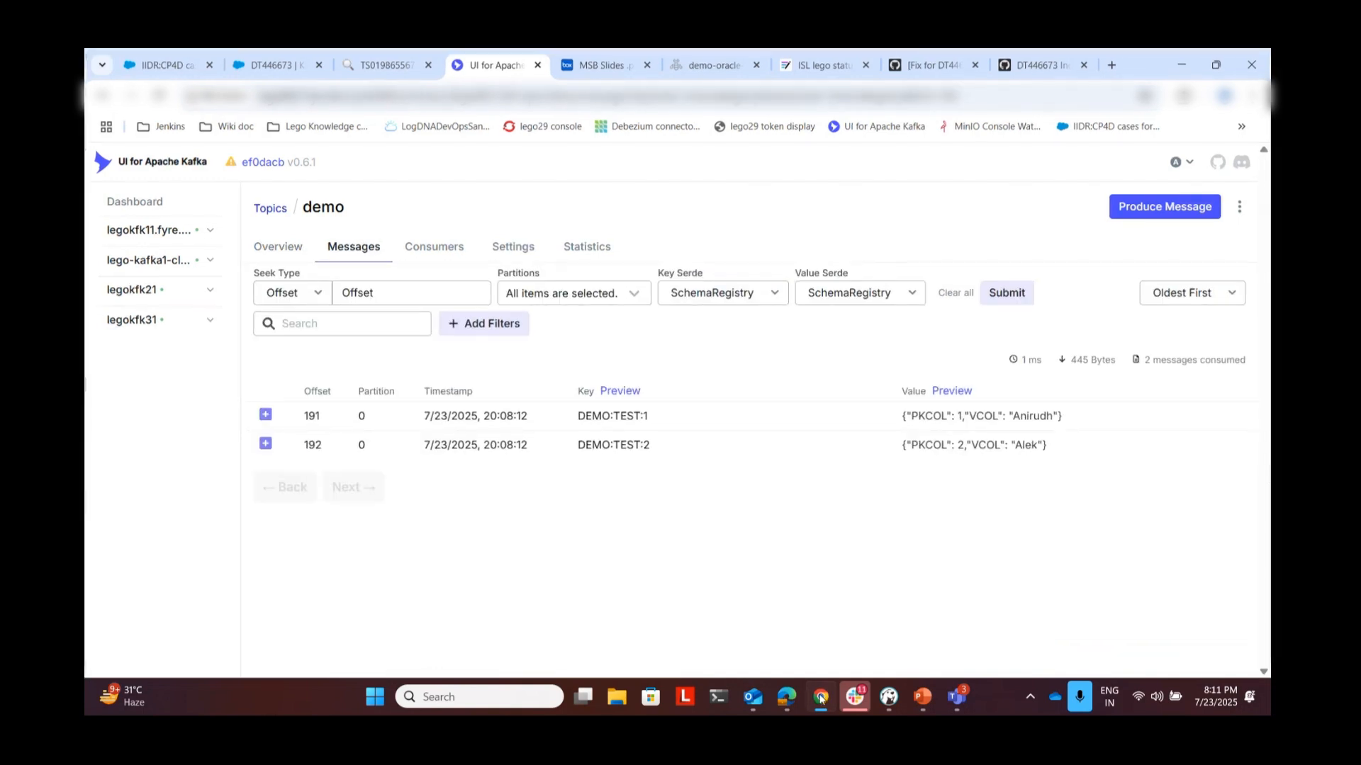
{"action": "left_click", "coordinate": [820, 699]}
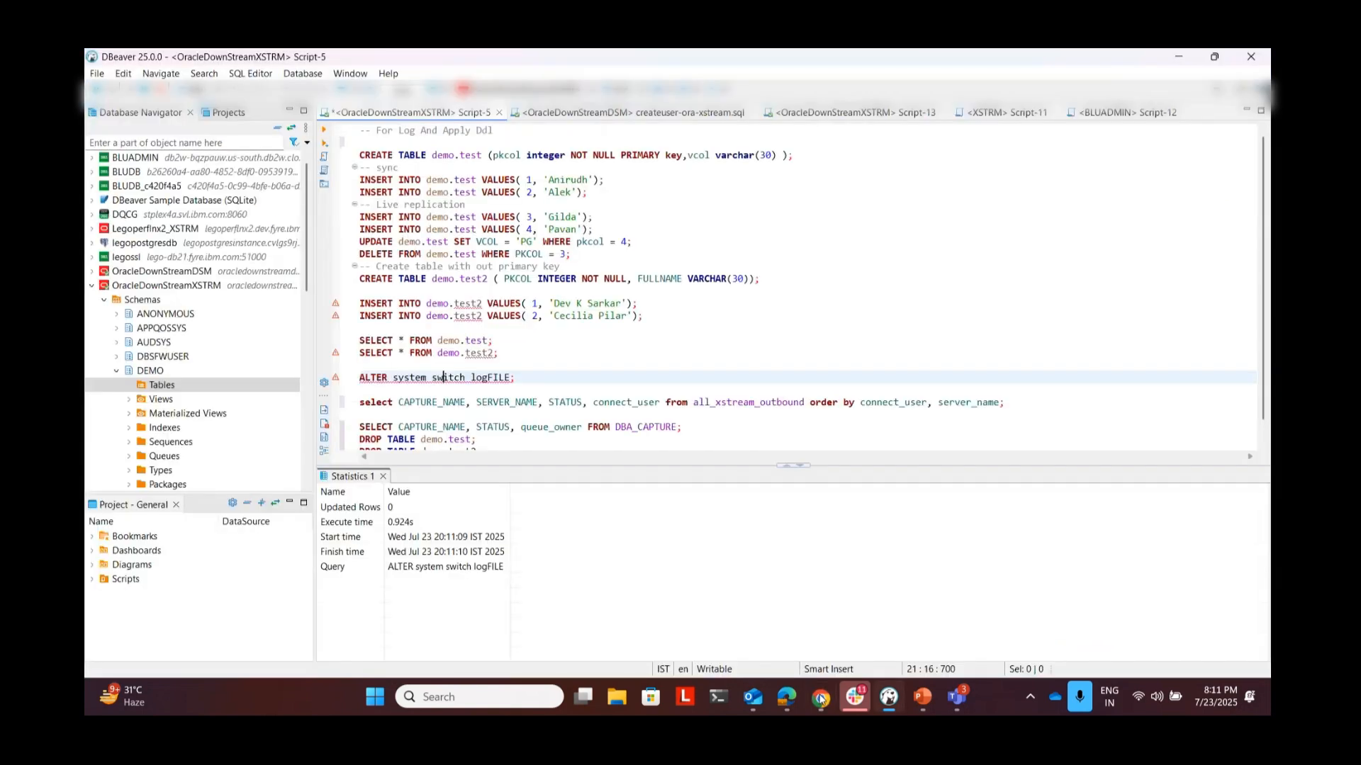
Switch to the demo-oracle-kafka replication in IBM Cloud Pak for Data and refresh its event logs.
{"action": "left_click", "coordinate": [820, 699]}
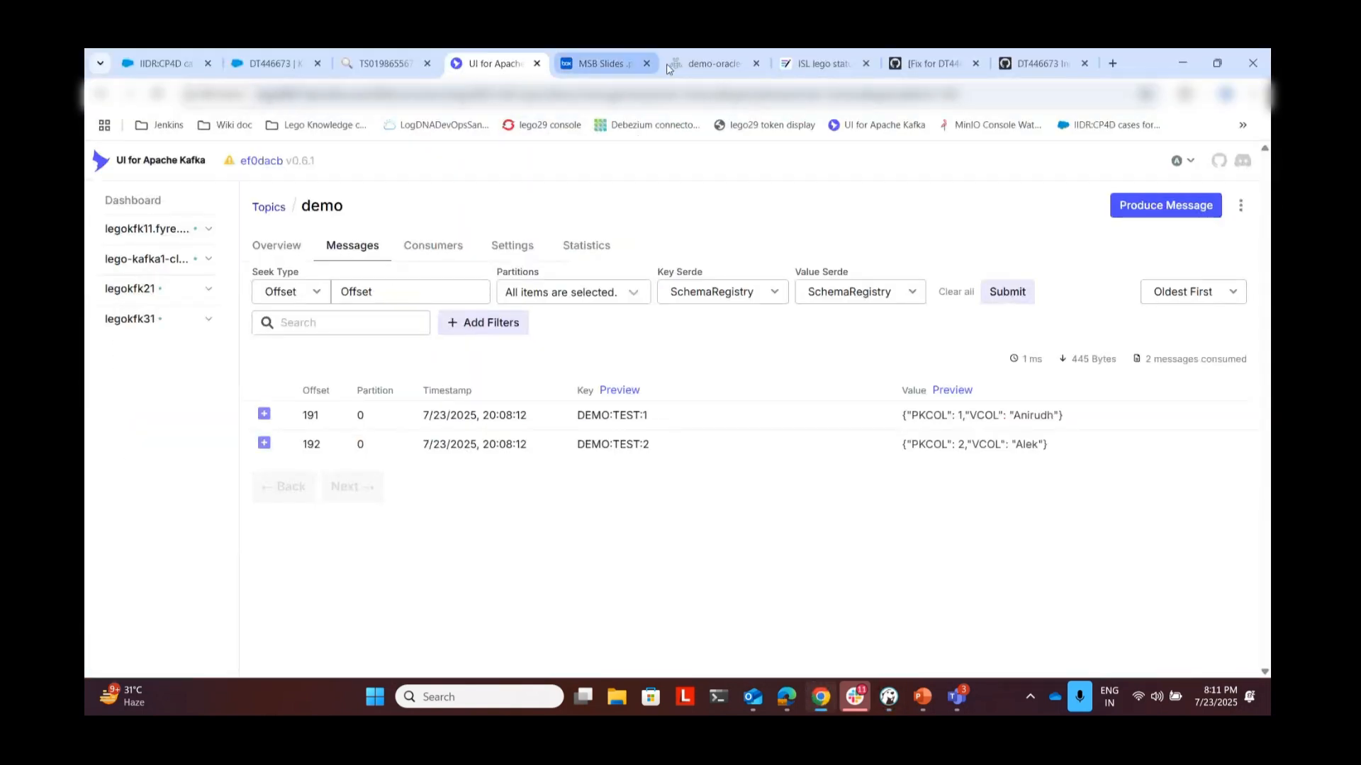
{"action": "left_click", "coordinate": [713, 63]}
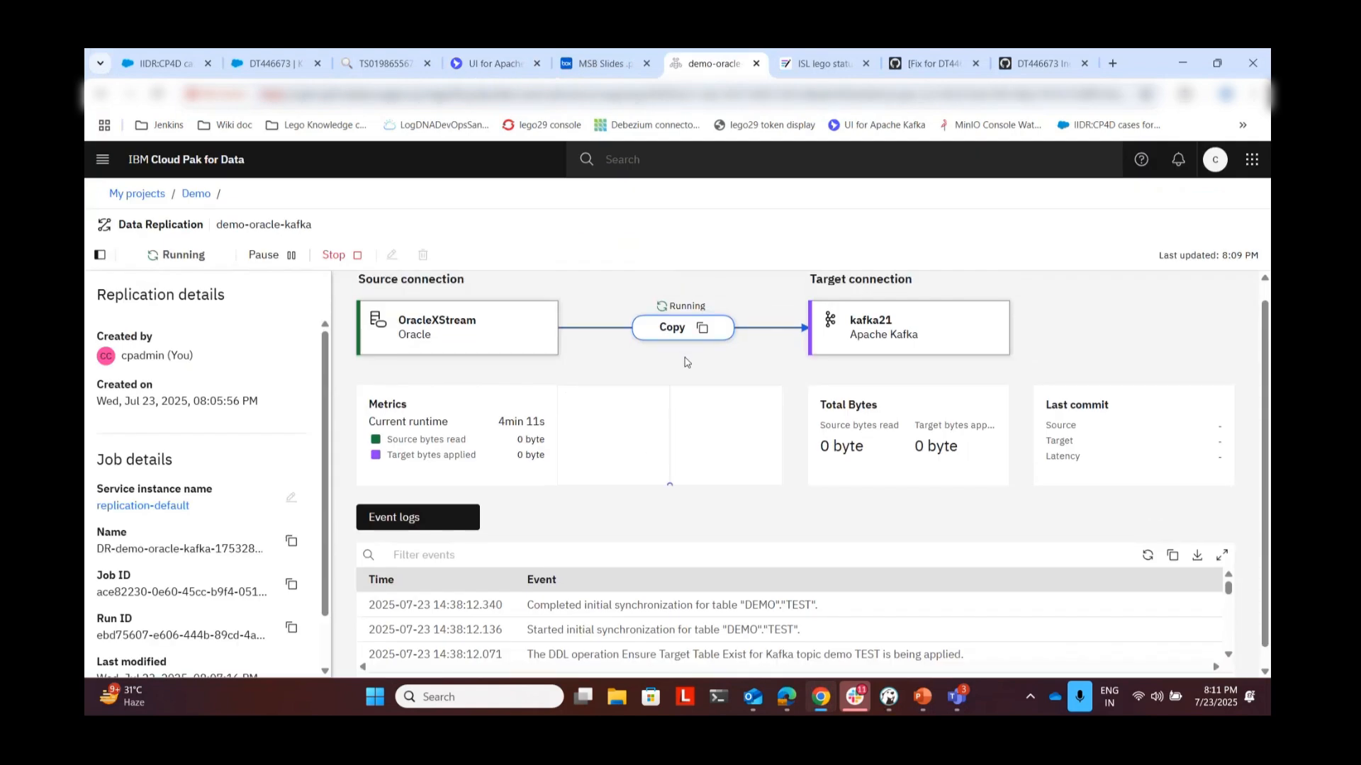
{"action": "left_click", "coordinate": [1147, 555]}
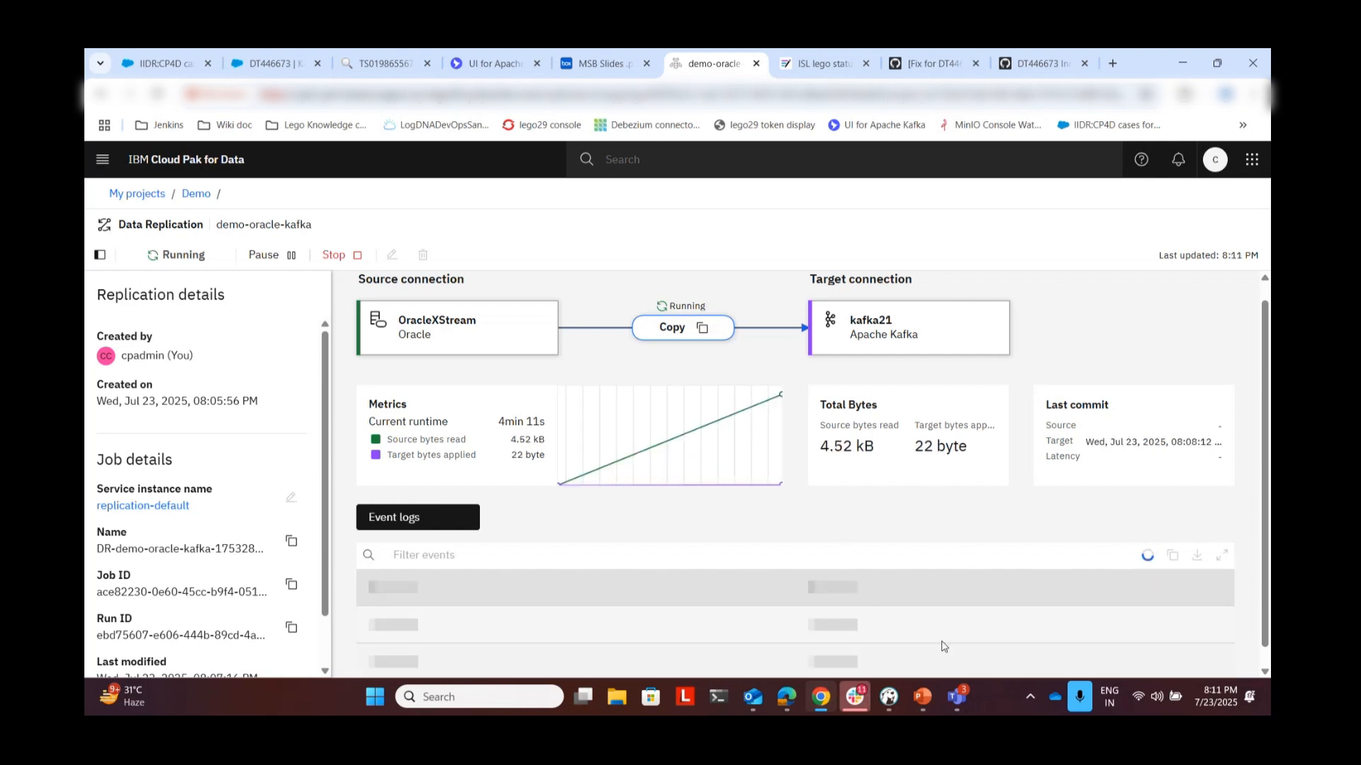
Run the ALTER system switch logFILE statement again from Script-5 in DBeaver.
{"action": "left_click", "coordinate": [888, 702]}
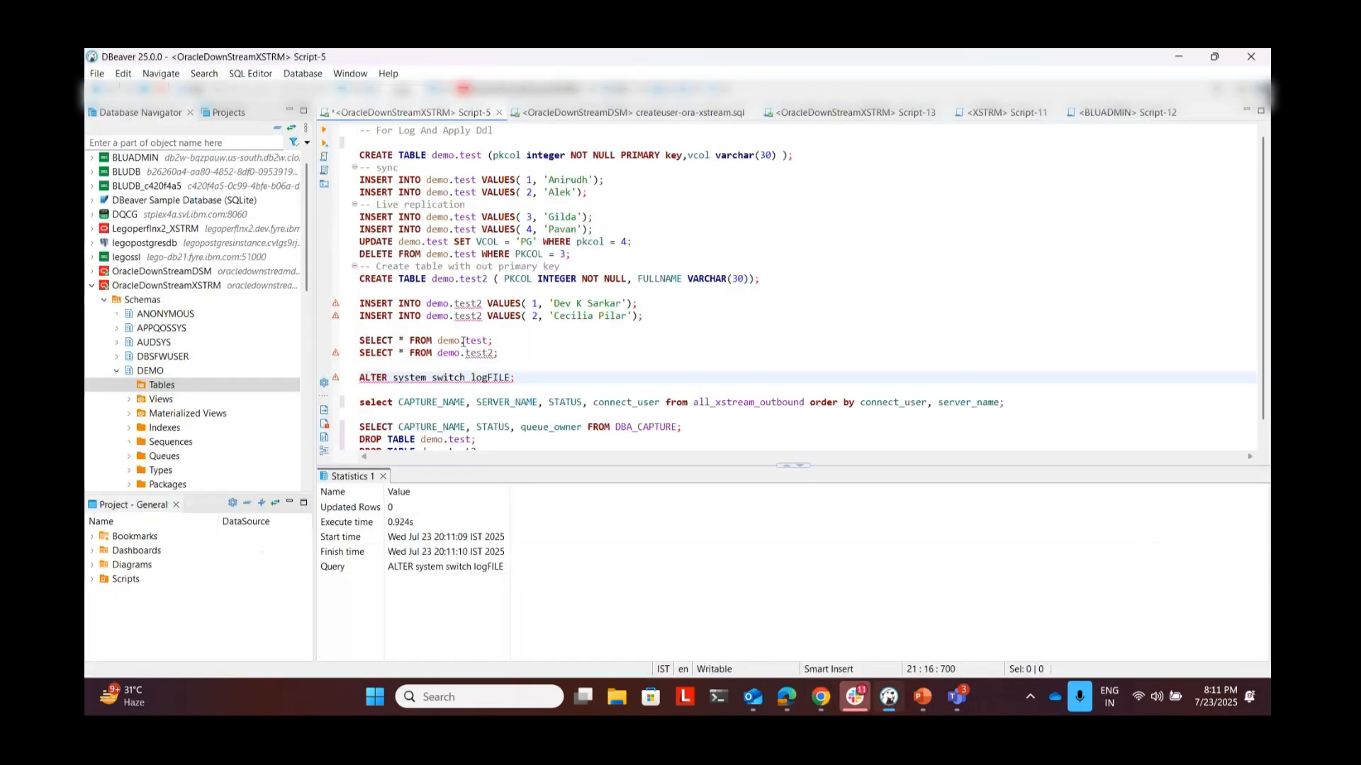
{"action": "left_click", "coordinate": [455, 376]}
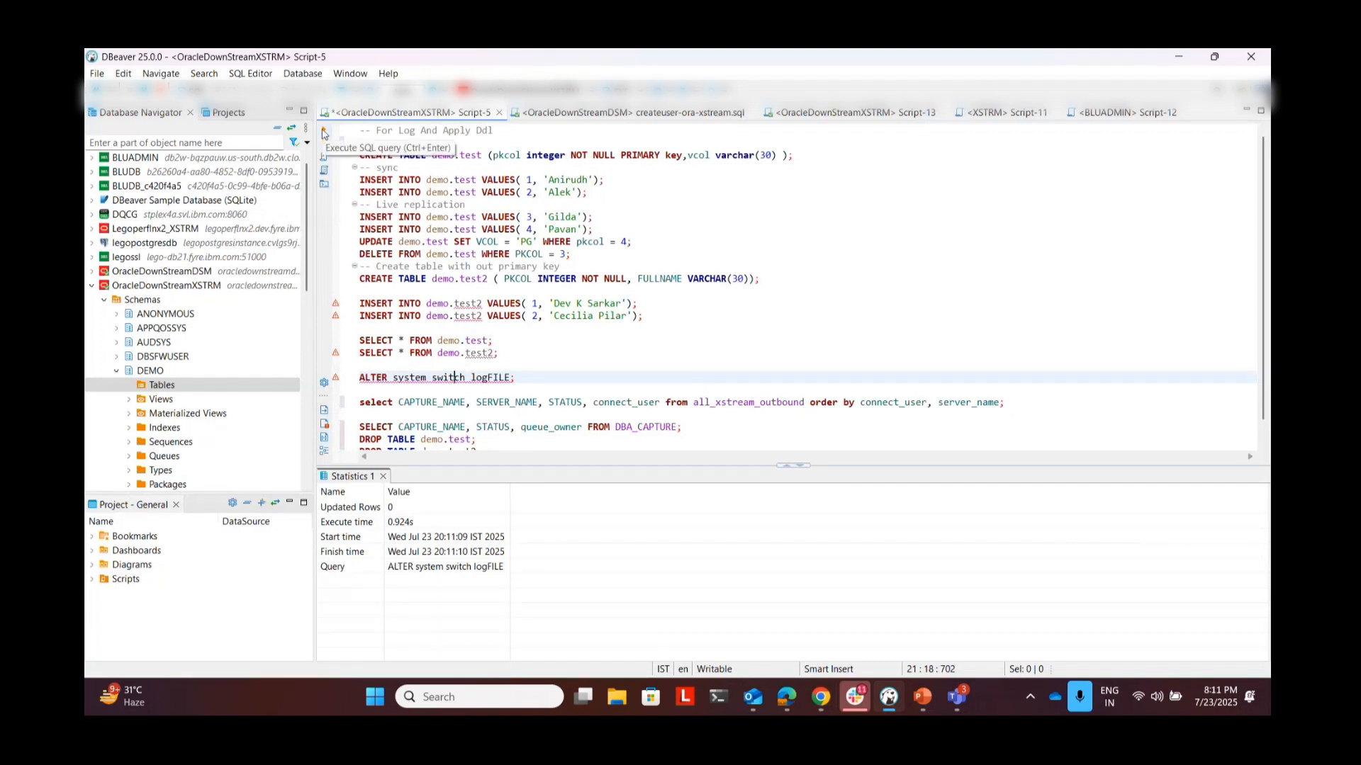
{"action": "left_click", "coordinate": [323, 132]}
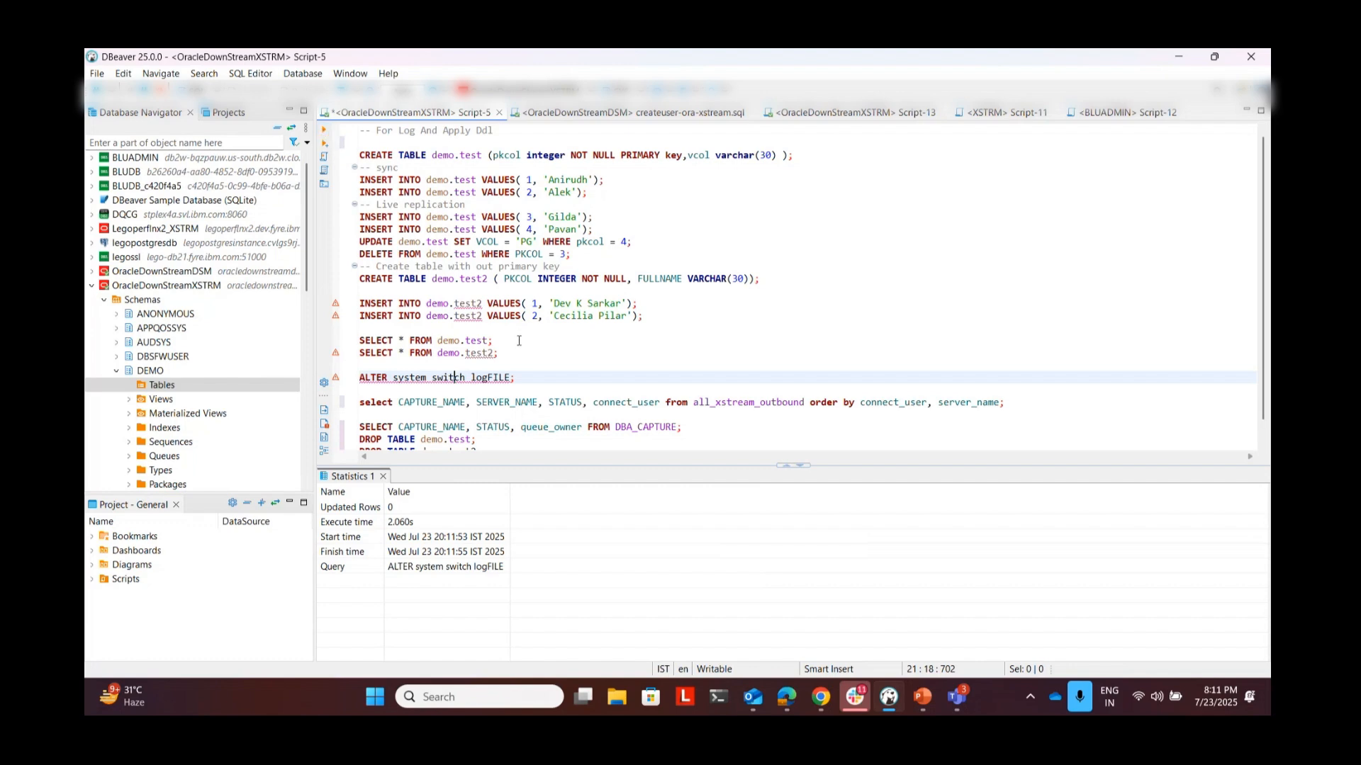
{"action": "left_click", "coordinate": [498, 377]}
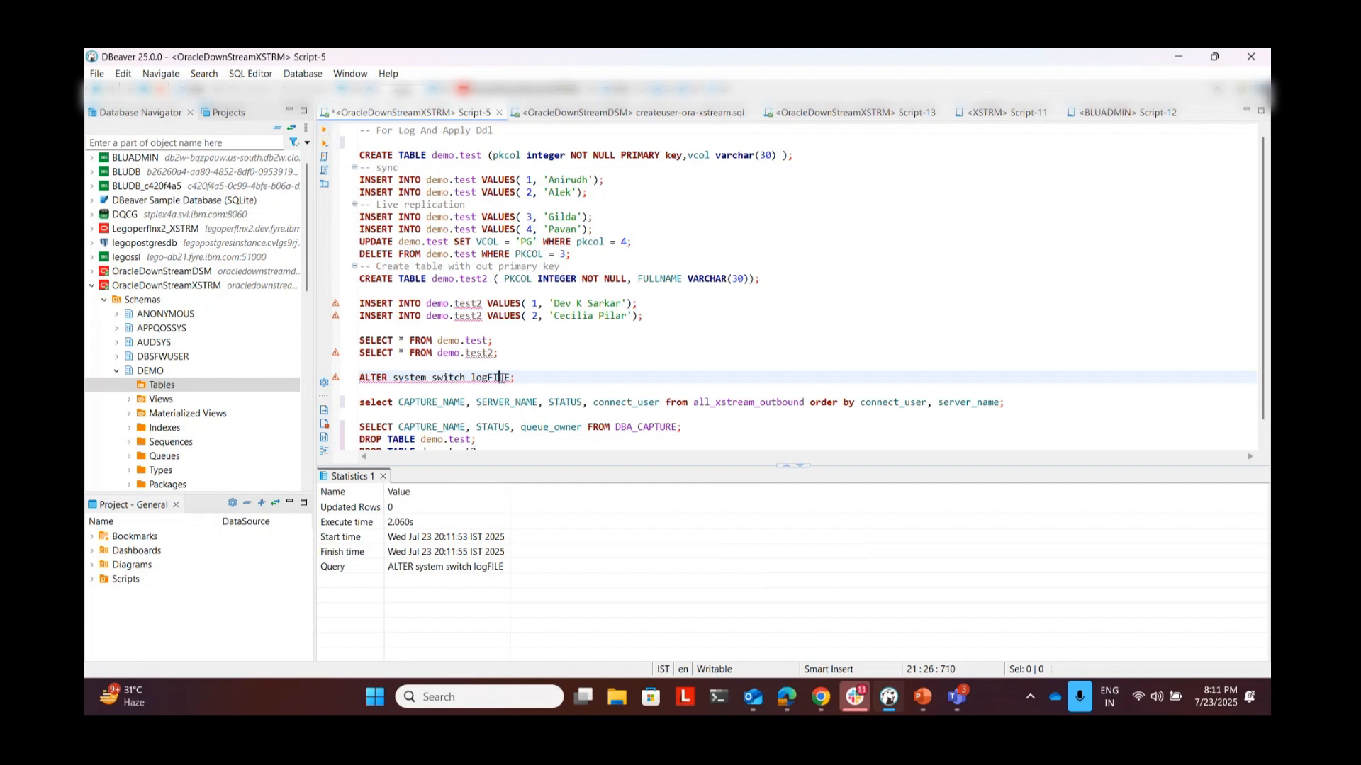
Switch to UI for Apache Kafka and reload the demo topic's messages to check the live changes to demo.test.
{"action": "left_click", "coordinate": [823, 699]}
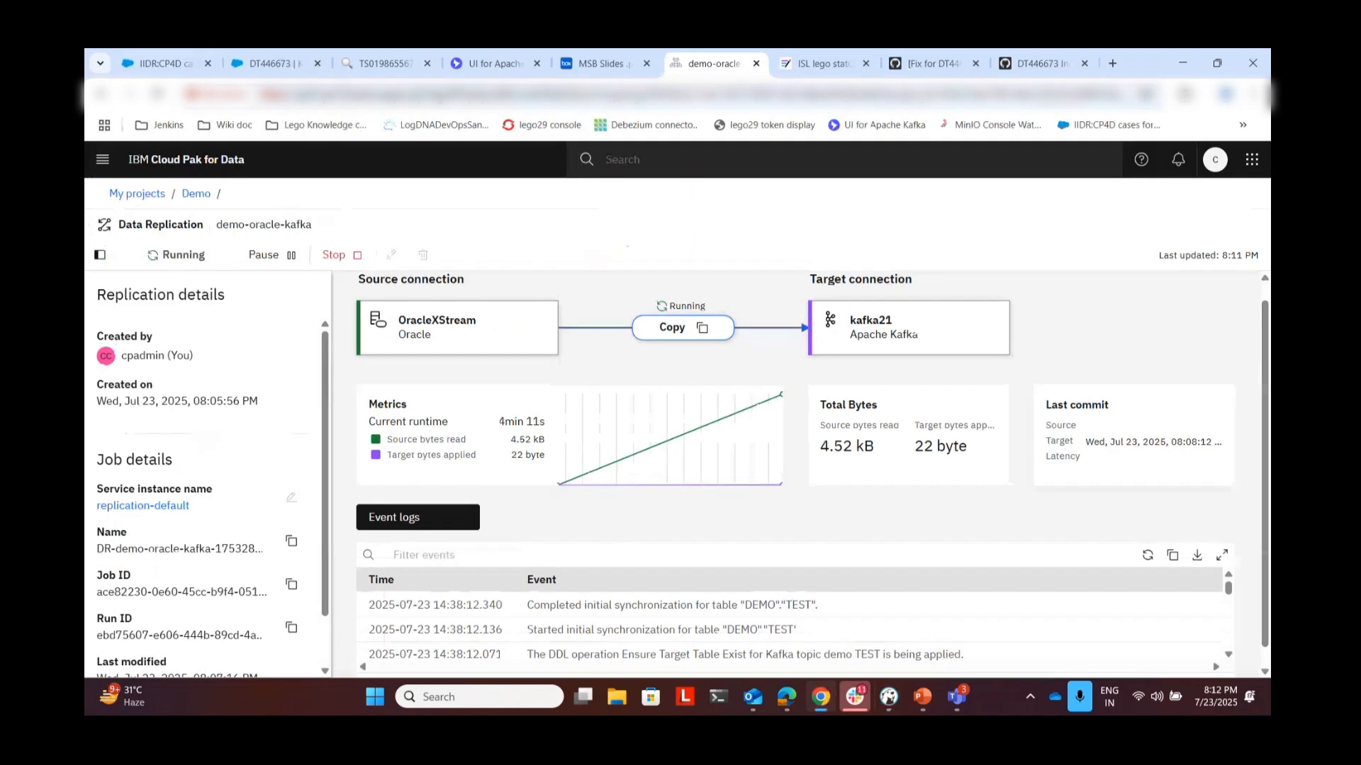
{"action": "left_click", "coordinate": [518, 65]}
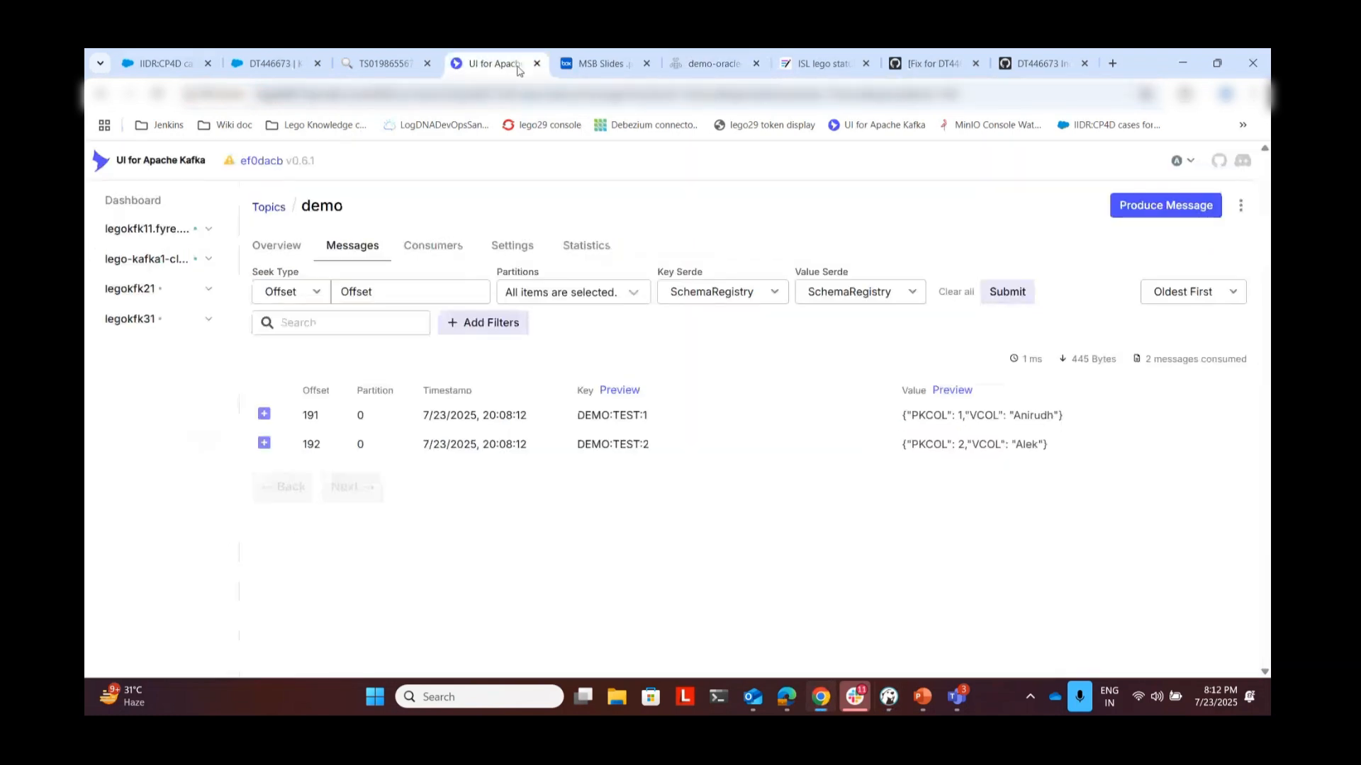
{"action": "left_click", "coordinate": [362, 248]}
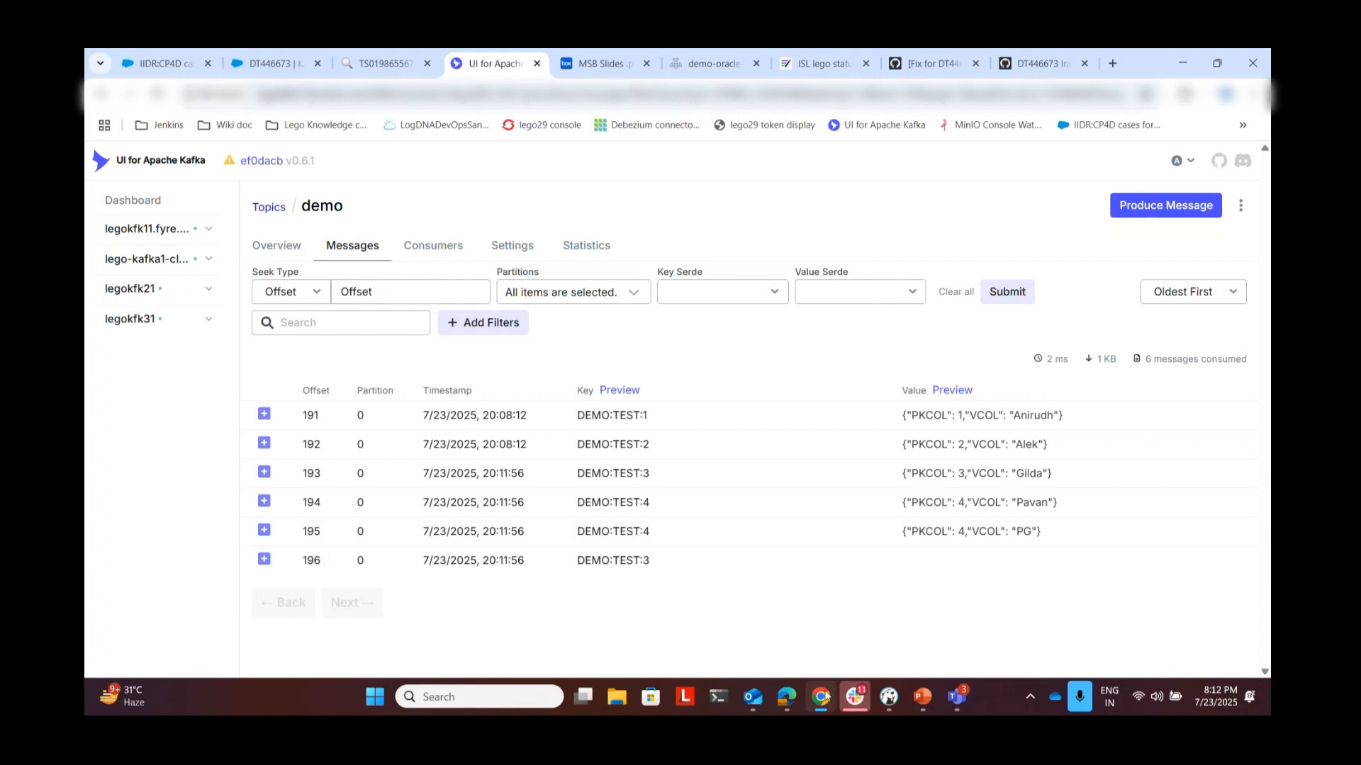
In DBeaver's Script-5, run the CREATE TABLE statement for demo.test2, the table without a primary key.
{"action": "left_click", "coordinate": [887, 702]}
{"action": "left_click", "coordinate": [383, 280]}
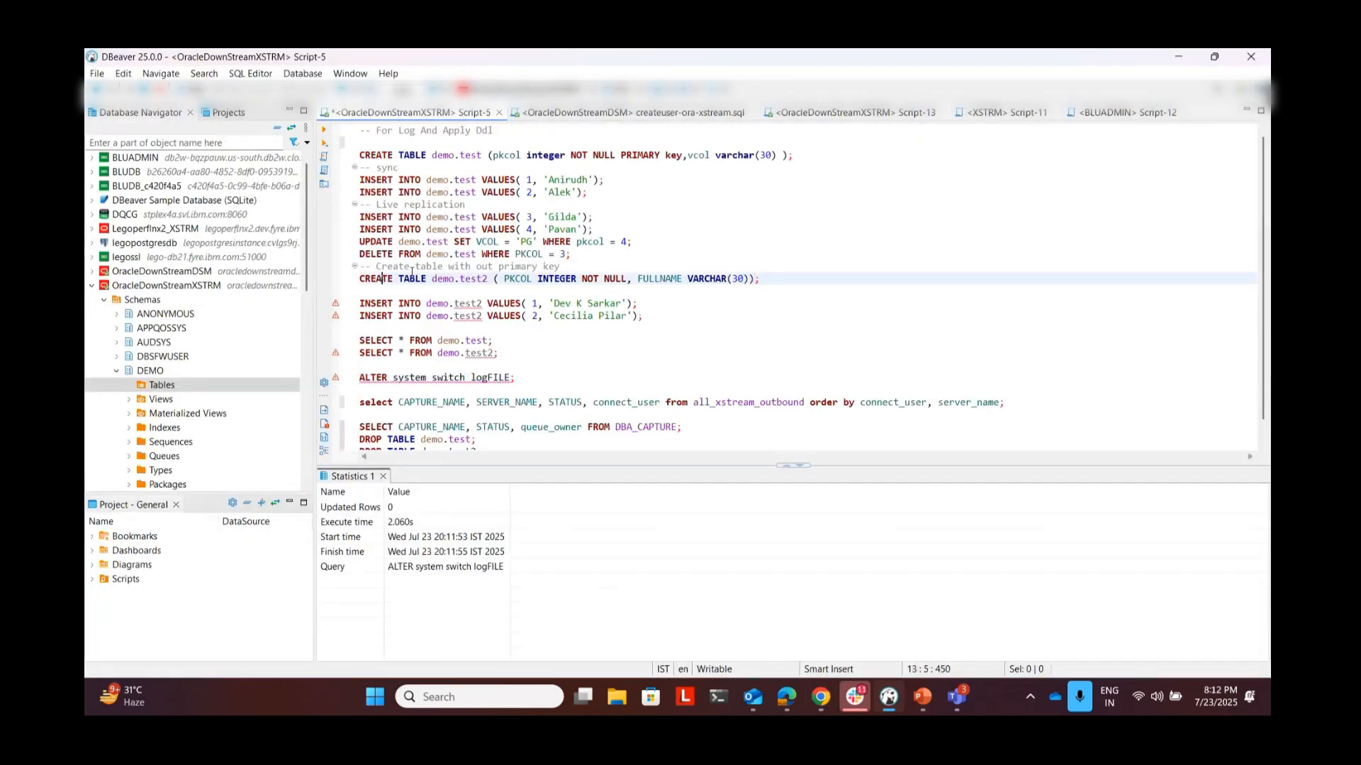
{"action": "key", "text": "ctrl+Return"}
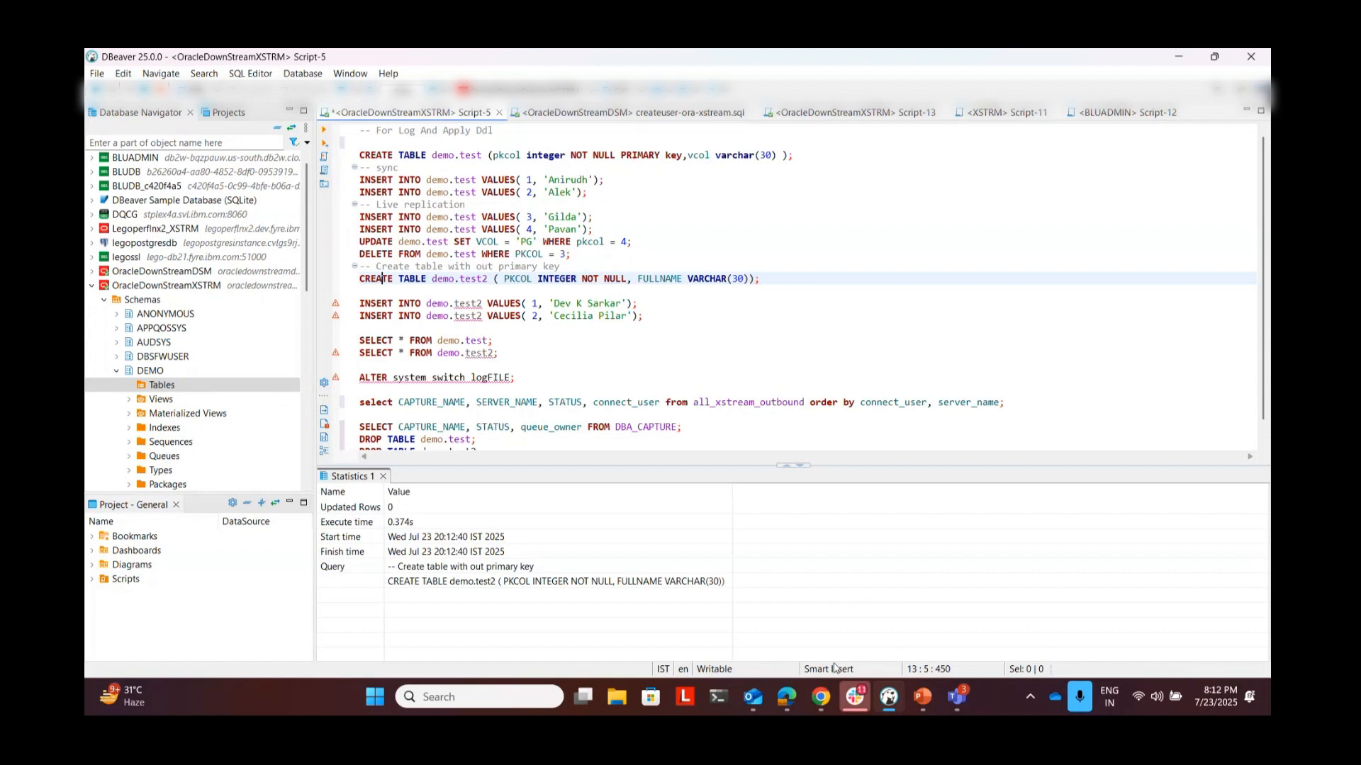
Refresh demo-oracle-kafka's event logs in IBM Cloud Pak for Data, examine the DEMO.TEST2 entries, and reload the demo topic's messages in UI for Apache Kafka.
{"action": "left_click", "coordinate": [824, 703]}
{"action": "left_click", "coordinate": [696, 67]}
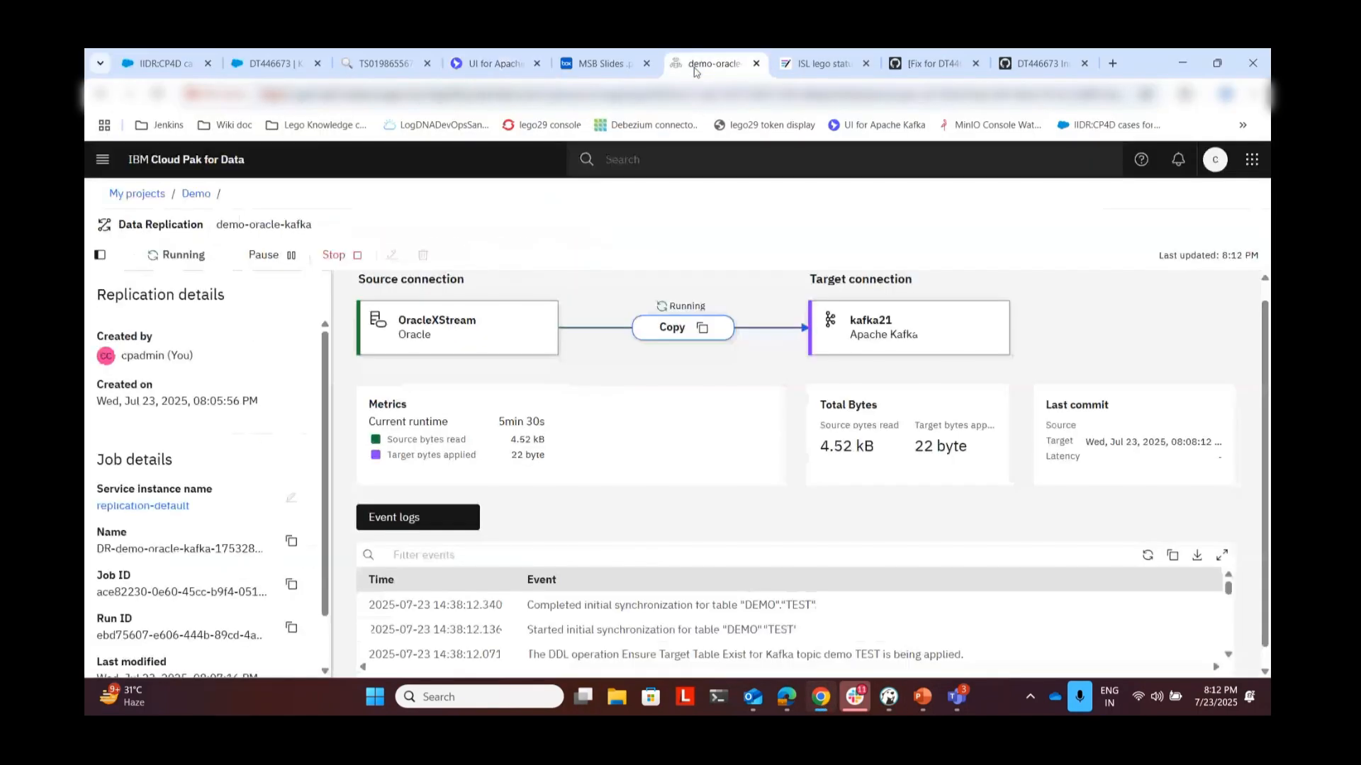
{"action": "left_click", "coordinate": [1147, 555]}
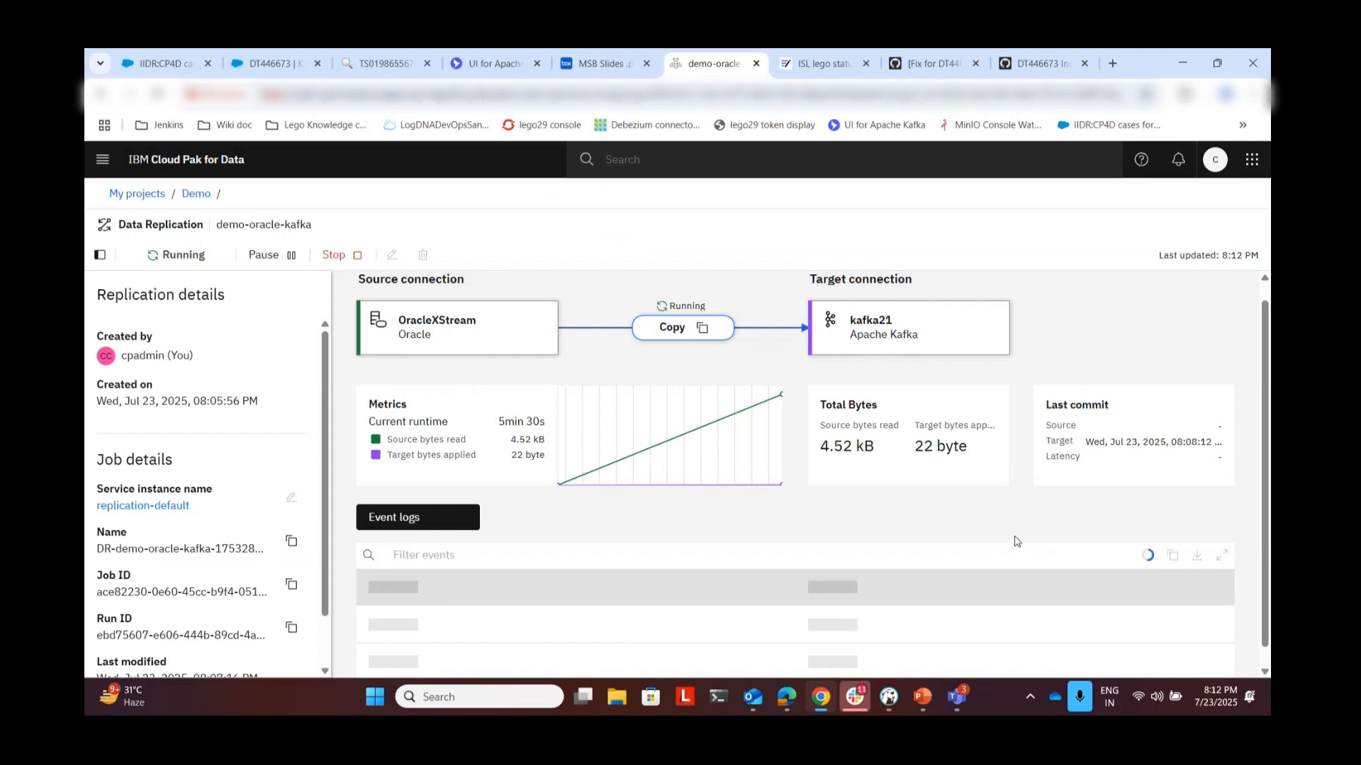
{"action": "scroll", "coordinate": [1016, 540], "scroll_direction": "down", "scroll_amount": 1}
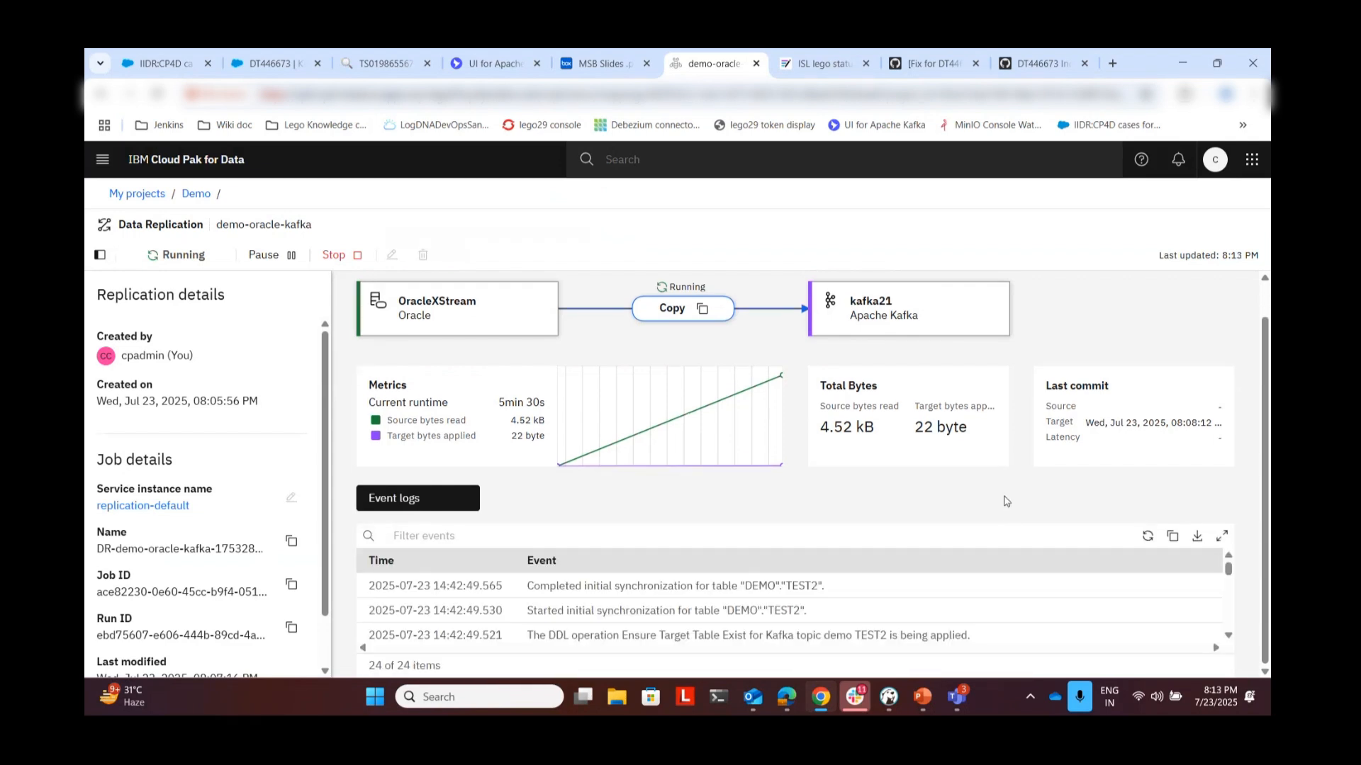
{"action": "scroll", "coordinate": [615, 611], "scroll_direction": "down", "scroll_amount": 2}
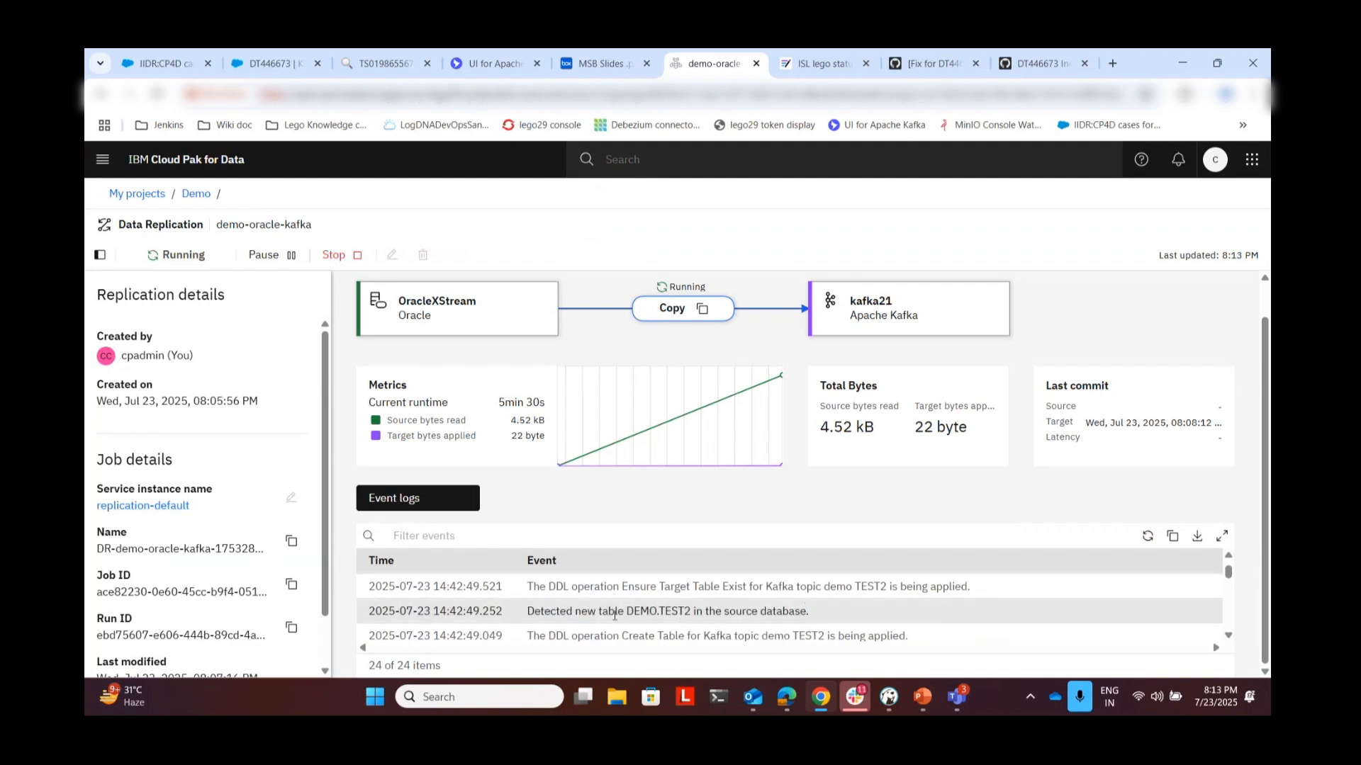
{"action": "scroll", "coordinate": [619, 621], "scroll_direction": "up", "scroll_amount": 2}
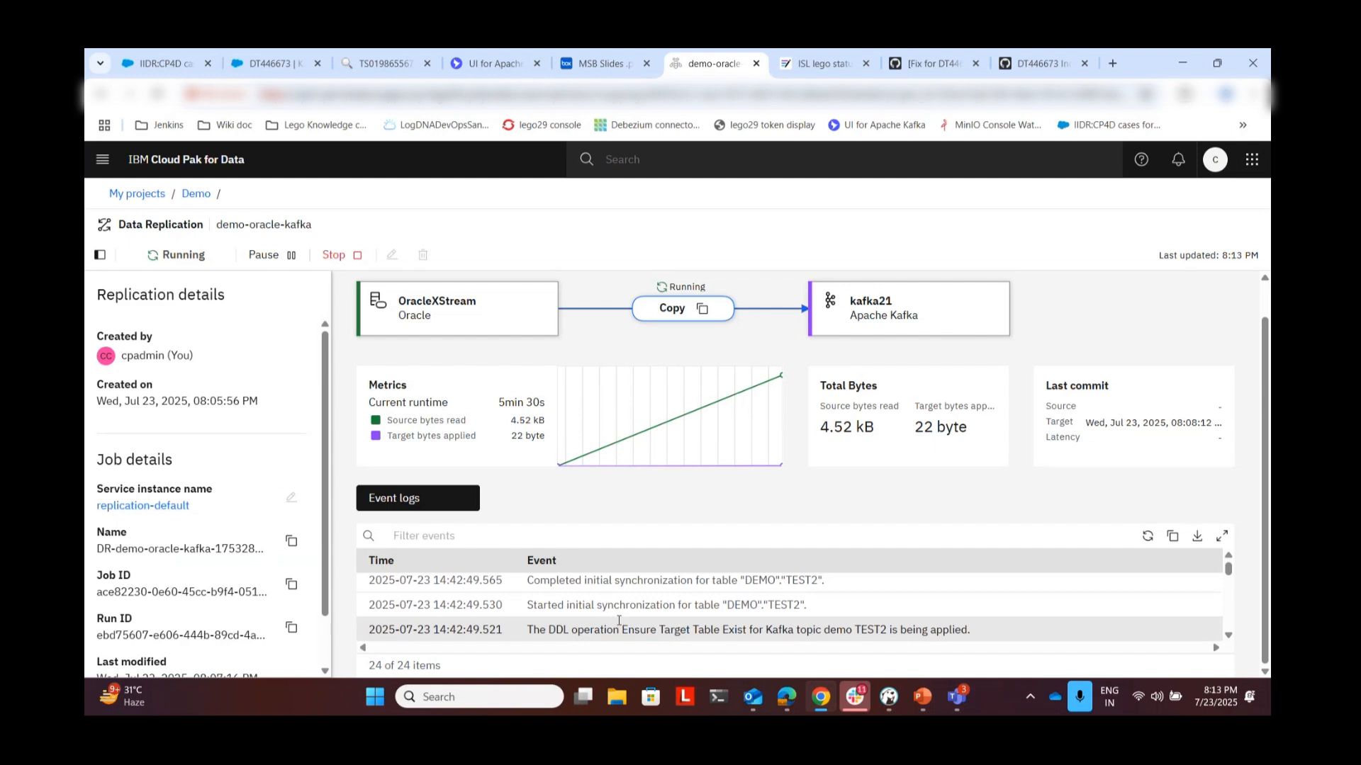
{"action": "scroll", "coordinate": [642, 602], "scroll_direction": "up", "scroll_amount": 1}
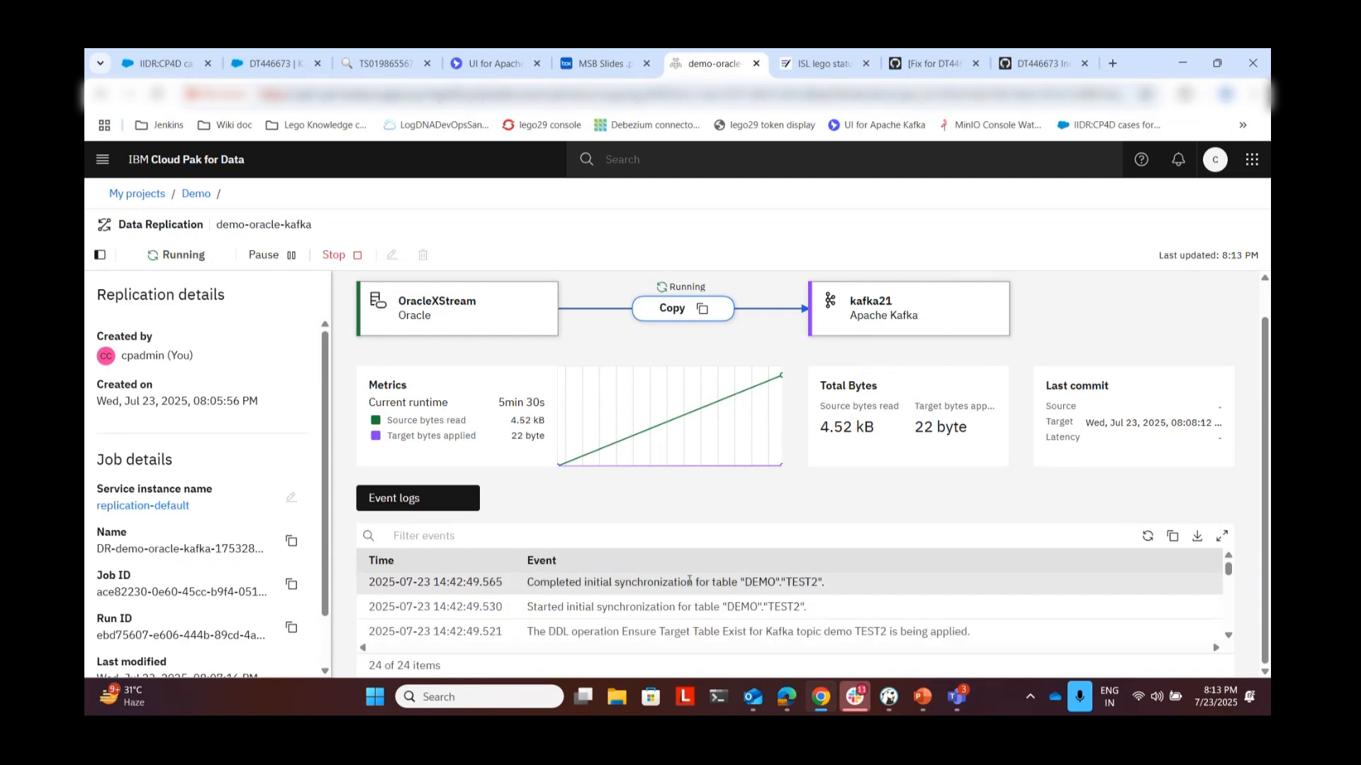
{"action": "left_click", "coordinate": [489, 64]}
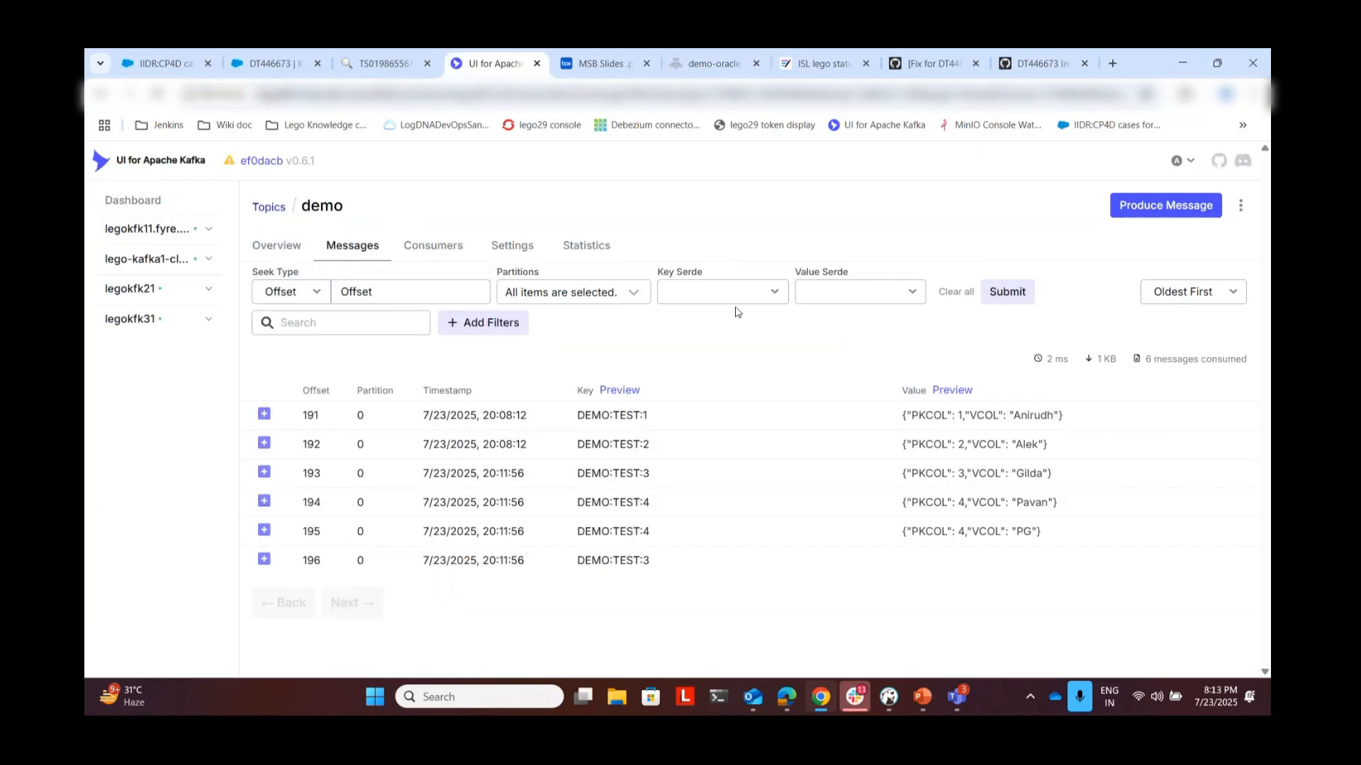
{"action": "left_click", "coordinate": [361, 252]}
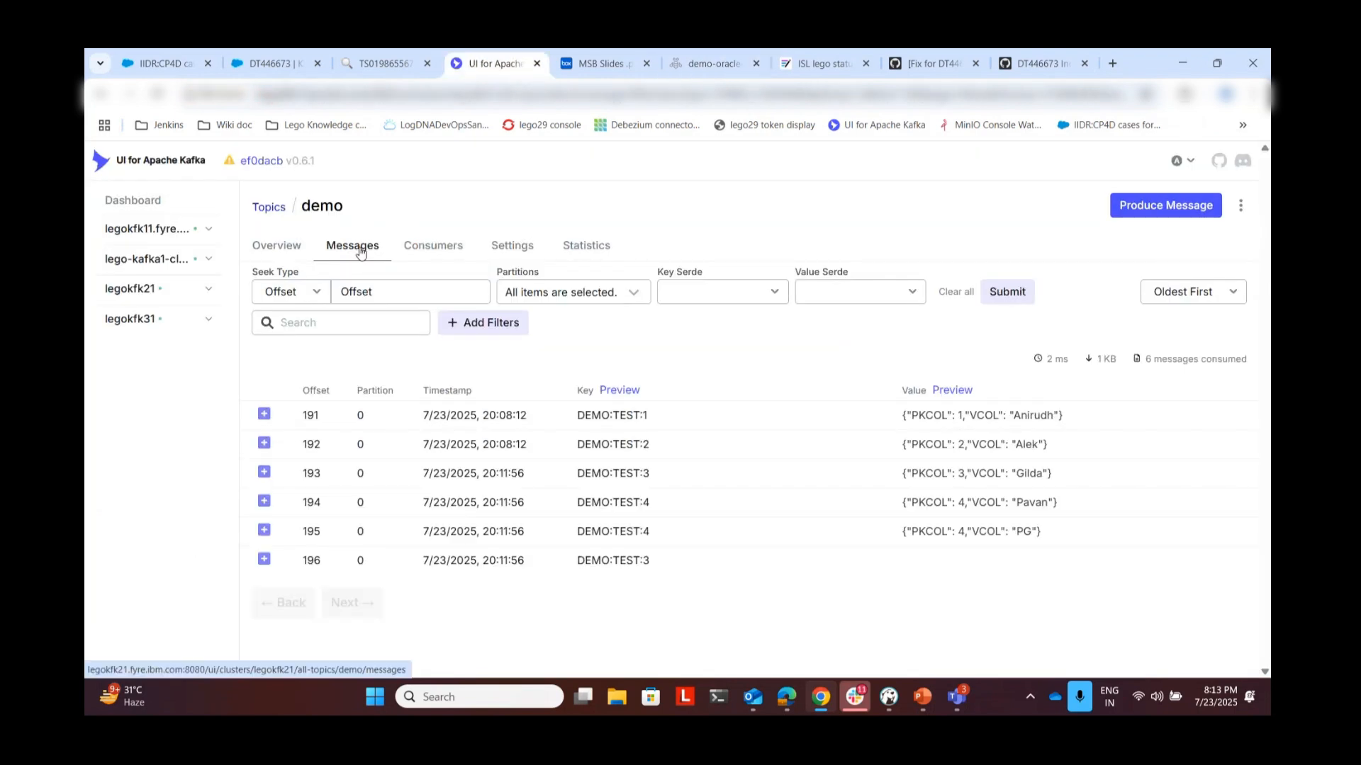
Run the two INSERT INTO demo.test2 statements for keys 1 and 2 in DBeaver and reload the demo topic's messages in UI for Apache Kafka.
{"action": "left_click", "coordinate": [890, 698]}
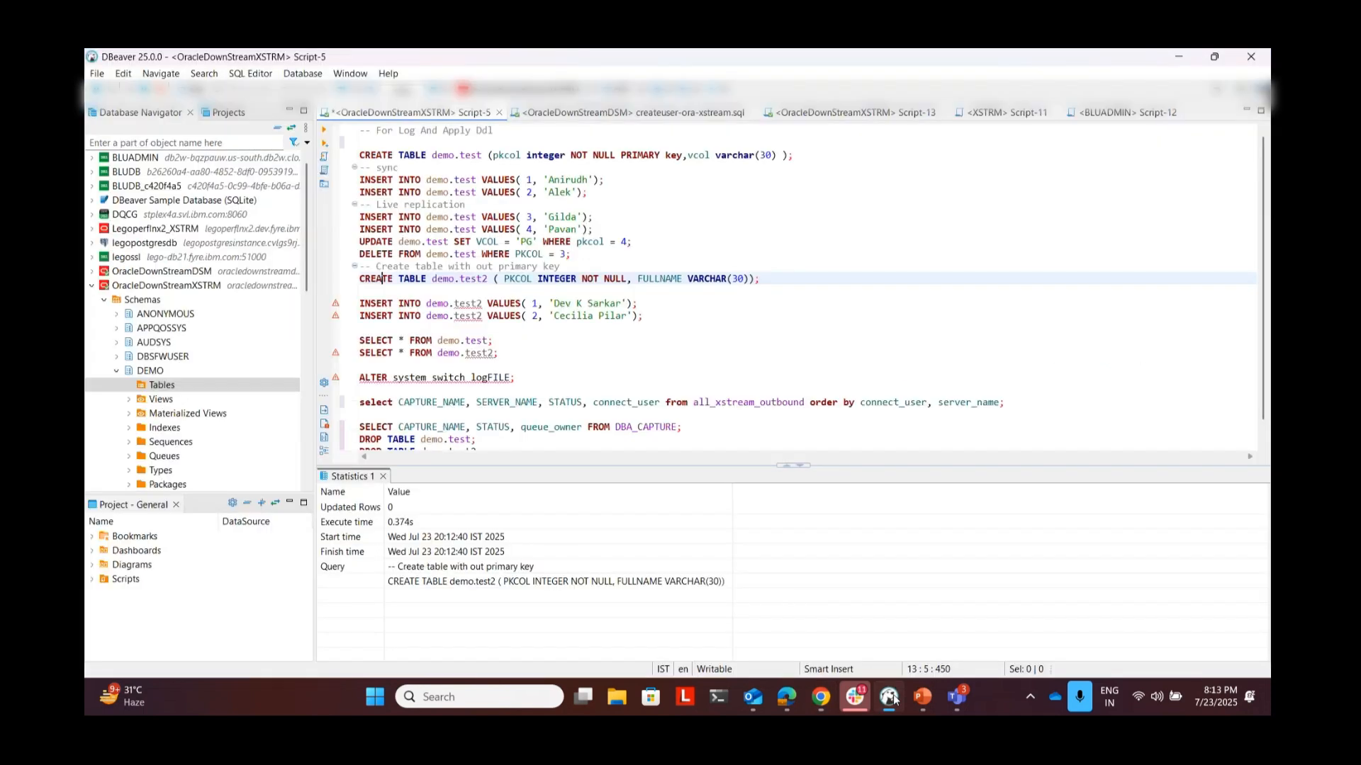
{"action": "left_click", "coordinate": [370, 303]}
{"action": "left_click", "coordinate": [326, 132]}
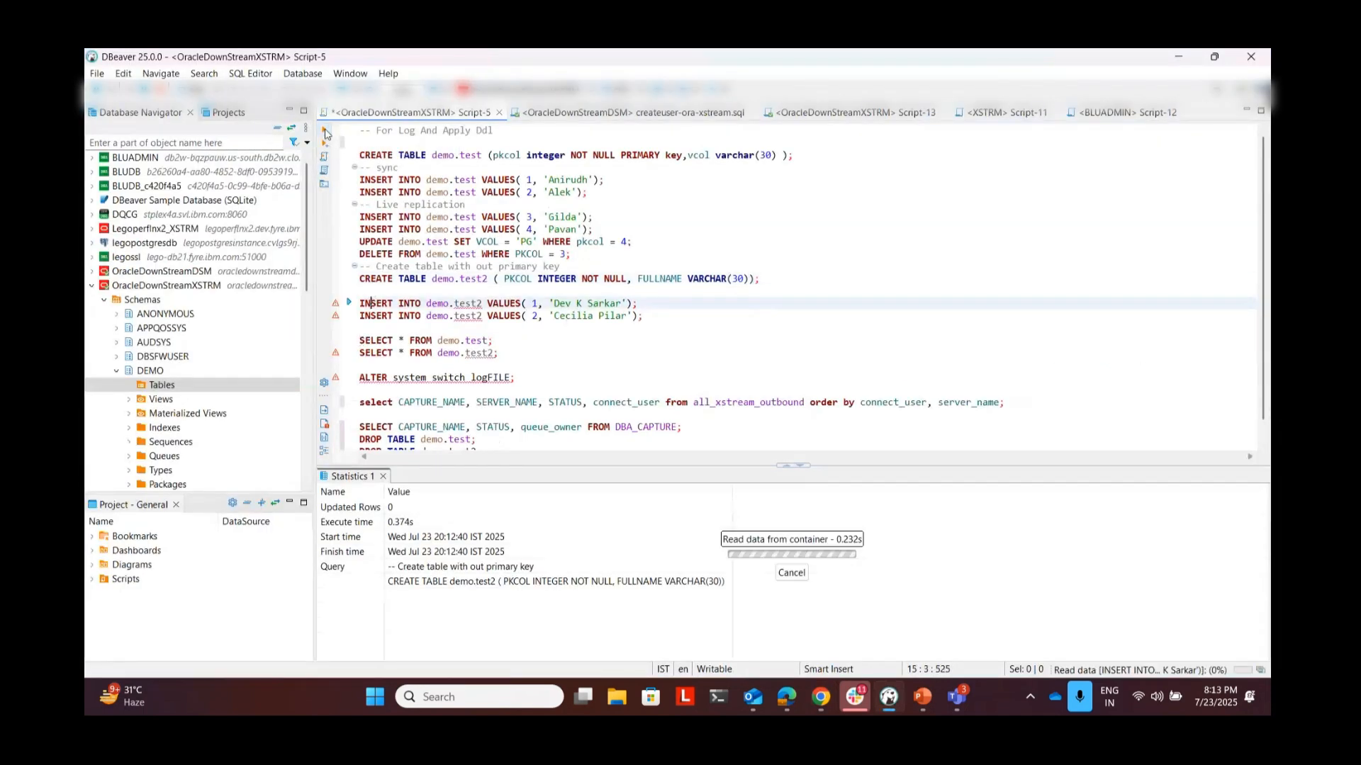
{"action": "left_click", "coordinate": [376, 316]}
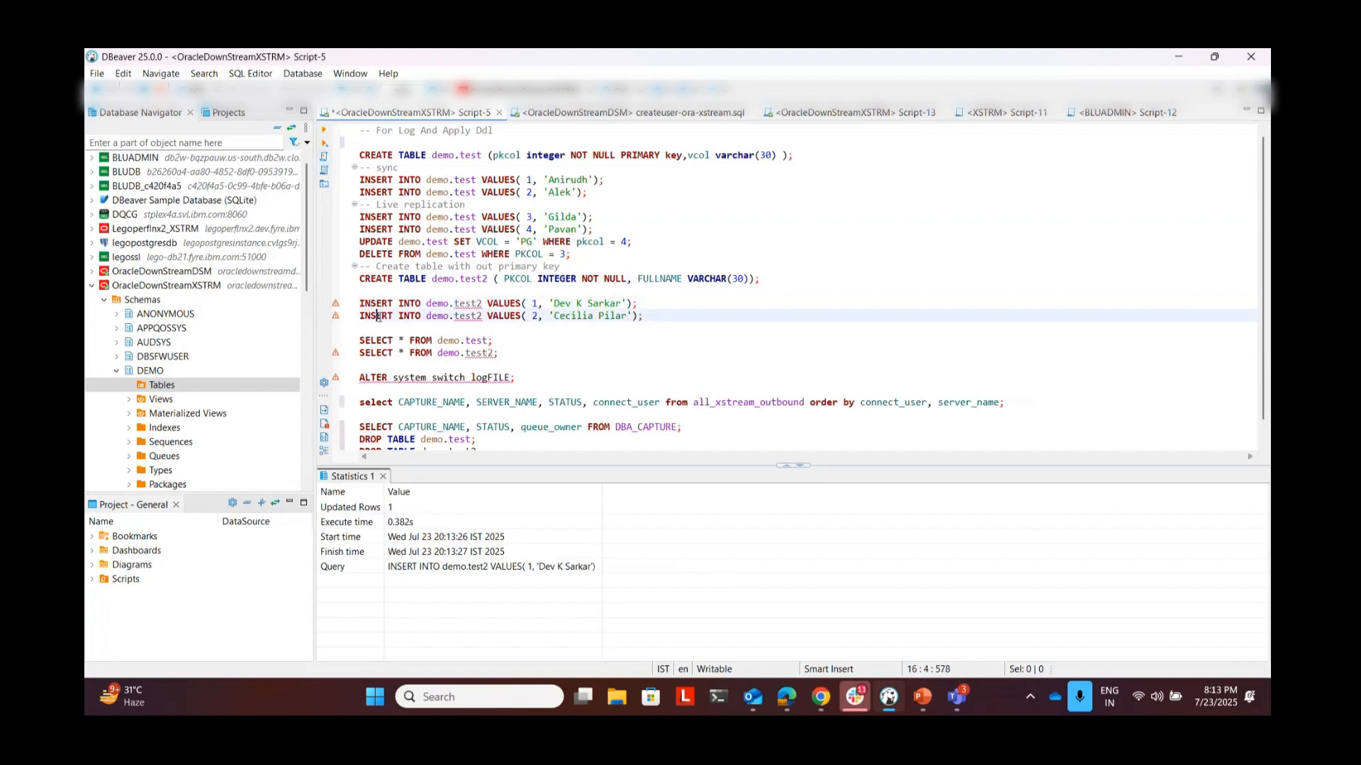
{"action": "left_click", "coordinate": [326, 132]}
{"action": "left_click", "coordinate": [822, 706]}
{"action": "left_click", "coordinate": [343, 248]}
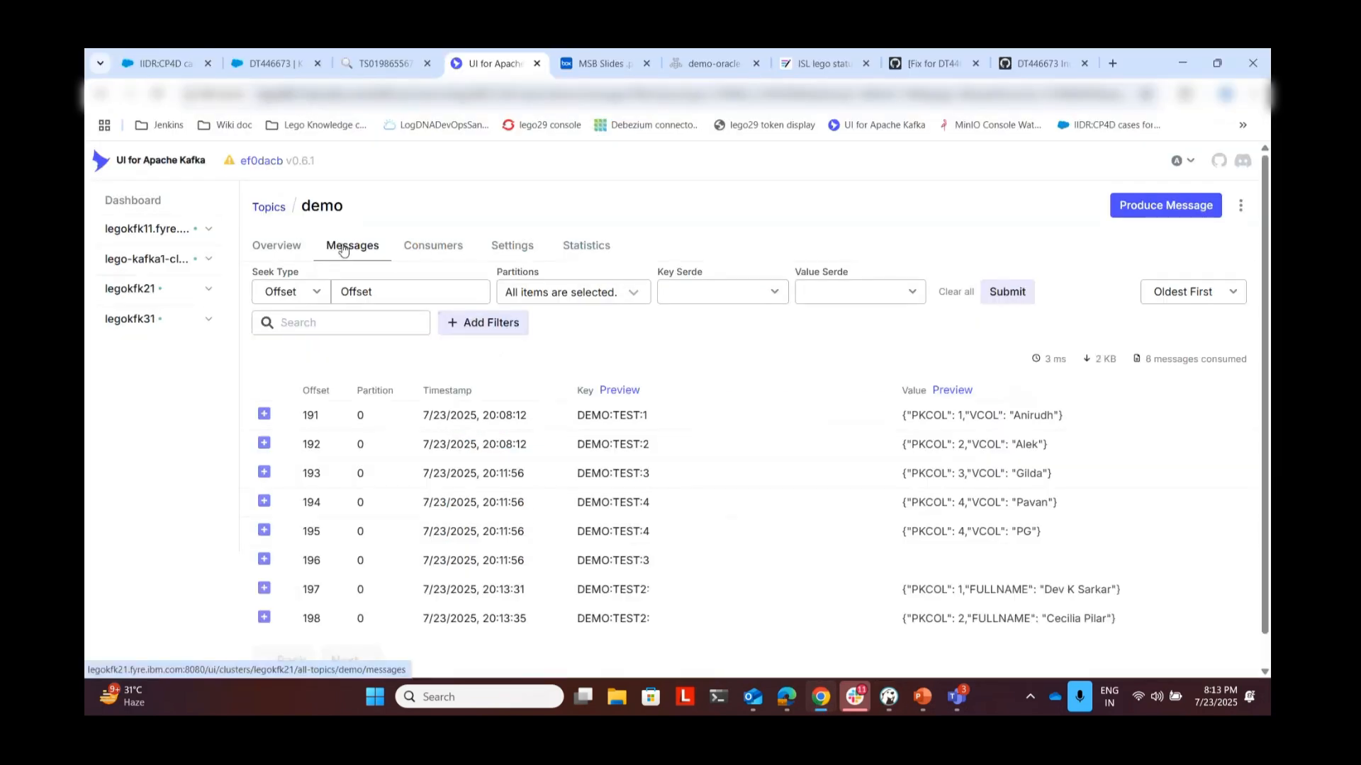